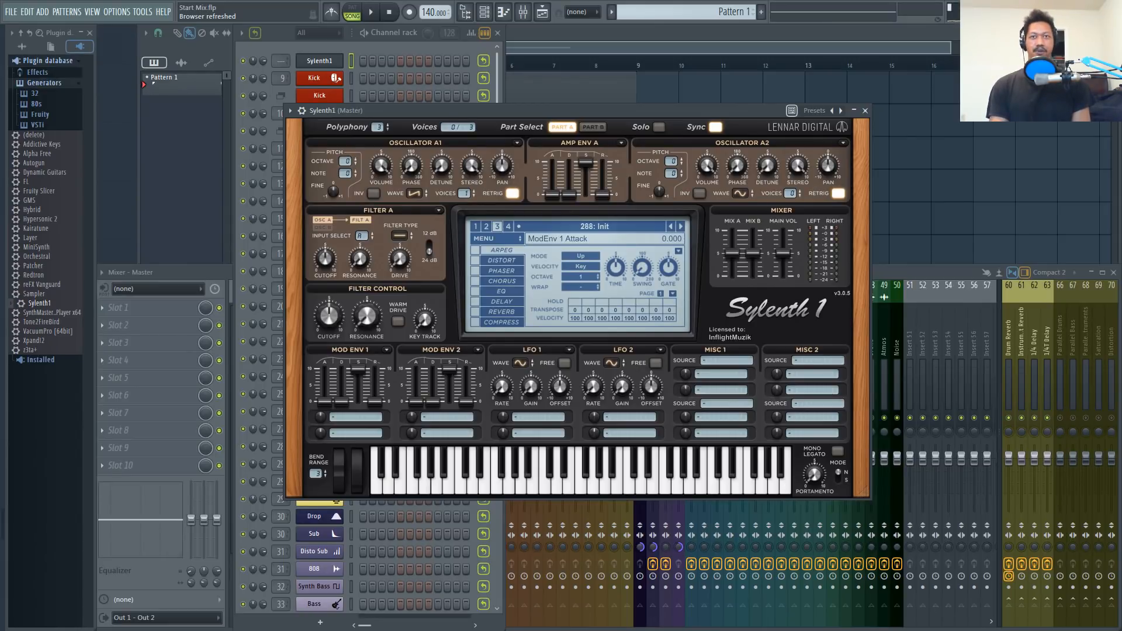
- Move the Sylenth1 window a little higher in the workspace
left_click_drag(487, 114, 473, 97)
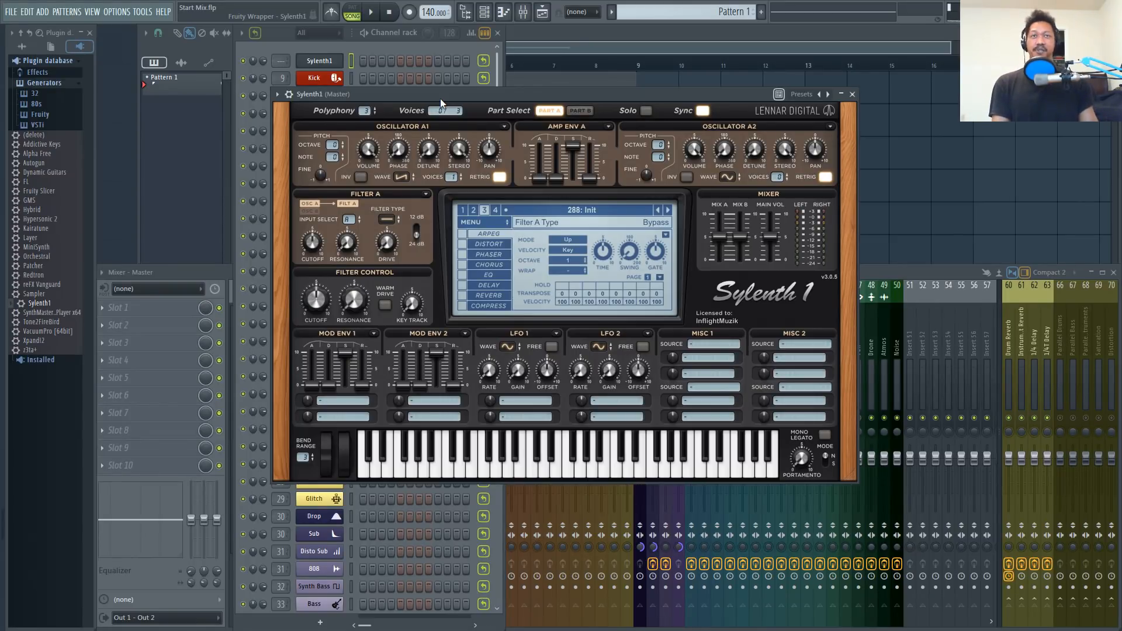
left_click_drag(440, 98, 439, 82)
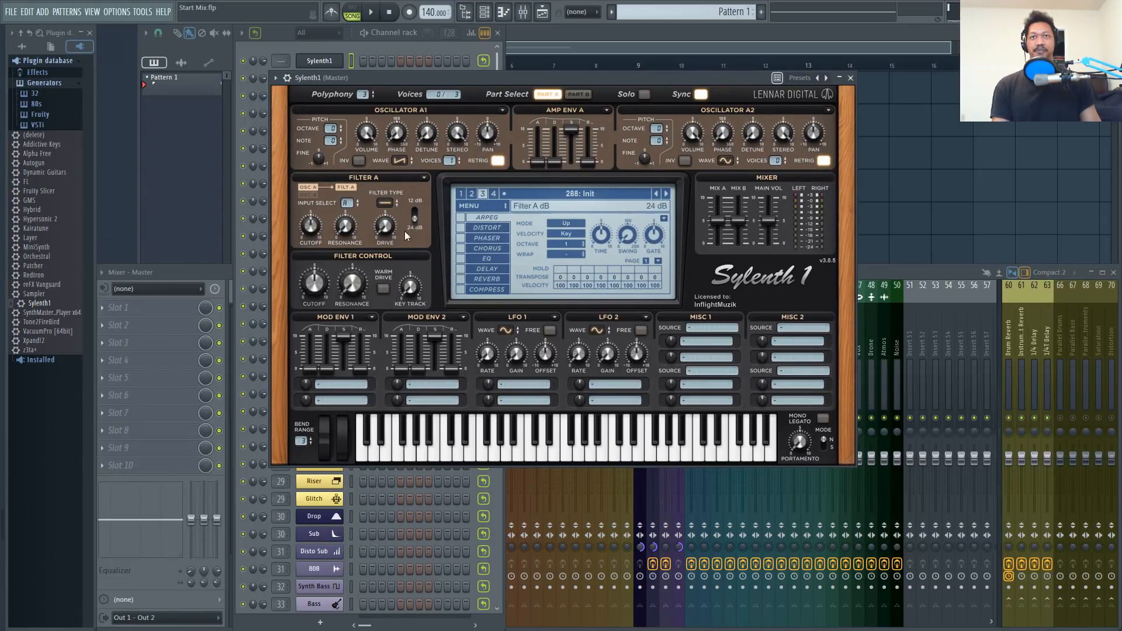
- Review the waveform choices for oscillator A1 and the filter type choices for filter A
right_click(386, 202)
key("Escape")
left_click(403, 160)
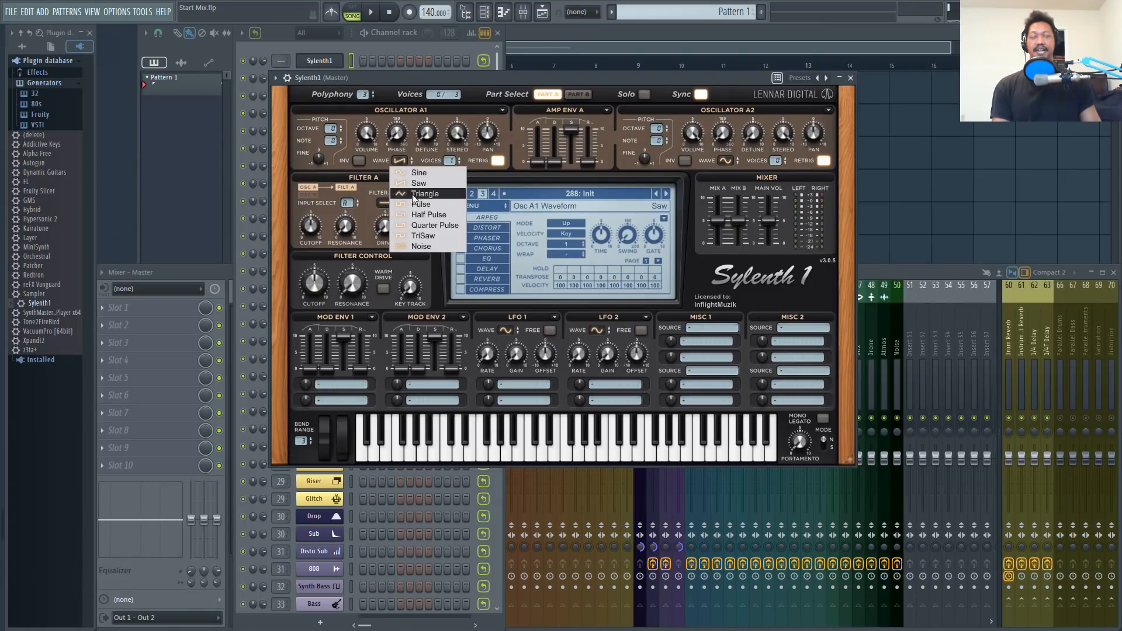
left_click(403, 165)
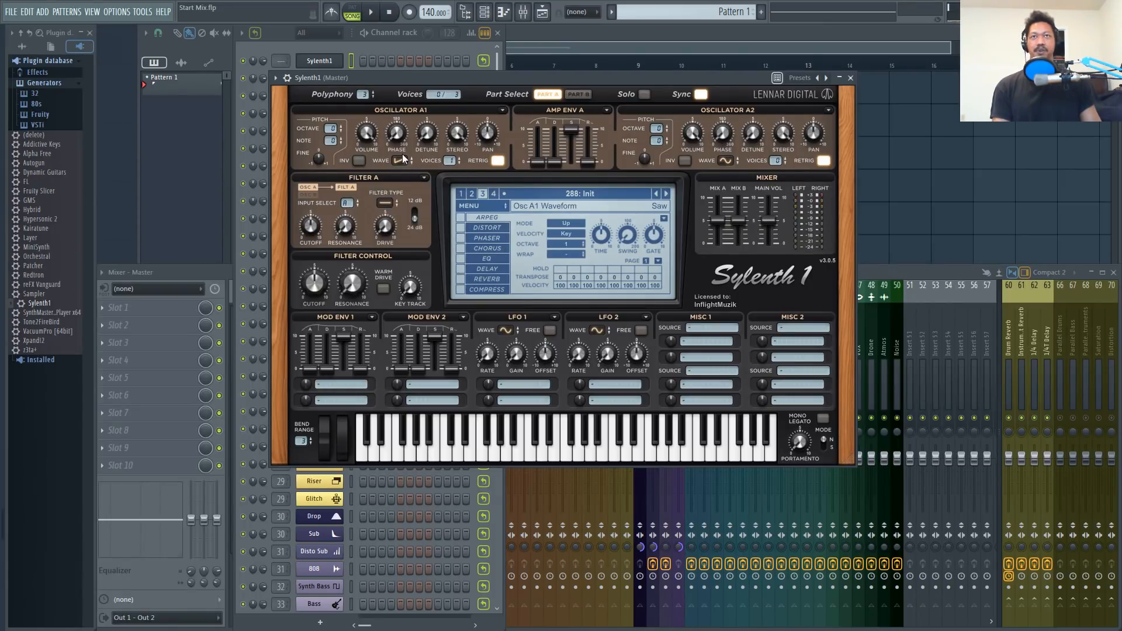
left_click(403, 158)
left_click(402, 160)
left_click(403, 159)
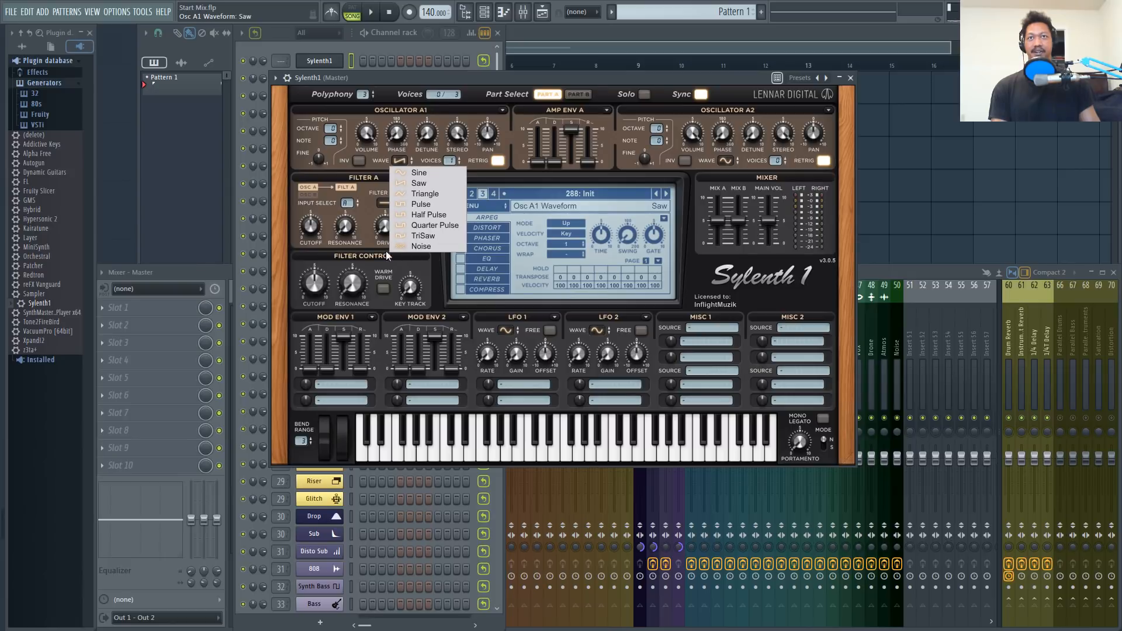
left_click(372, 184)
left_click(386, 203)
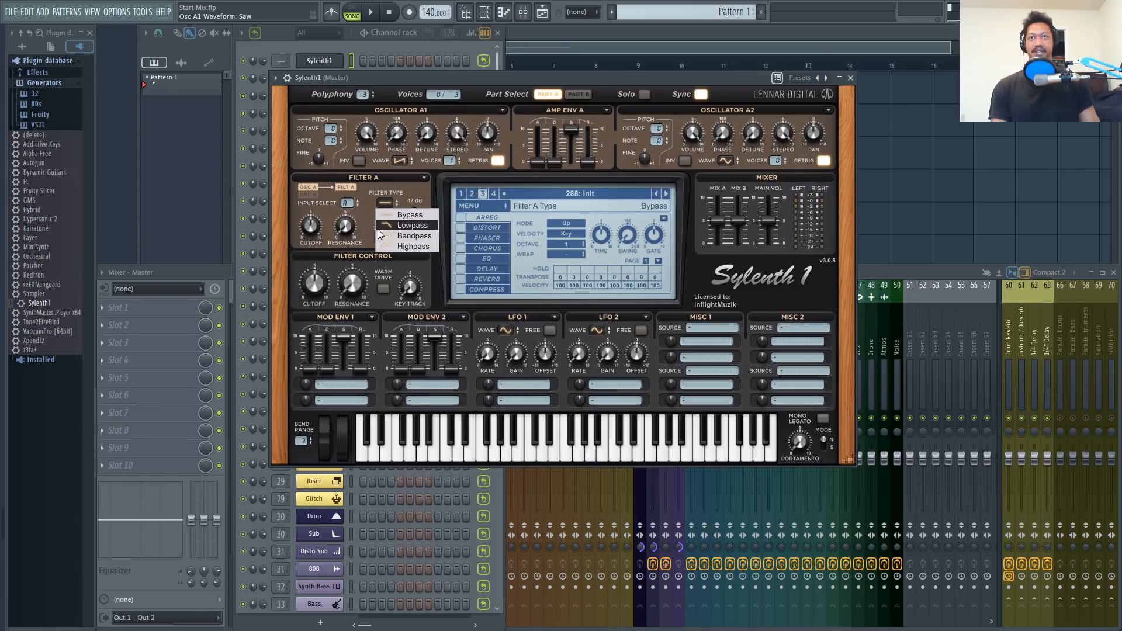
left_click(374, 193)
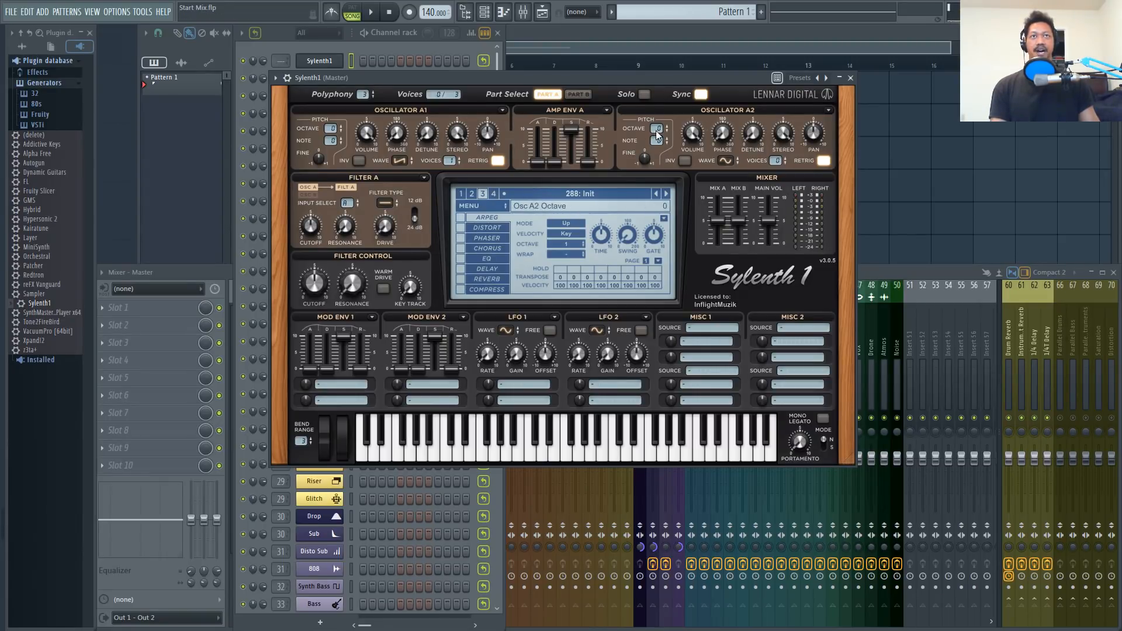
- View the oscillators, amp envelope and filter of Part B, and return to Part A
left_click(575, 92)
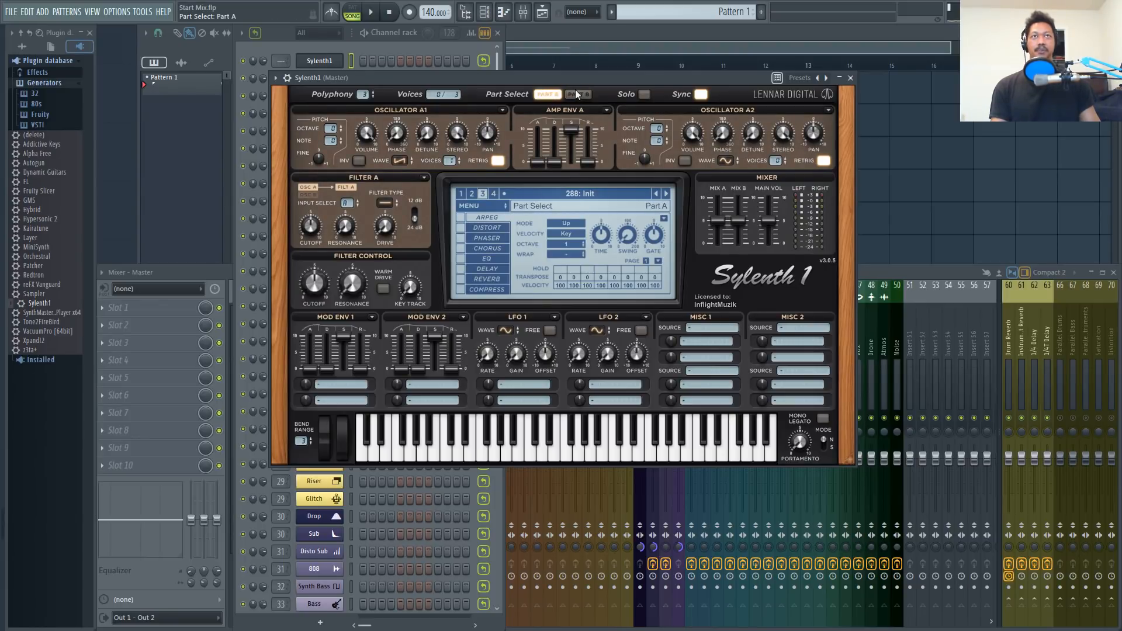
left_click(549, 93)
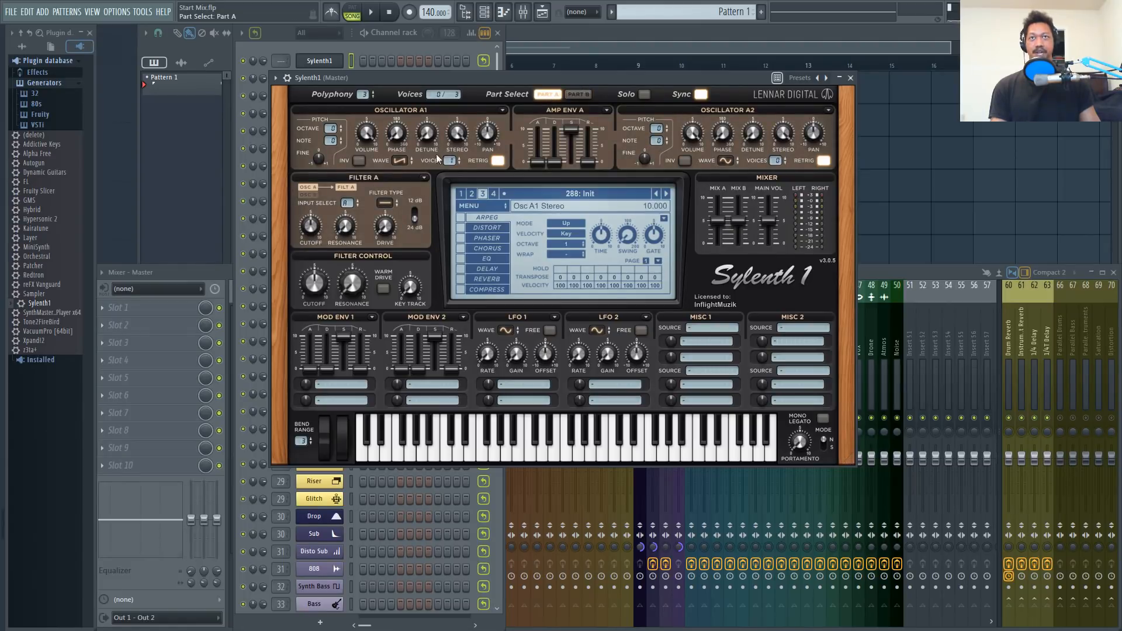
left_click(583, 95)
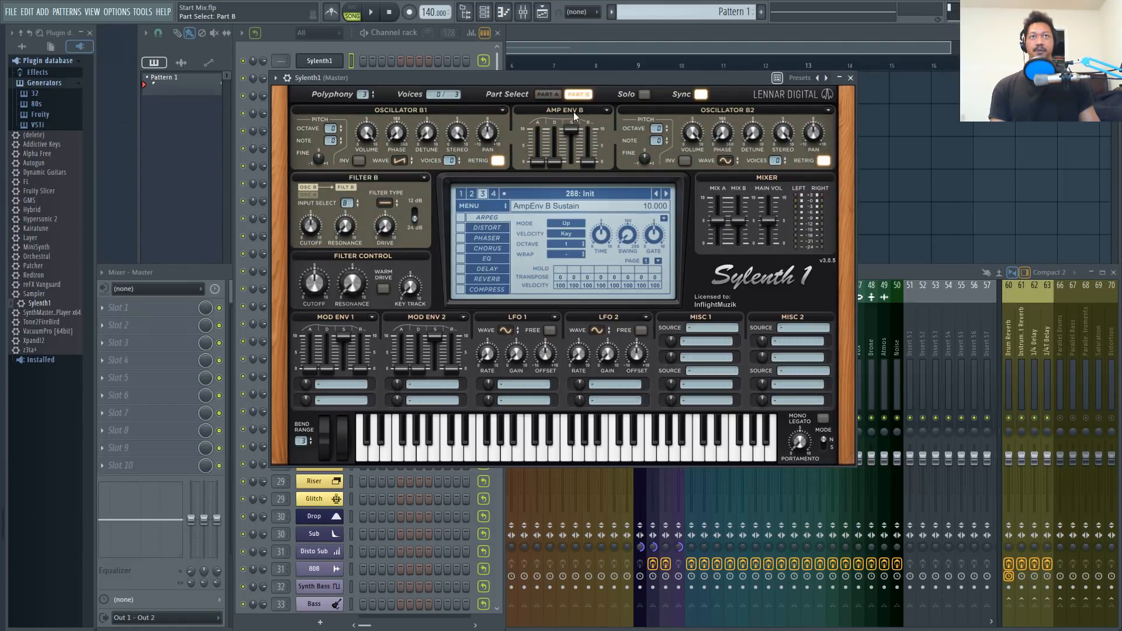
left_click(549, 94)
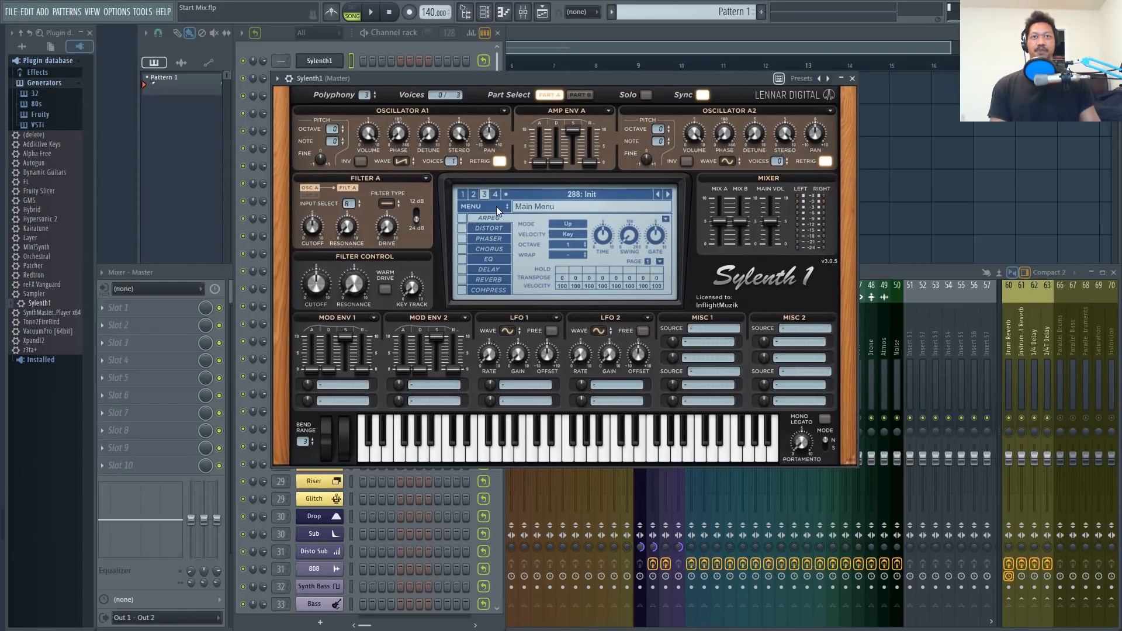
- Load the factory sound bank FactoryBank5 (Artists) into Sylenth1
left_click(497, 206)
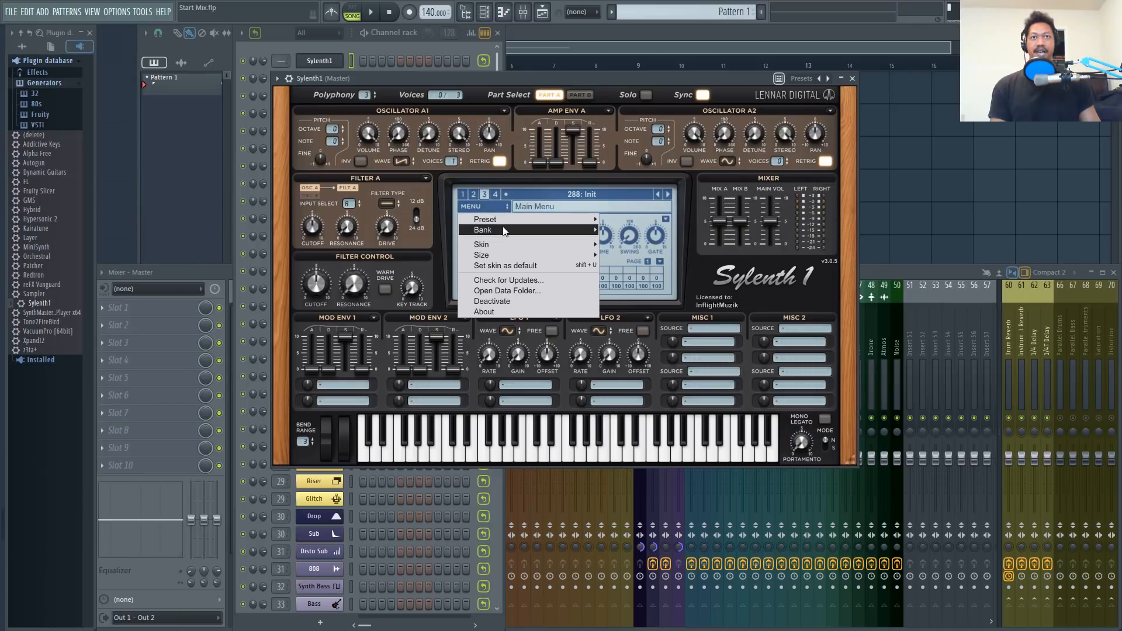
mouse_move(504, 231)
mouse_move(629, 231)
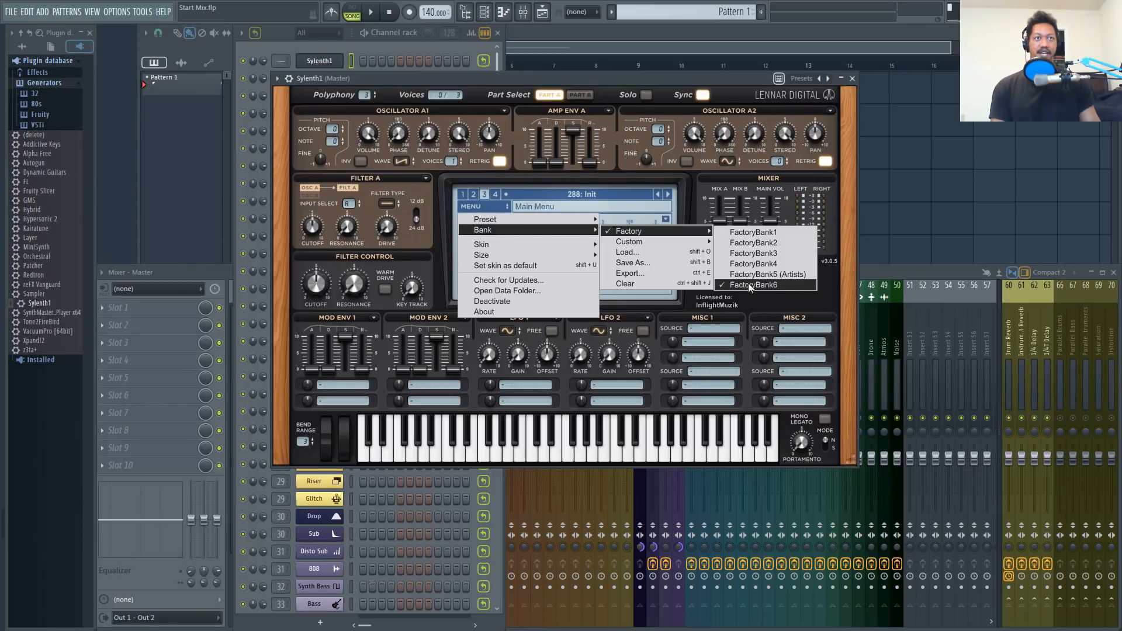
left_click(788, 278)
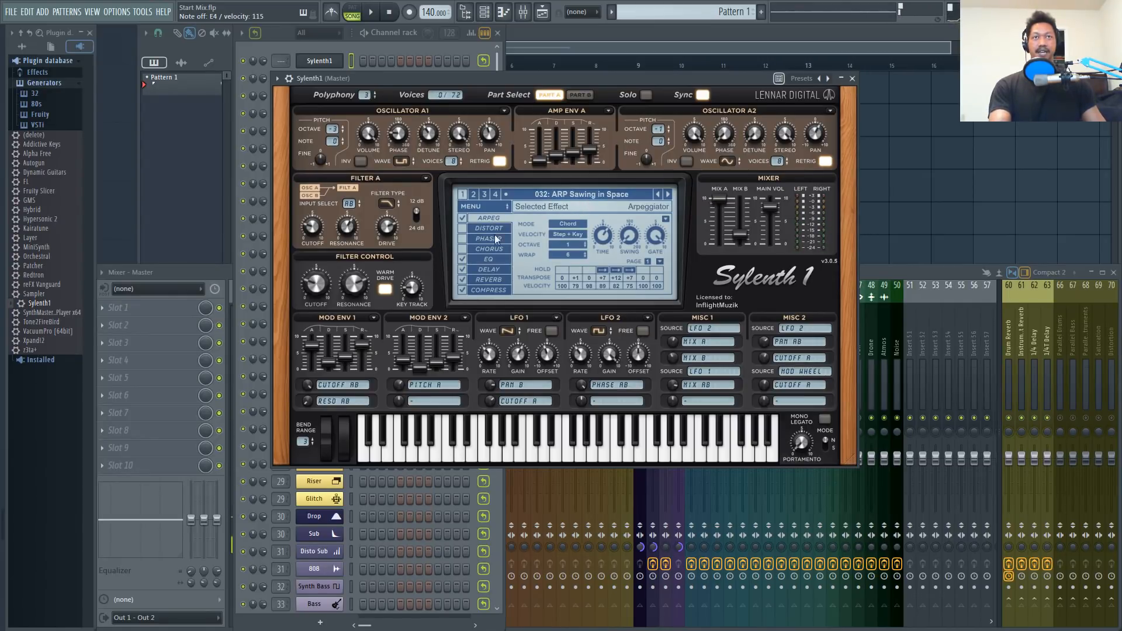
- Lock the arpeggiator settings and step forward through the presets to 076: LD Ducking Choir
left_click(664, 219)
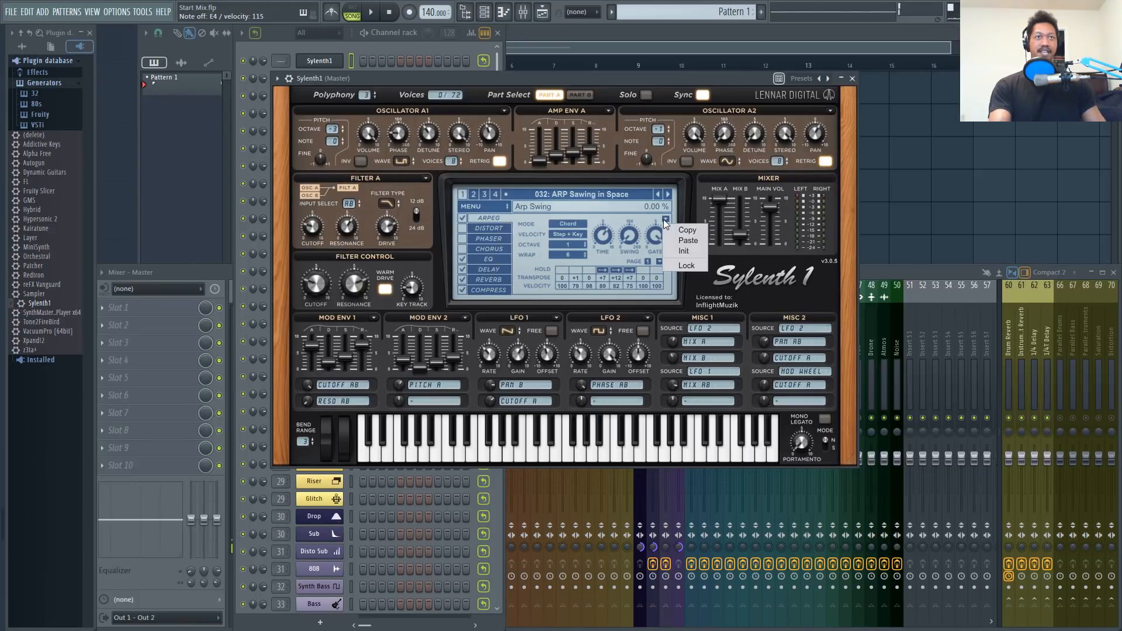
left_click(677, 267)
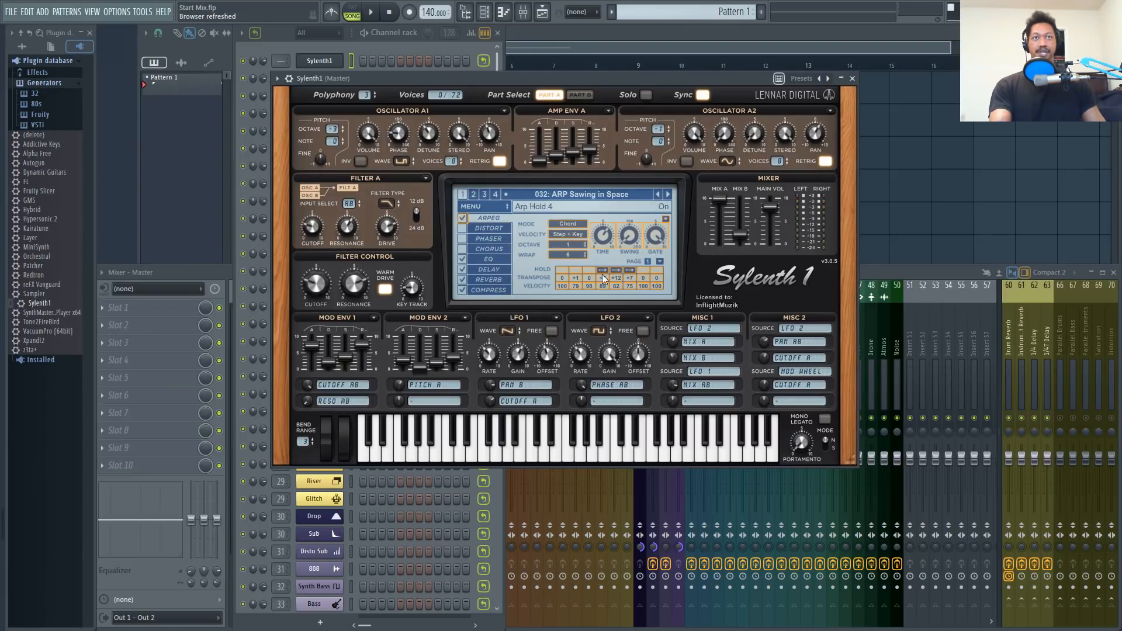
left_click(668, 194)
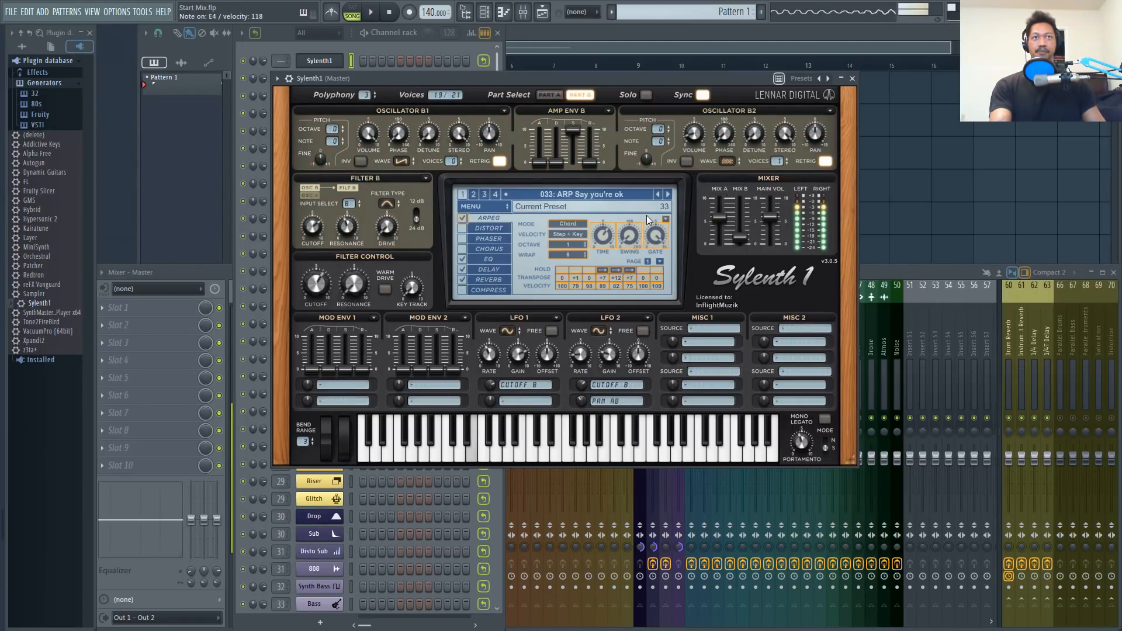
left_click(668, 194)
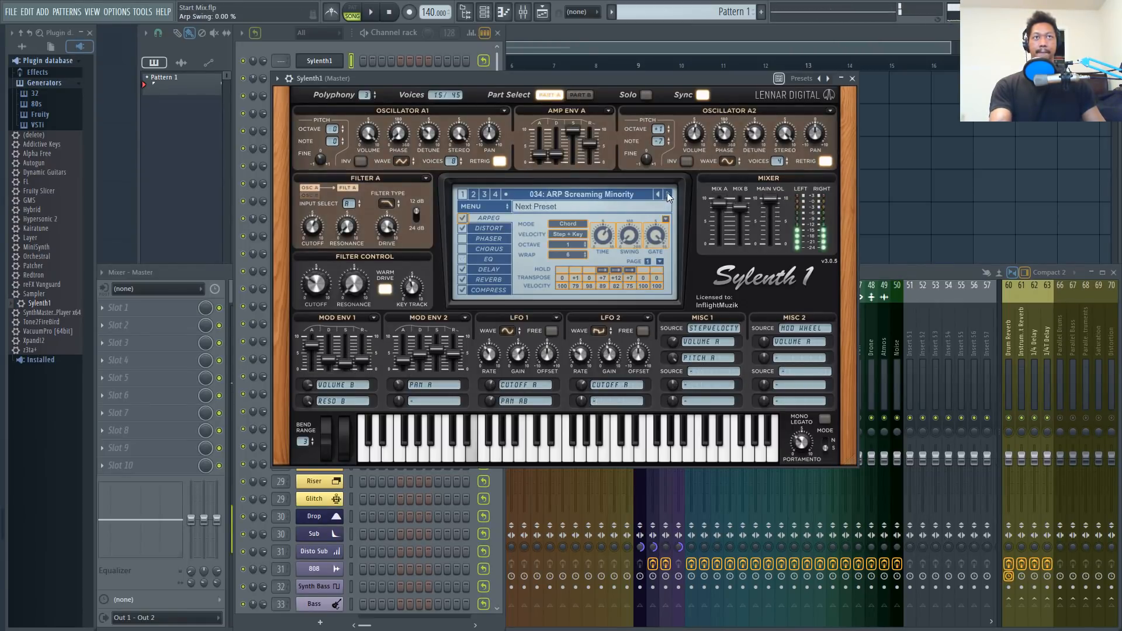
left_click(668, 194)
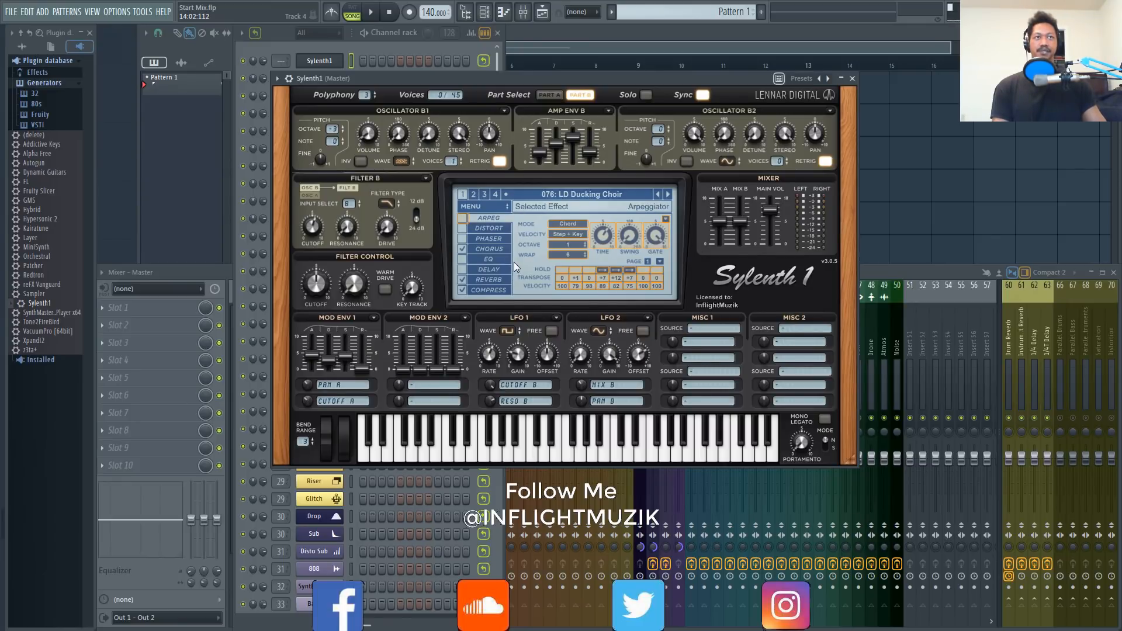
- Check the lock options available for the Filter B section and for its Drive knob
left_click(427, 183)
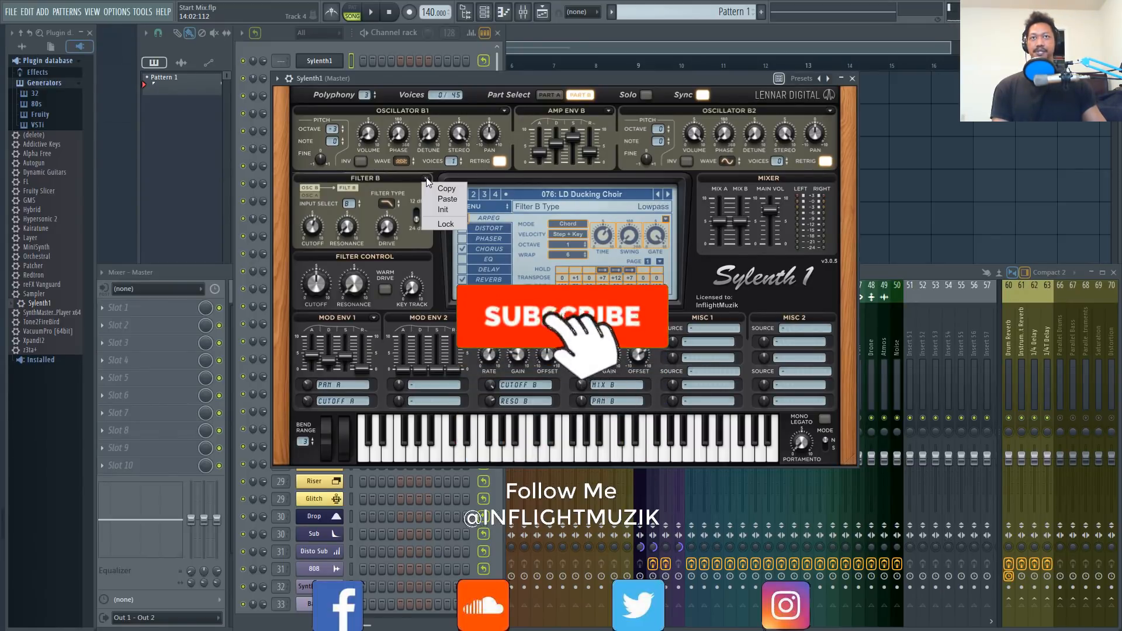
left_click(390, 221)
right_click(390, 228)
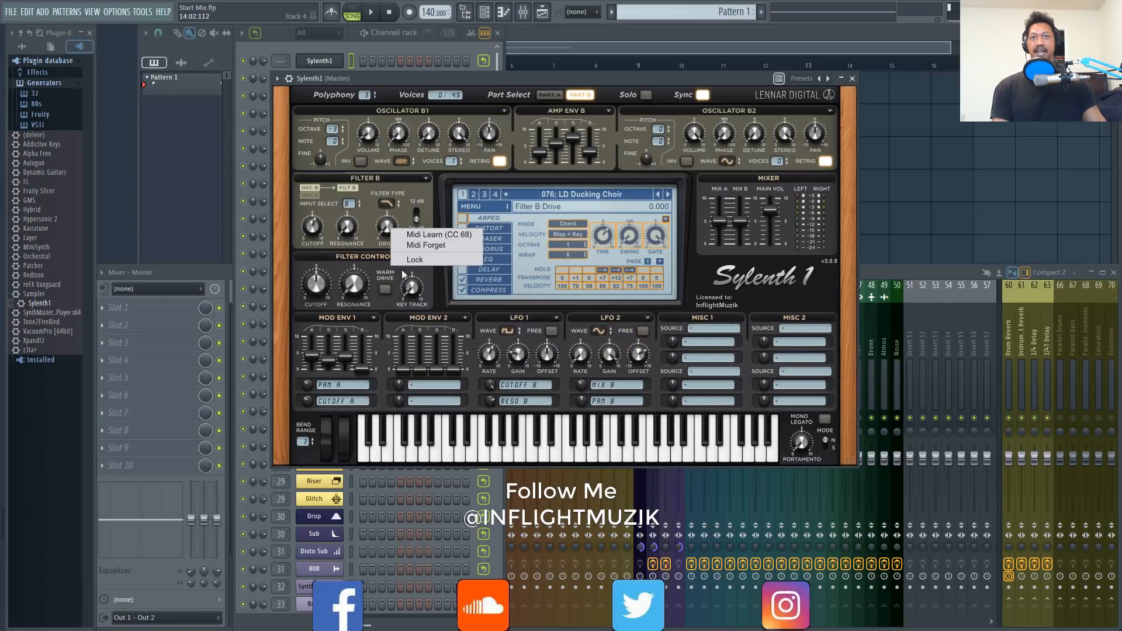
left_click(366, 230)
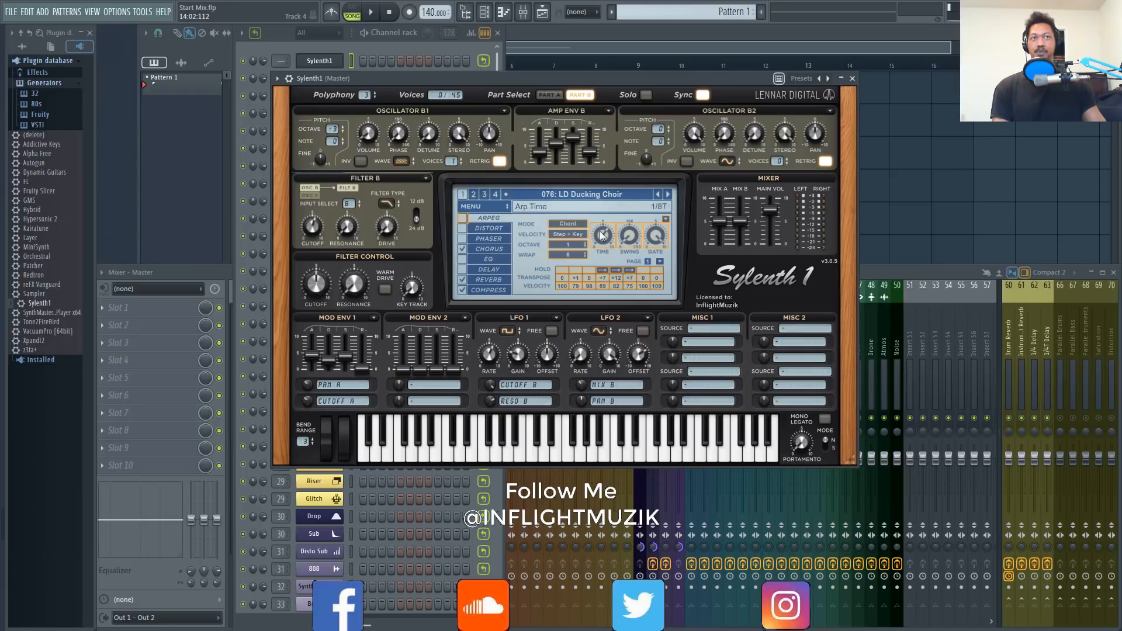
- Unlock the arpeggiator settings so they follow the preset again
left_click(664, 220)
left_click(635, 258)
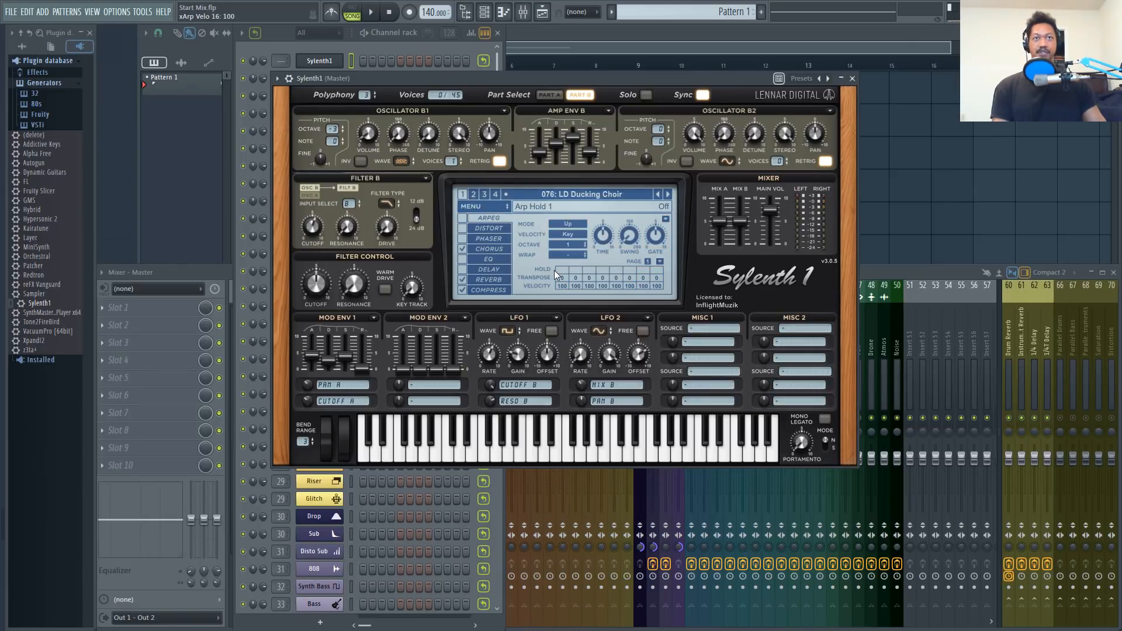
- Check the lock options available for the Filter Control and Mod Env 1 sections
right_click(356, 282)
right_click(370, 323)
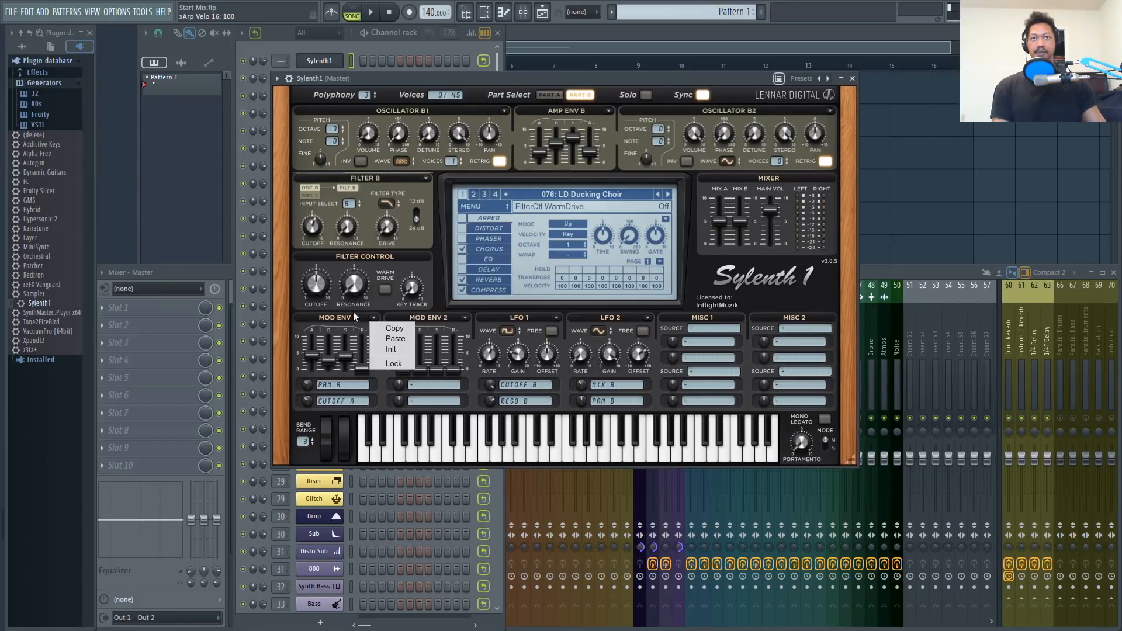
left_click(554, 320)
left_click(719, 298)
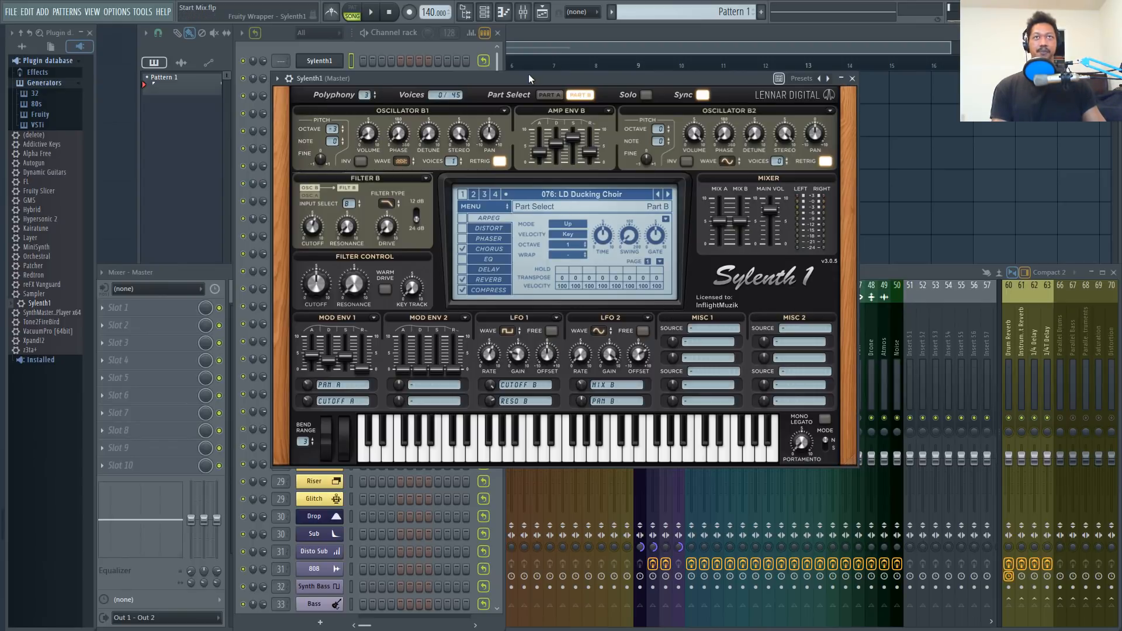
- Reposition the Sylenth1 window and switch the synth to Part A
left_click_drag(529, 74, 544, 73)
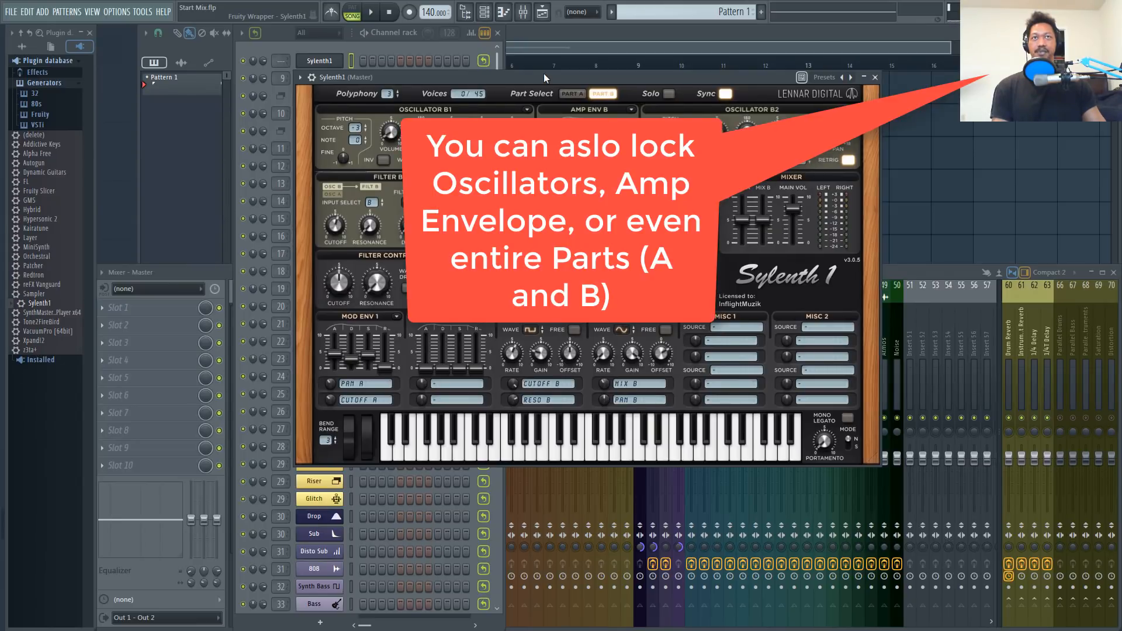
left_click(566, 94)
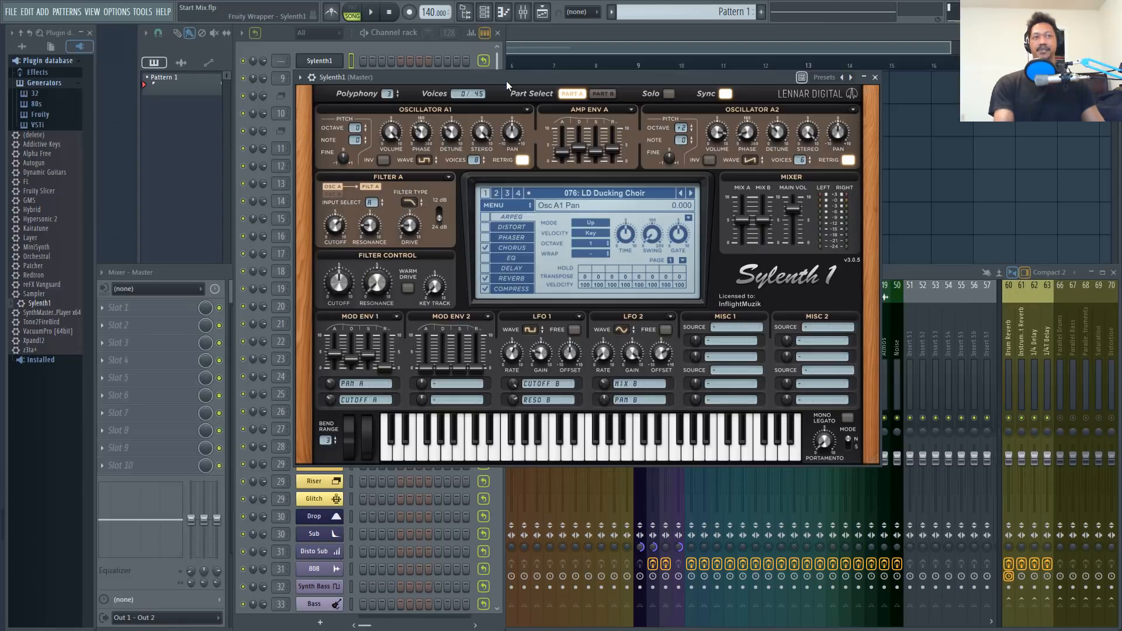
- Add Alt Synth Bass I from the Synth Bass folder in MY DRUMS to the channel rack above Sylenth1 and close its sampler window
left_click(22, 47)
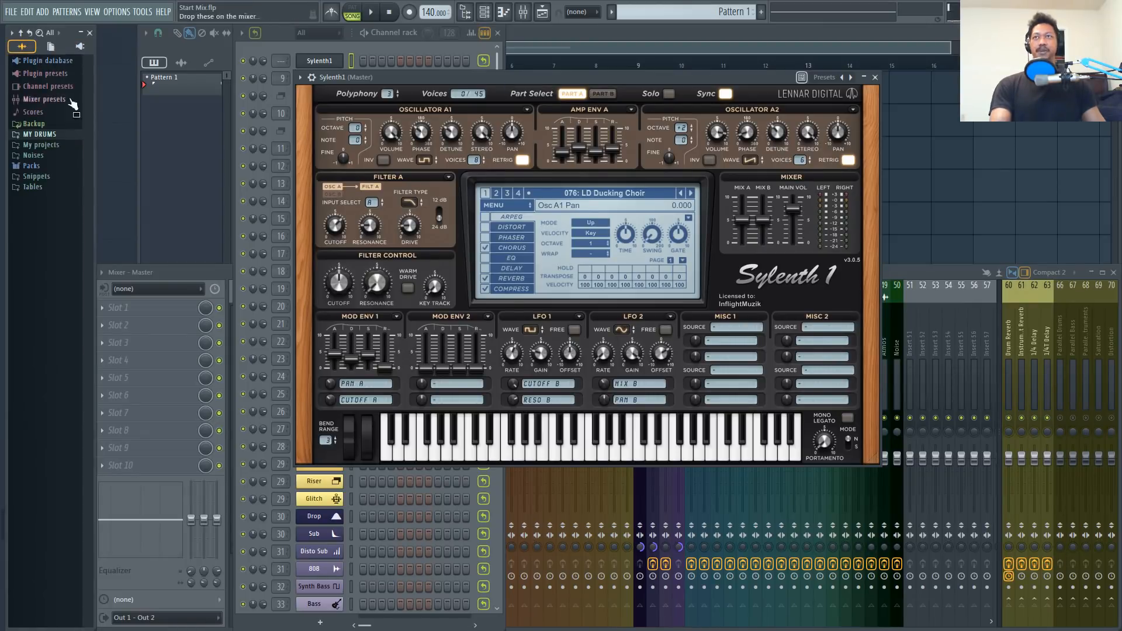
left_click(40, 133)
left_click(48, 218)
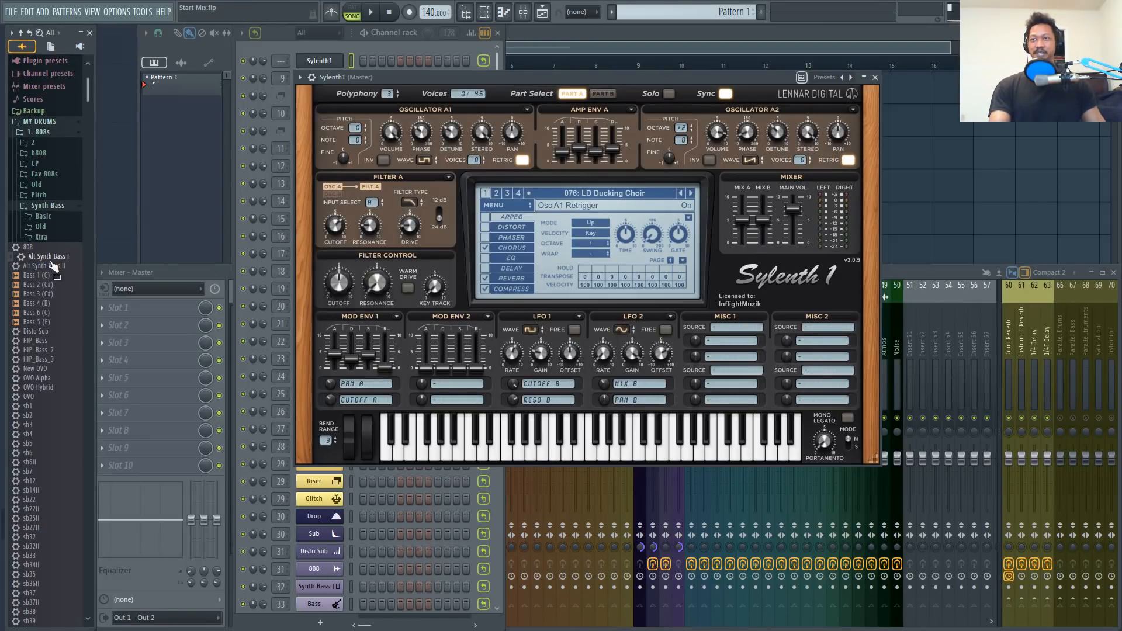
left_click_drag(54, 266, 334, 55)
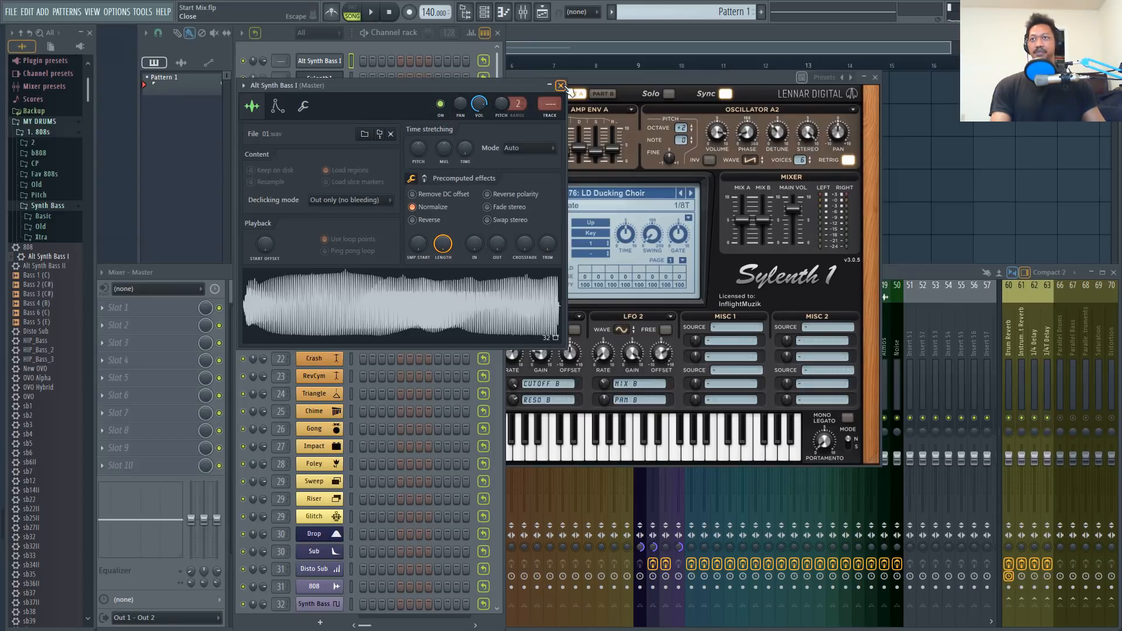
left_click(560, 85)
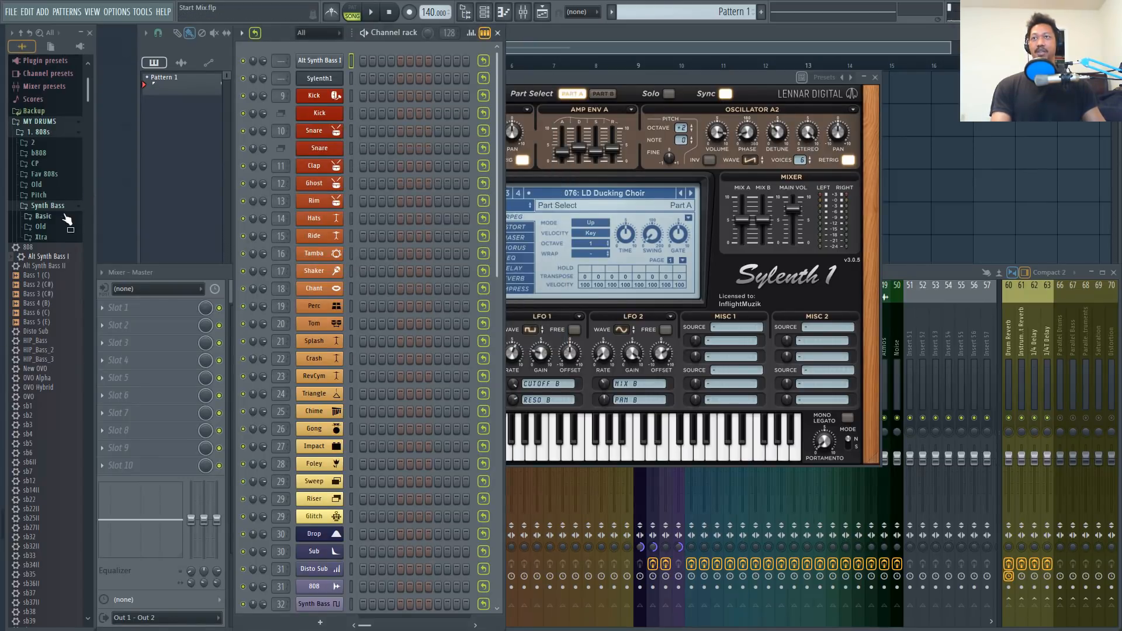
- Look through the bass sounds stored in the Synth Bass folder
scroll(44, 351, "down", 8)
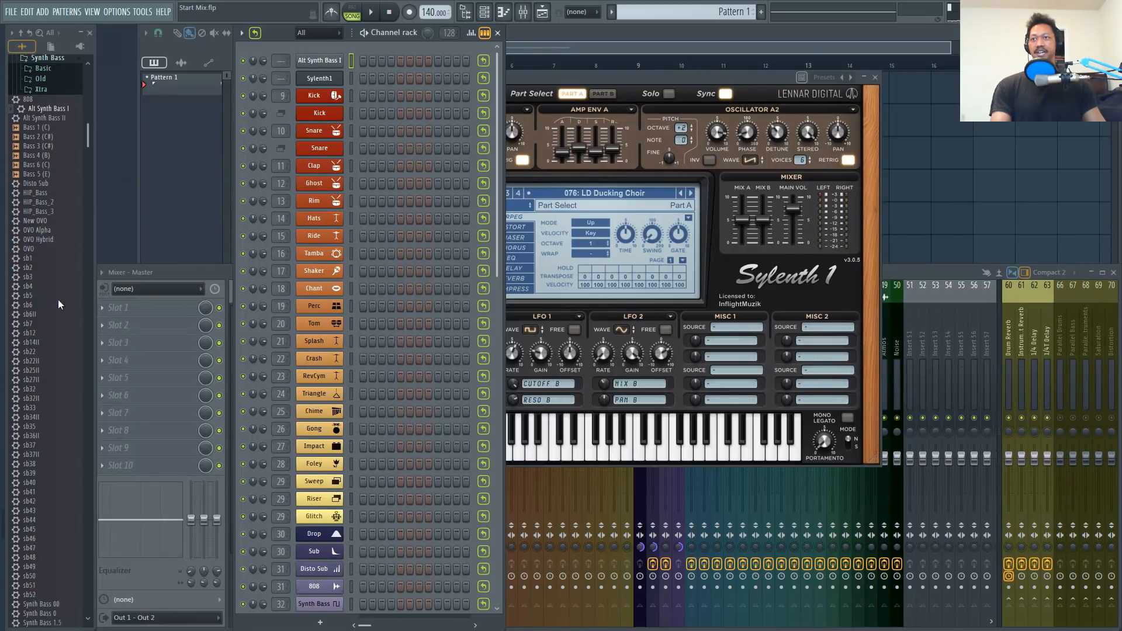
scroll(40, 471, "up", 8)
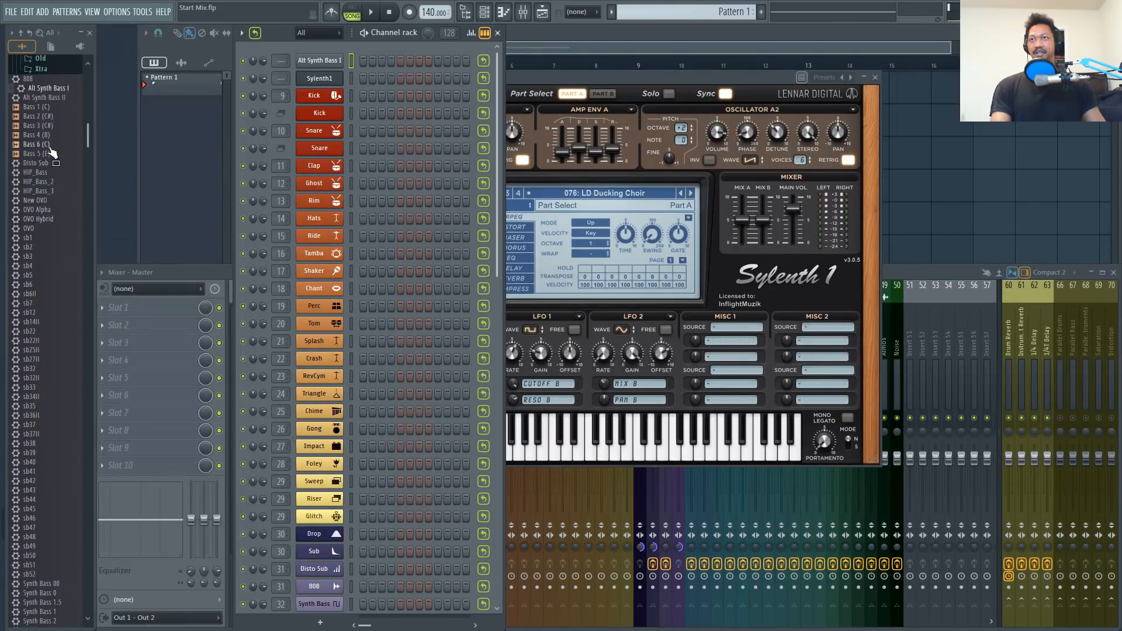
scroll(33, 449, "down", 6)
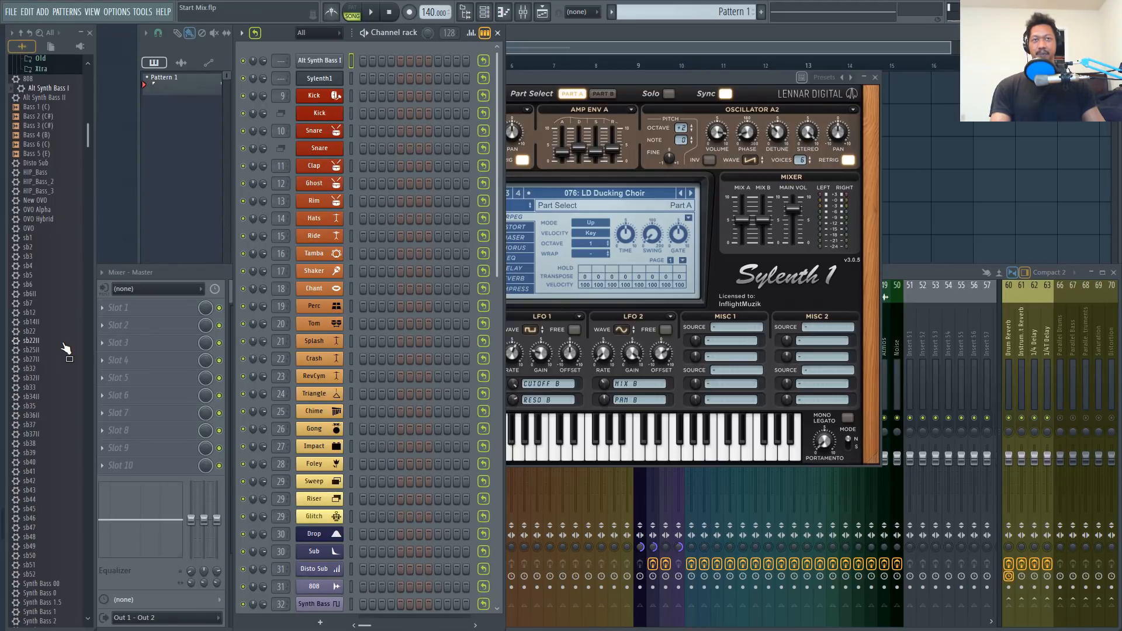
scroll(66, 349, "up", 6)
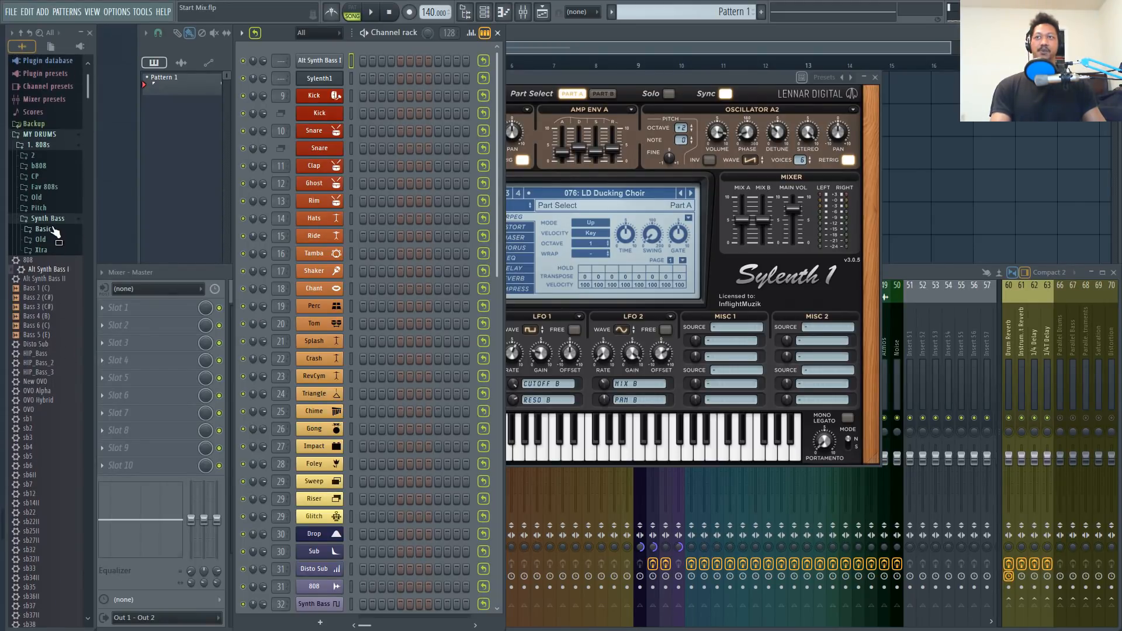
- Collapse the Synth Bass and 1. 808s folders in the browser and bring the Sylenth1 window to the front
left_click(53, 221)
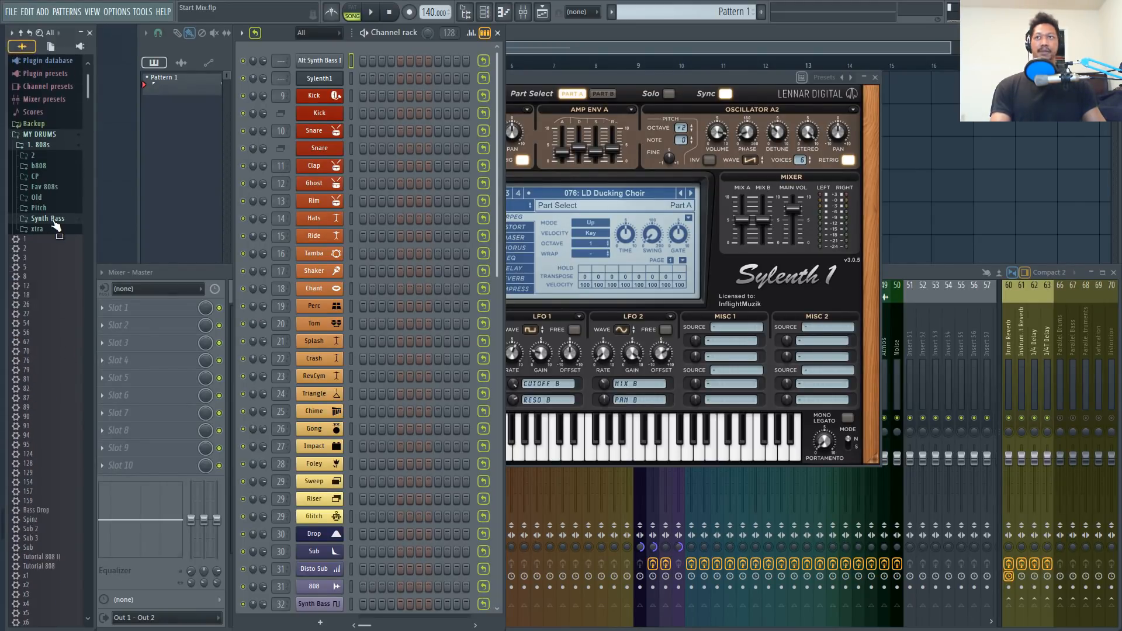
left_click(52, 146)
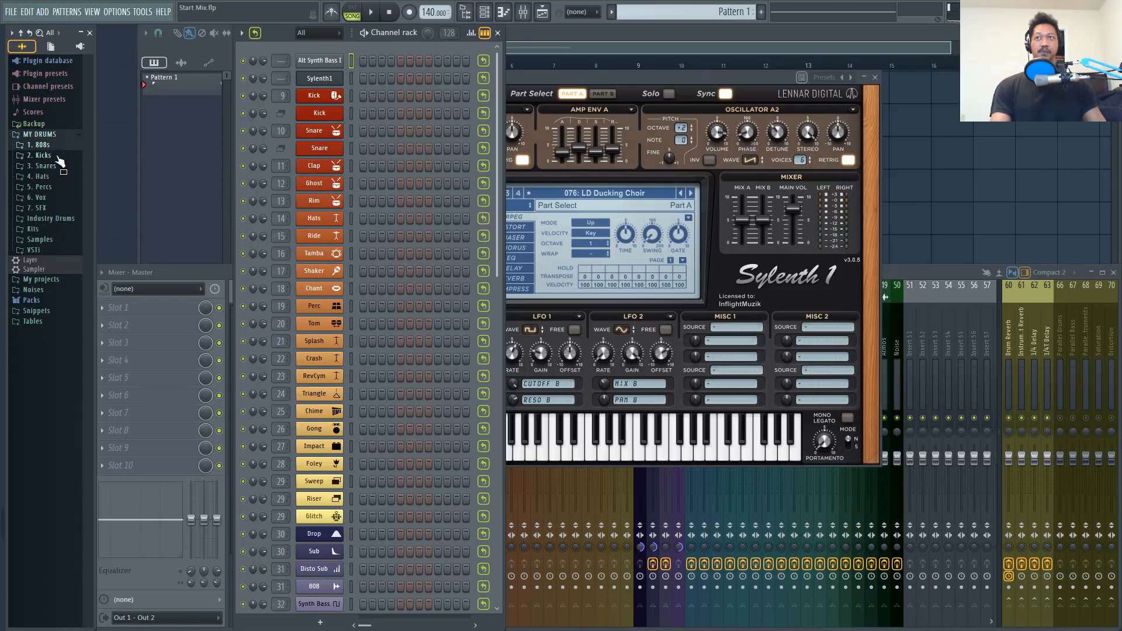
left_click(548, 76)
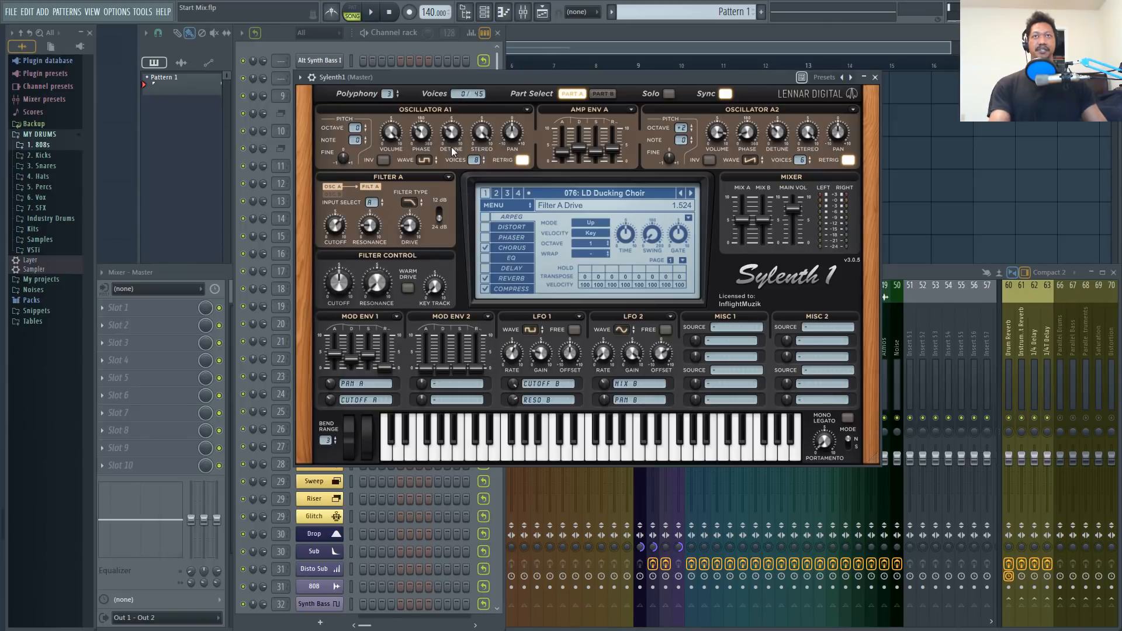
- On preset 332: Init, choose a sawtooth wave for Oscillator A1 and raise its voices to 5
left_click(468, 169)
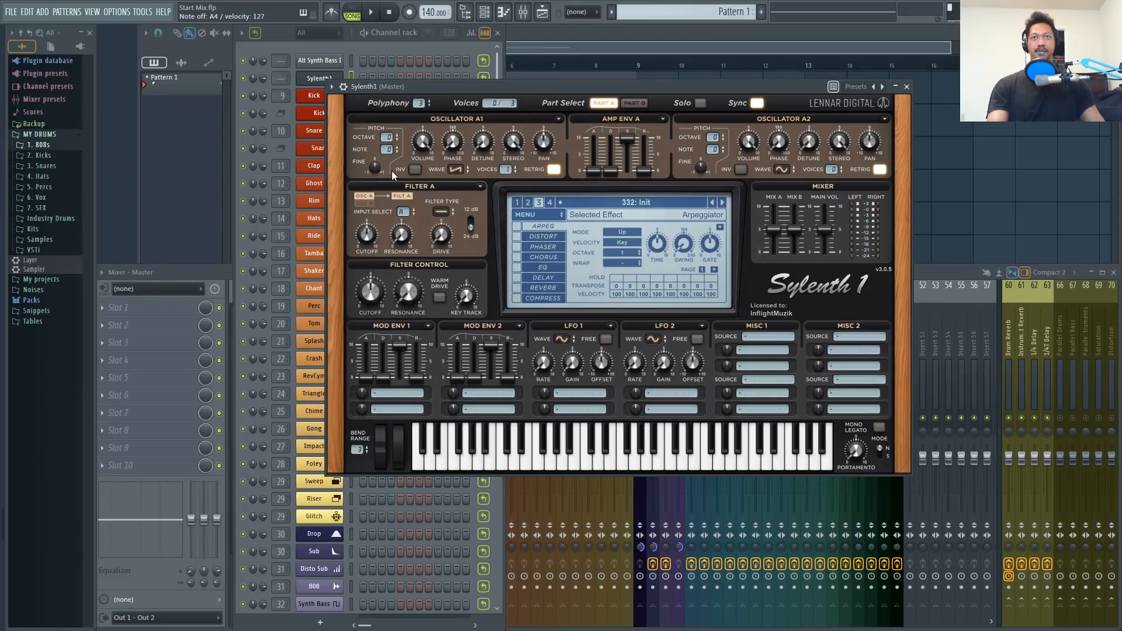
left_click(397, 140)
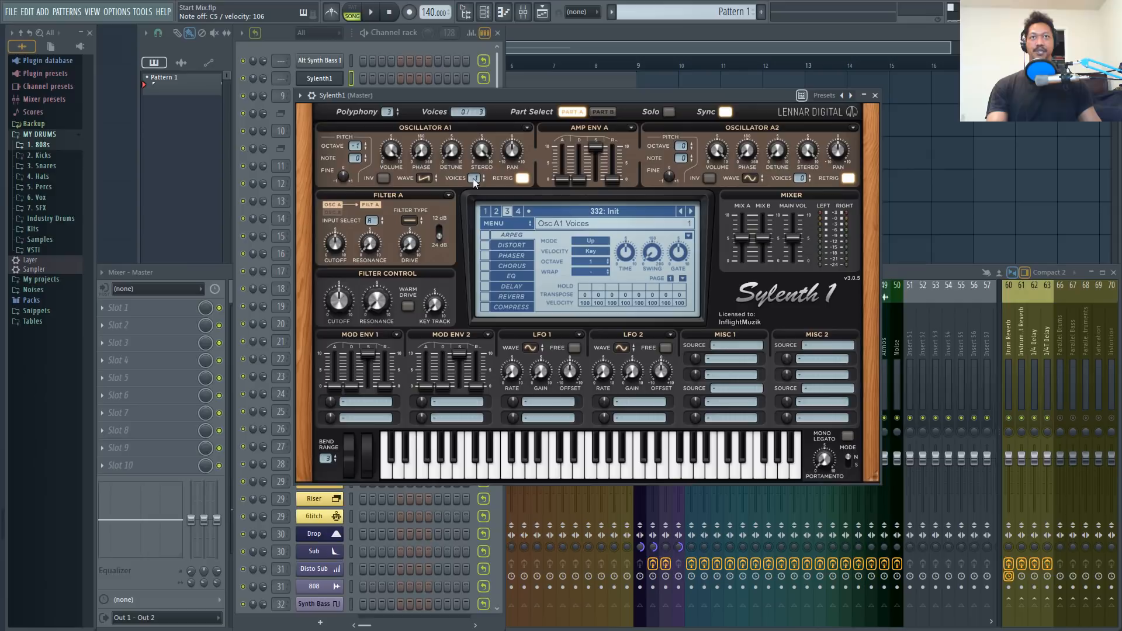
right_click(472, 178)
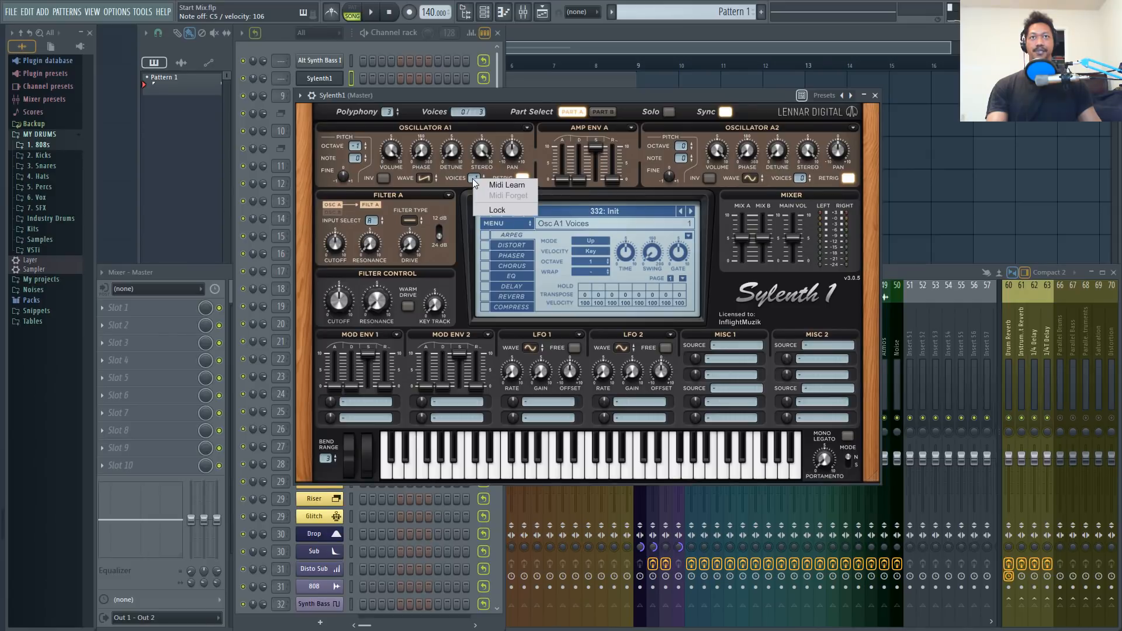
left_click(468, 178)
scroll(469, 178, "up", 4)
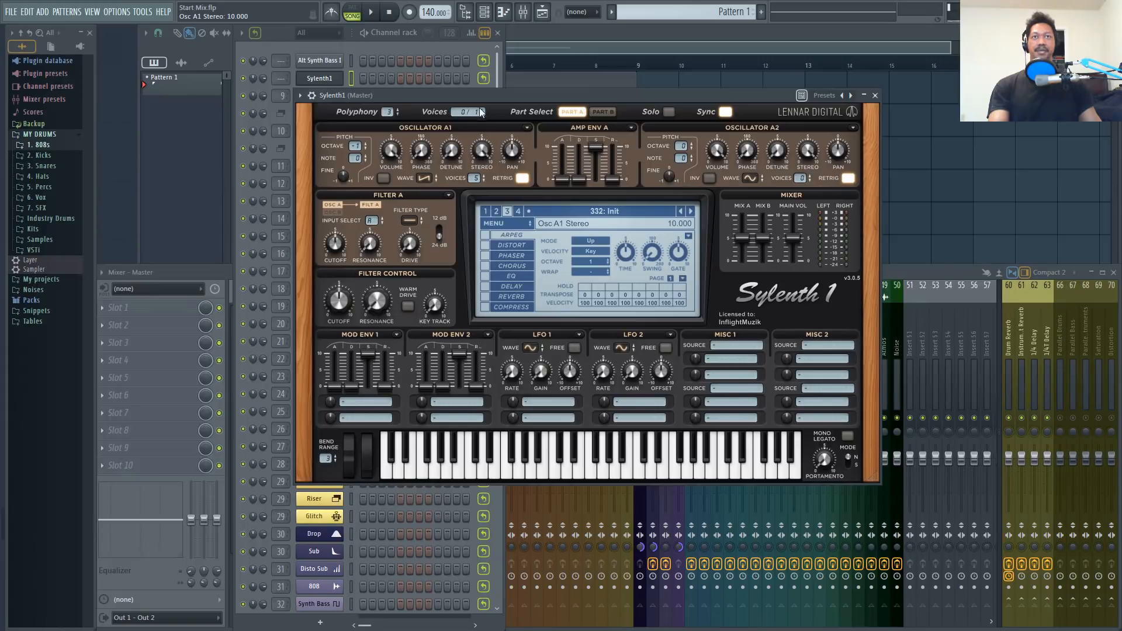
- Adjust Oscillator A1's detune and reduce its stereo amount to about 6.5
key("space")
left_click_drag(482, 149, 477, 282)
left_click_drag(496, 430, 549, 145)
left_click_drag(452, 156, 452, 76)
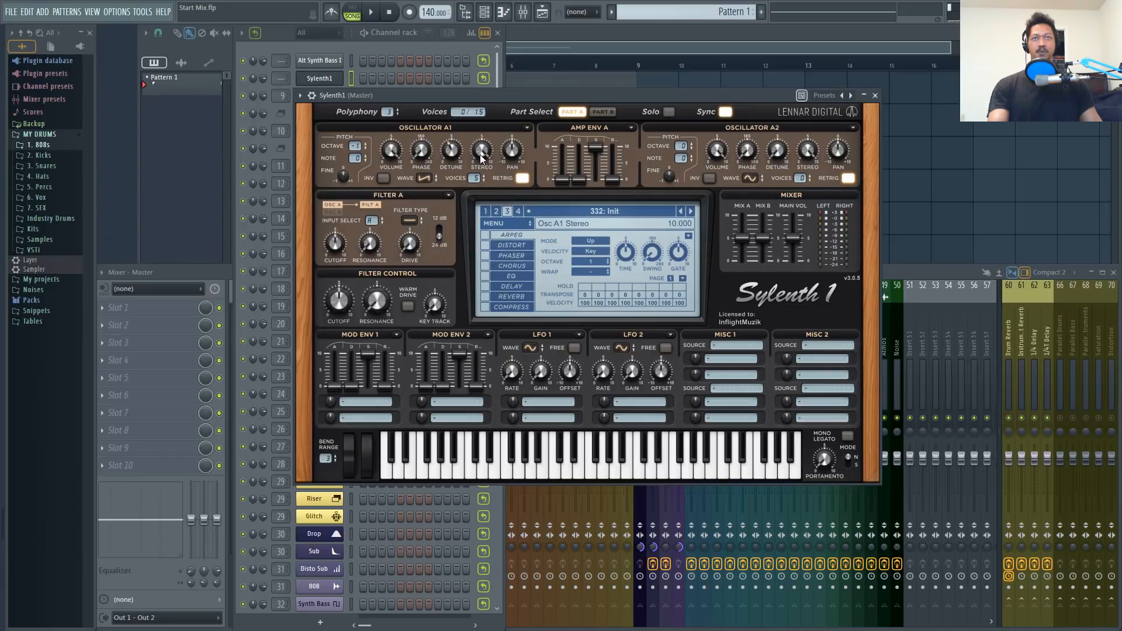
left_click_drag(483, 157, 486, 226)
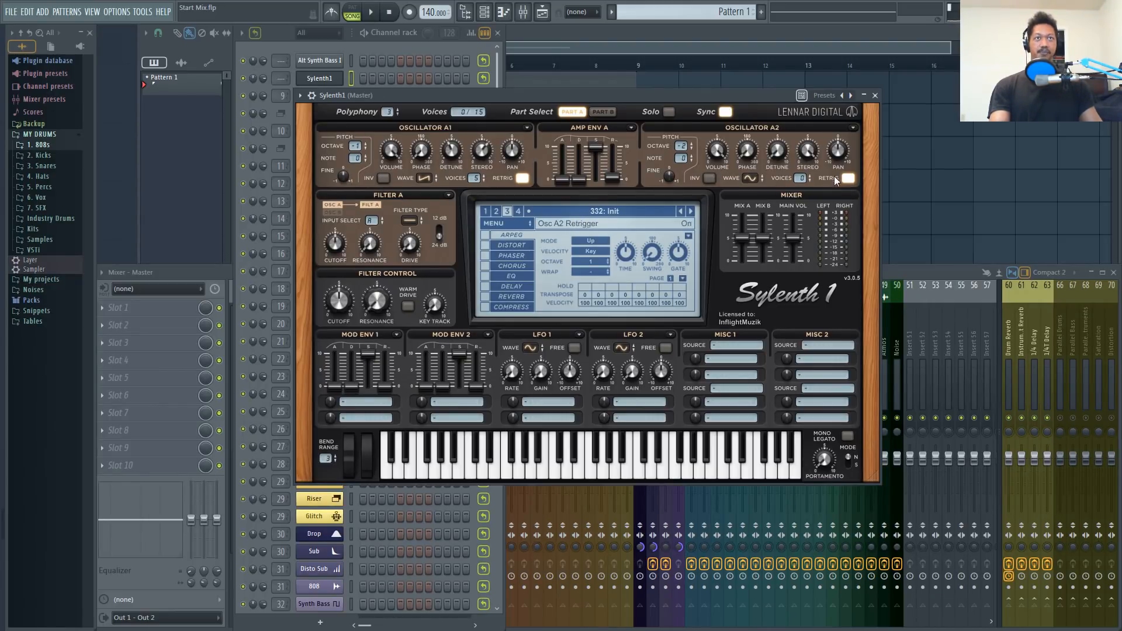
- Look at Part B, return to Part A and turn down Oscillator A2's stereo amount
left_click(604, 111)
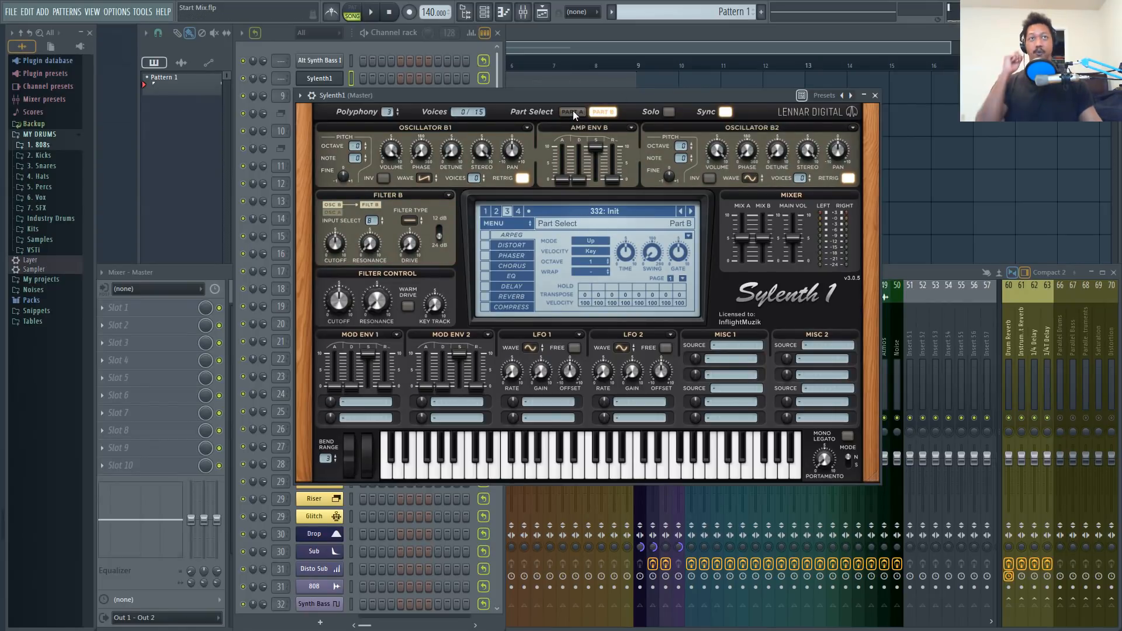
left_click(572, 111)
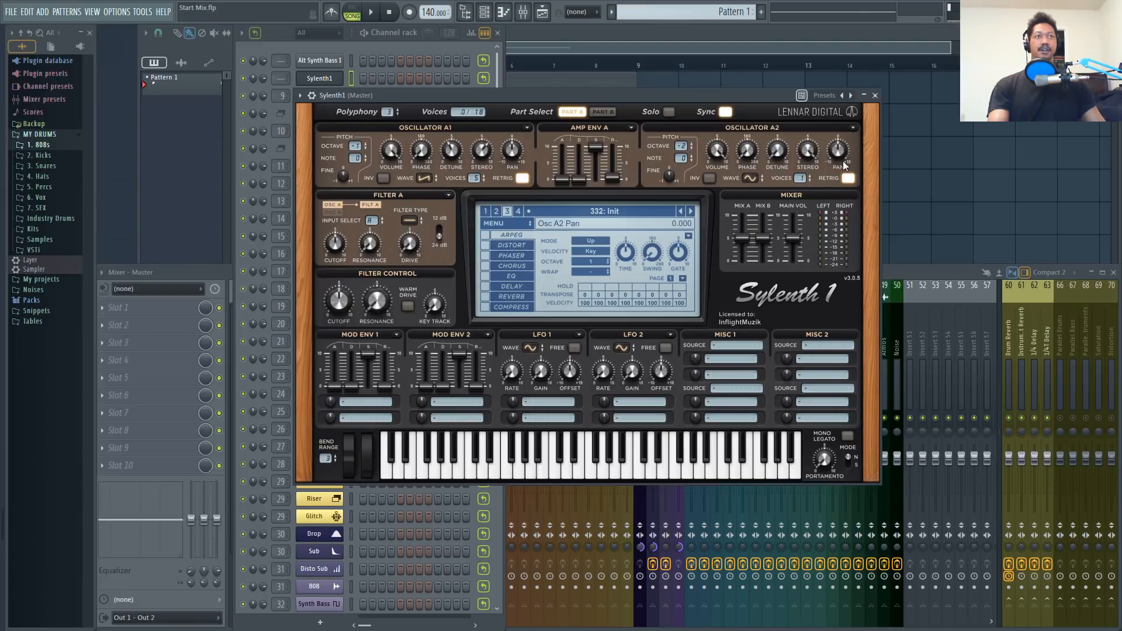
left_click_drag(808, 156, 854, 592)
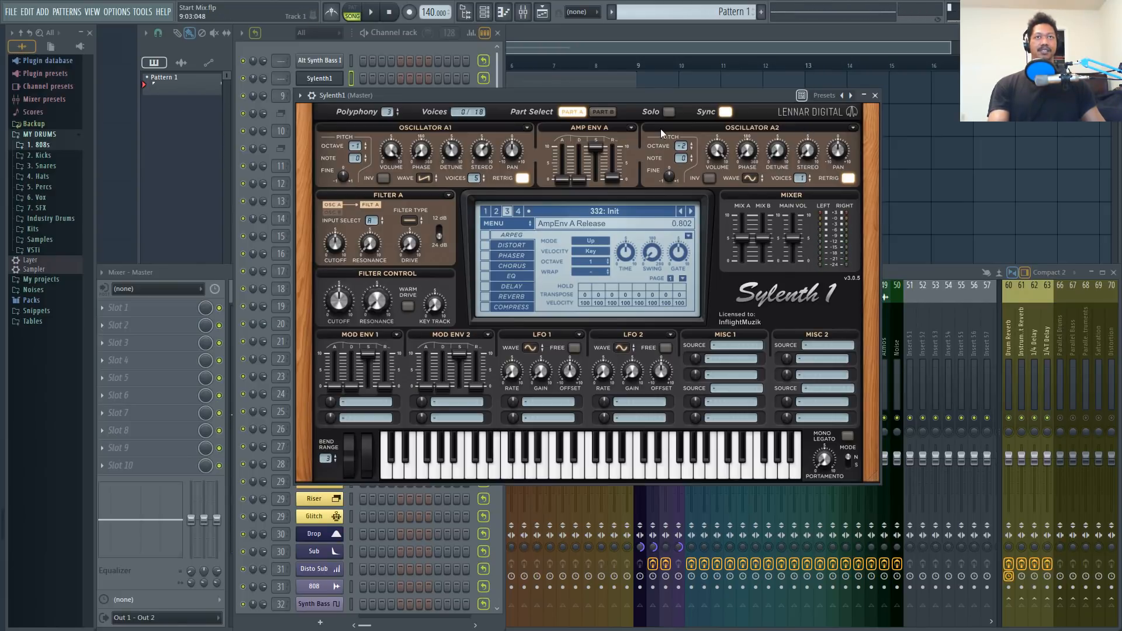
- Compare Oscillator A1's sound with retrigger on and off, leaving retrigger off
left_click(522, 178)
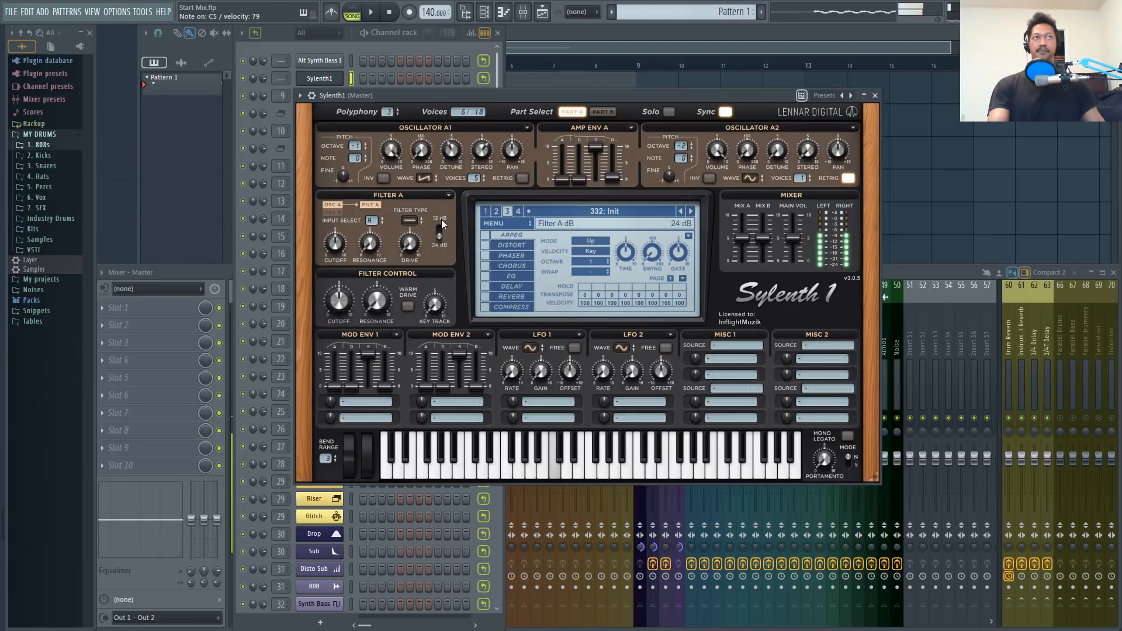
left_click(522, 178)
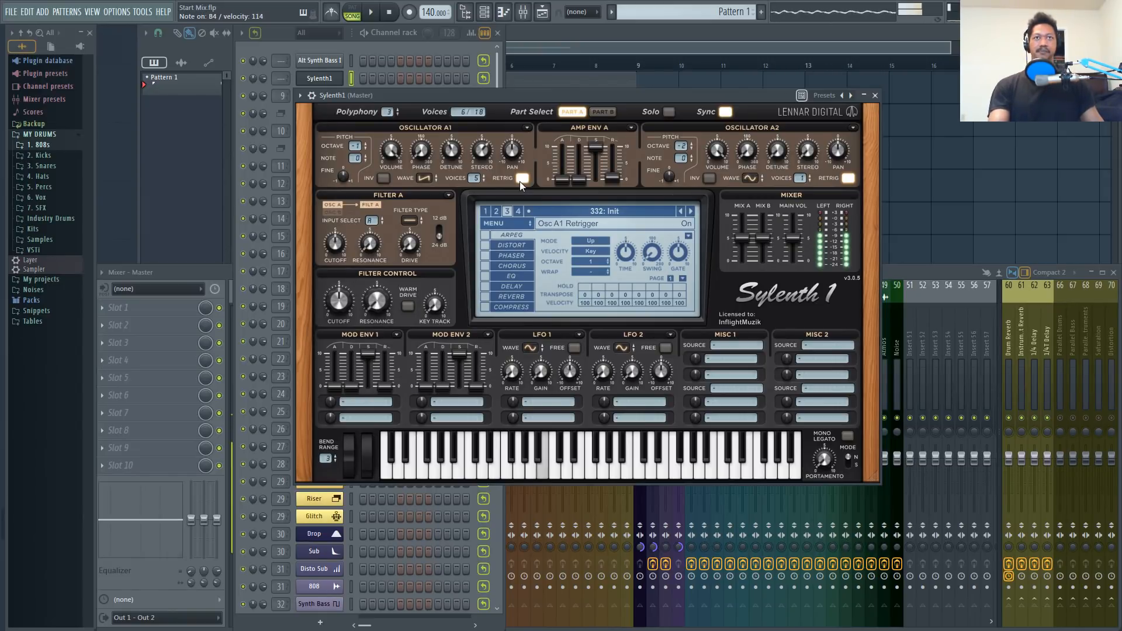
left_click(522, 178)
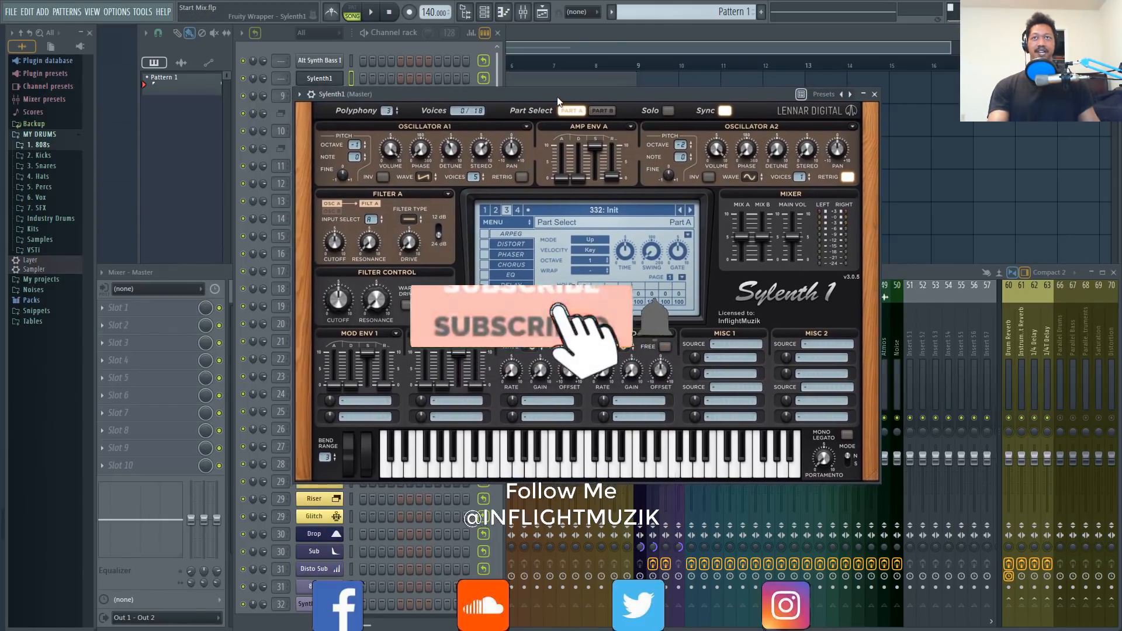
- Set the Filter A type to Lowpass
mouse_move(594, 151)
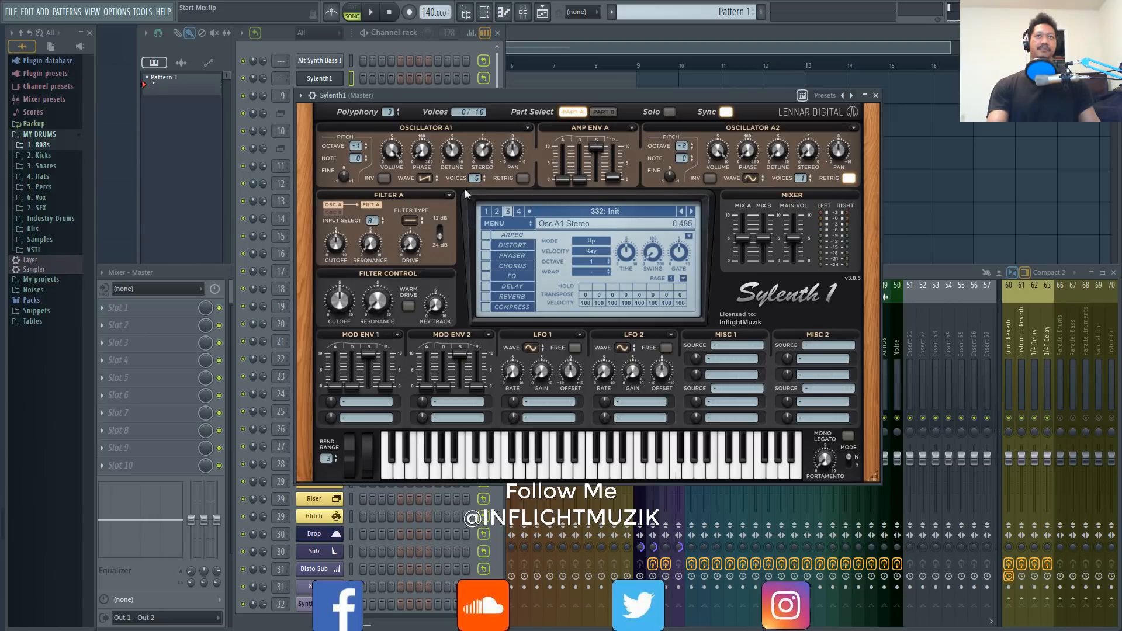
mouse_move(381, 232)
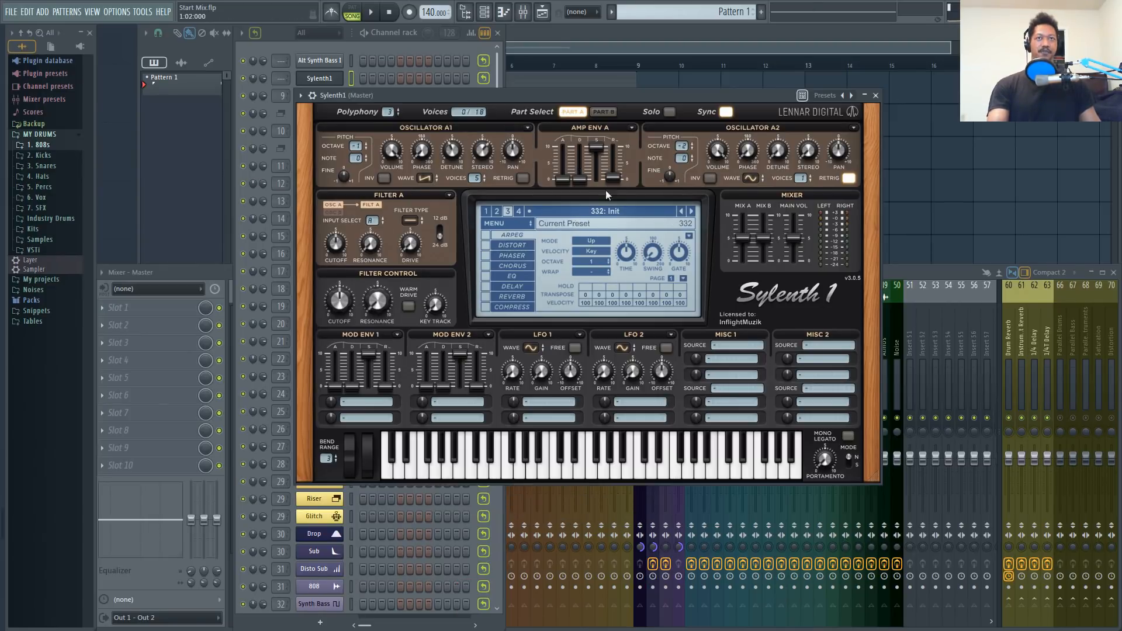
mouse_move(575, 117)
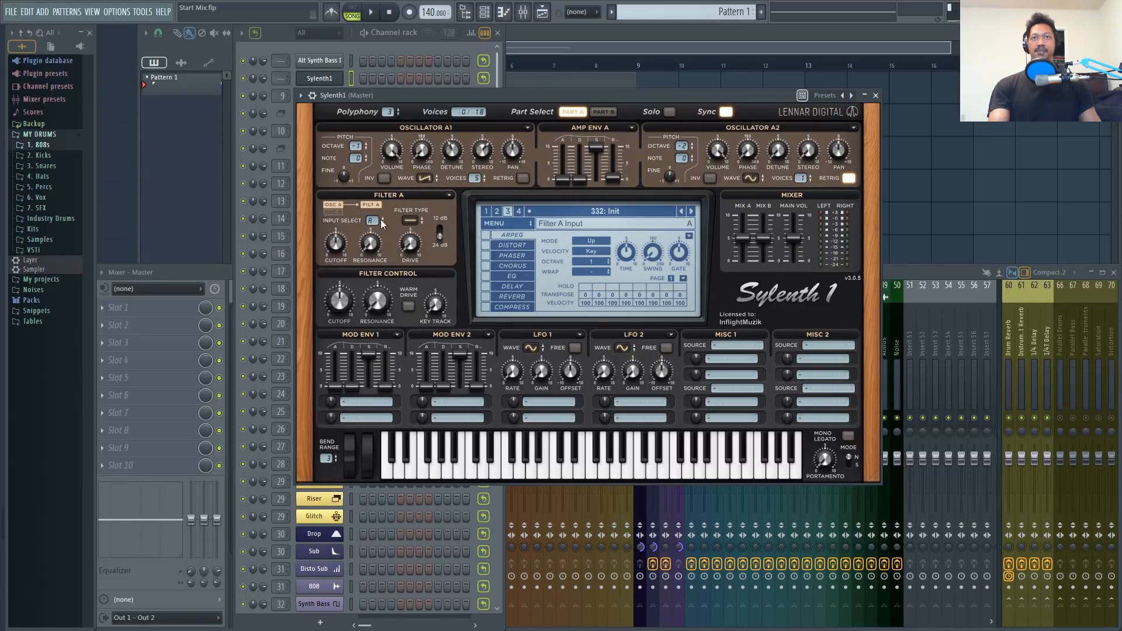
left_click(410, 220)
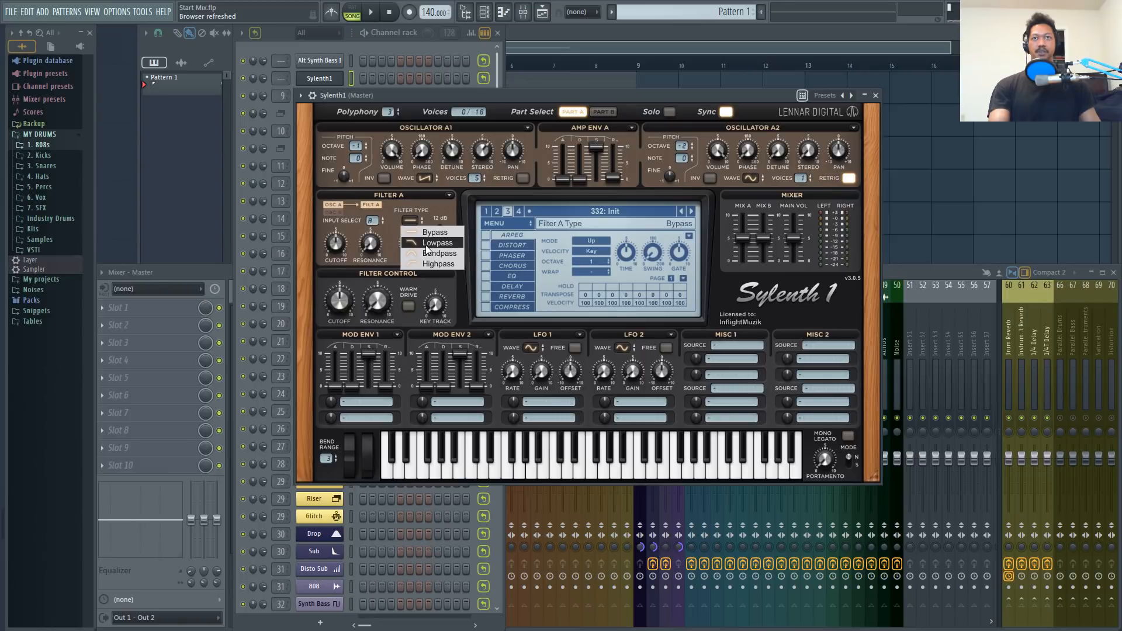
left_click(427, 245)
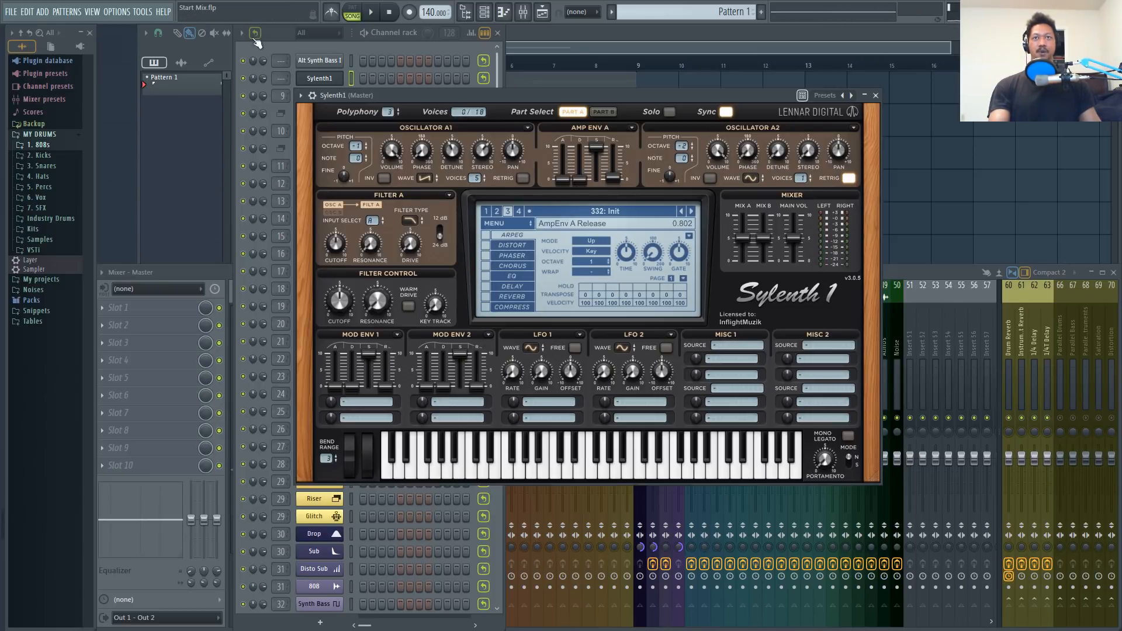
- Compare the Alt Synth Bass I sample's waveform and sound with the Sylenth1 patch, ending back on the Sylenth1 window
left_click(353, 62)
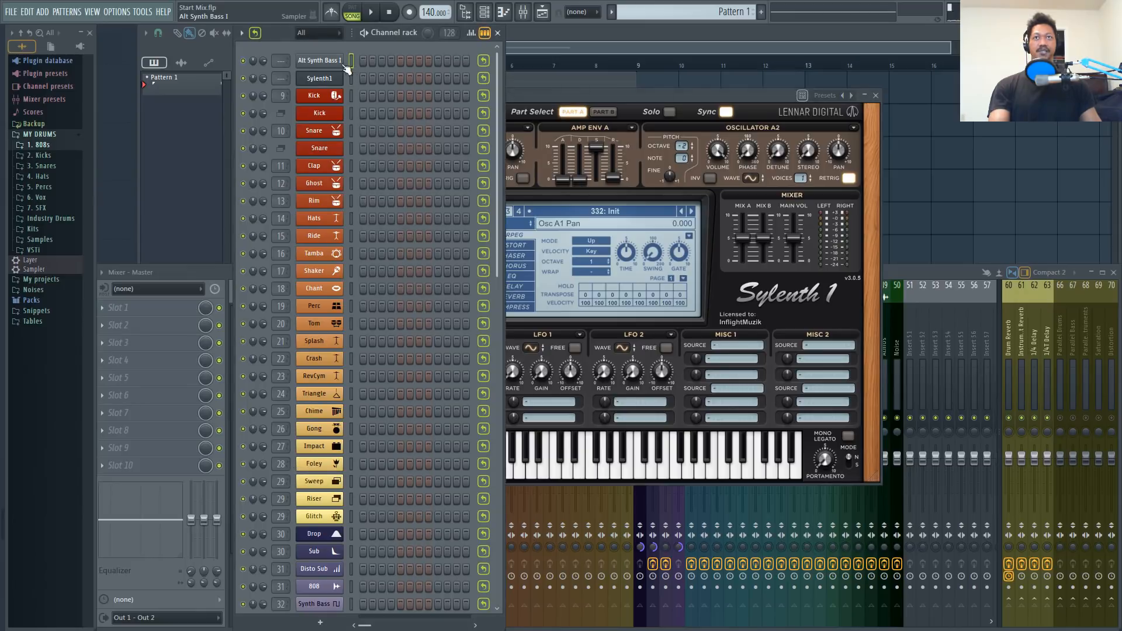
left_click(337, 65)
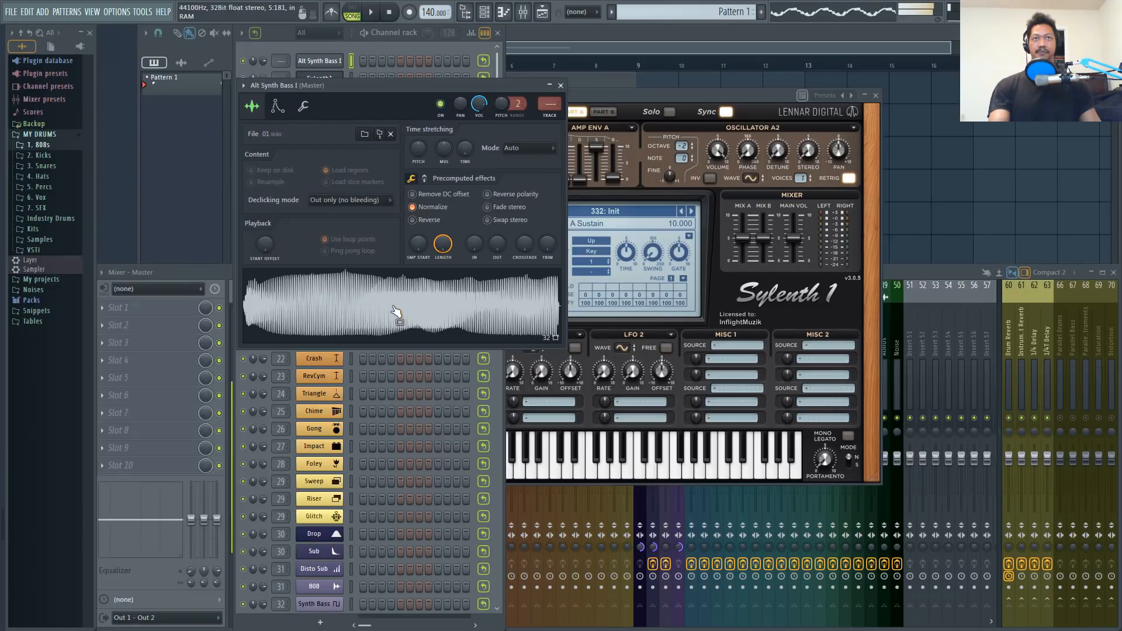
key("Tab")
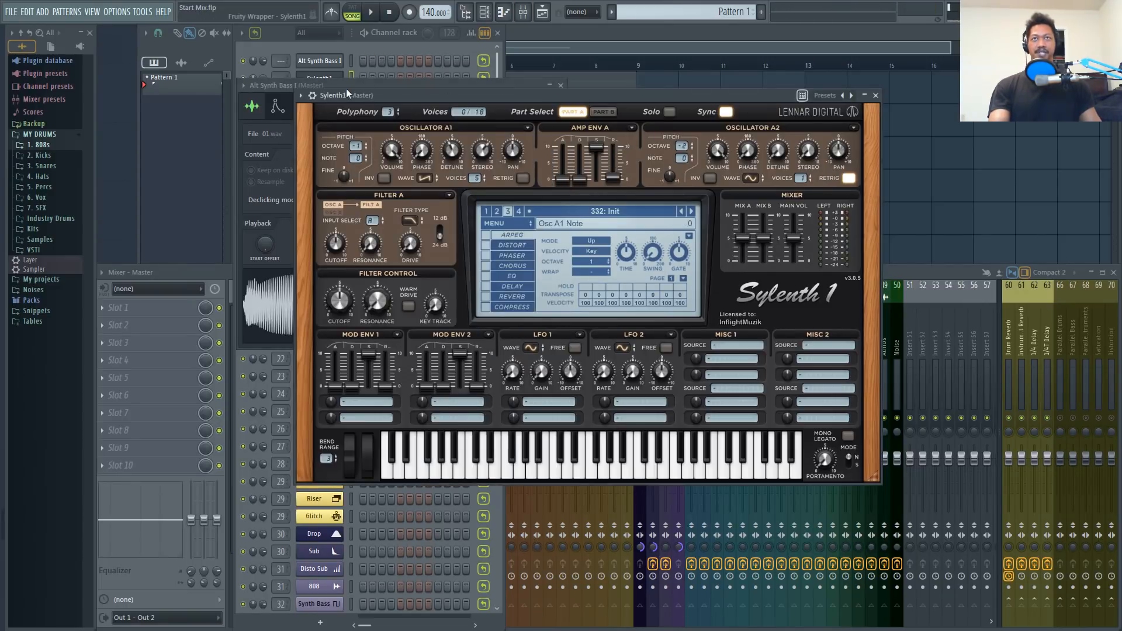
left_click(520, 85)
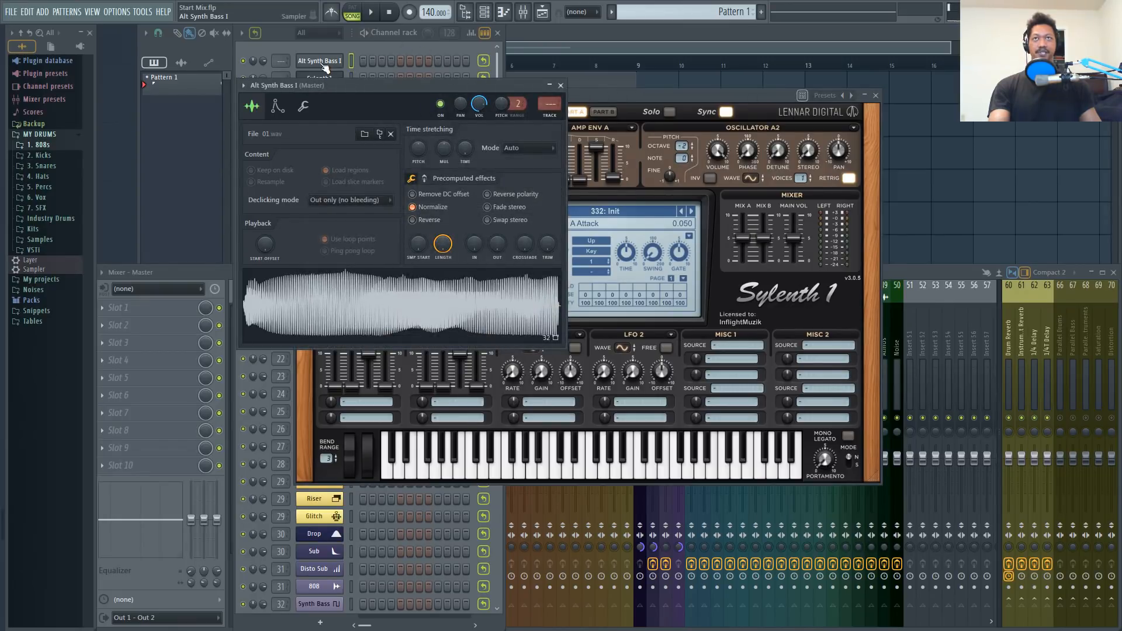
left_click(299, 49)
left_click(615, 96)
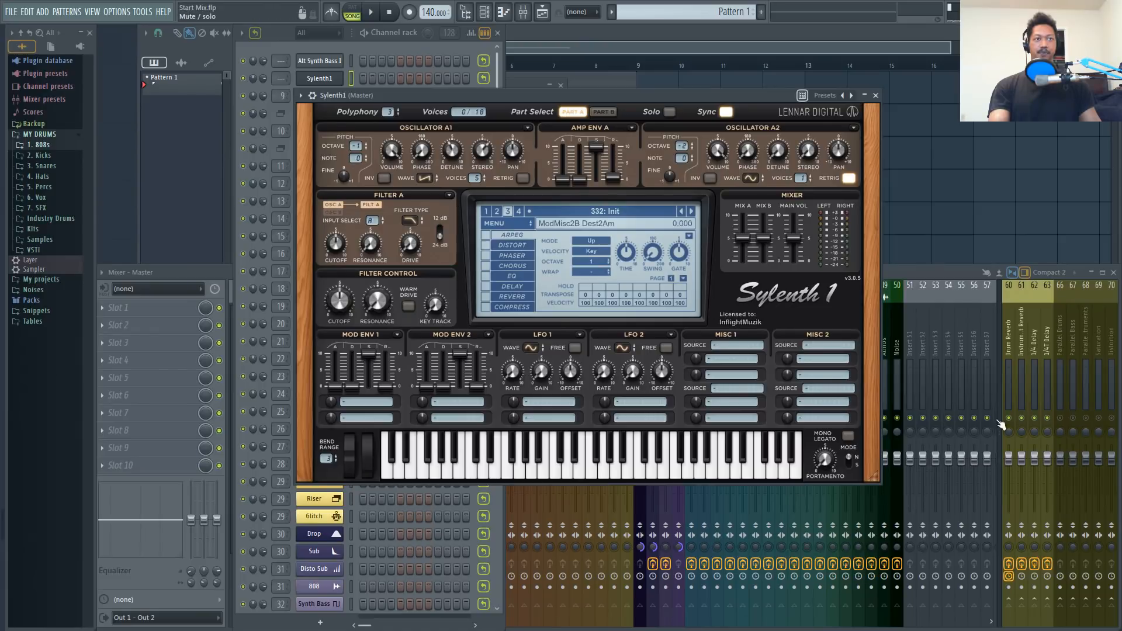
- Enable Mono Legato and fine-tune the portamento time, trying values around 80 ms
left_click(848, 436)
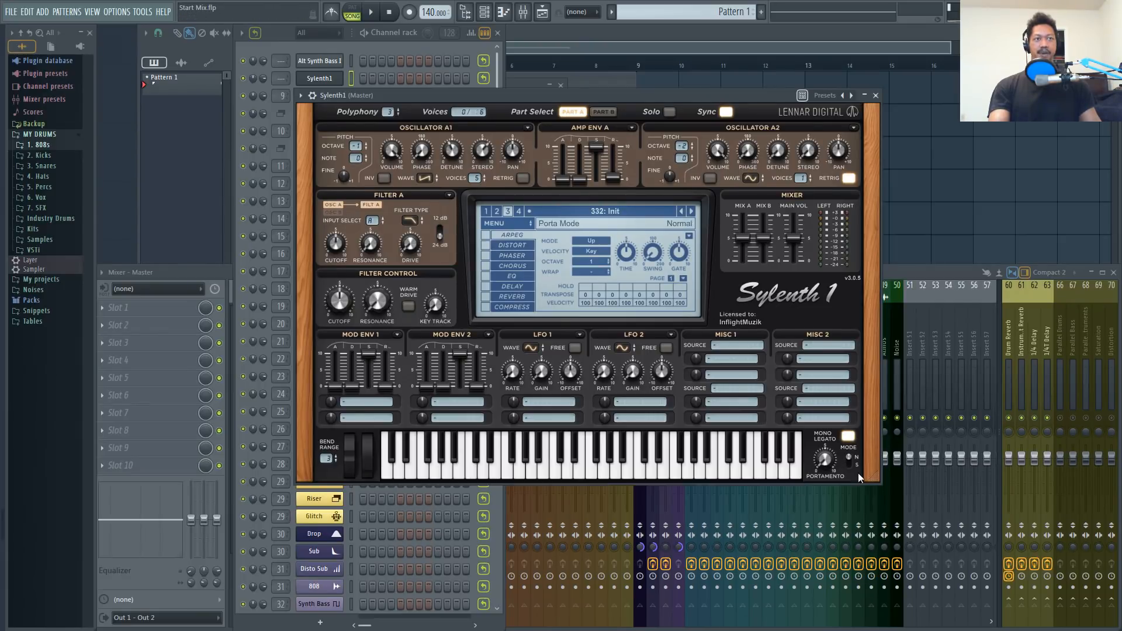
left_click_drag(820, 461, 825, 391)
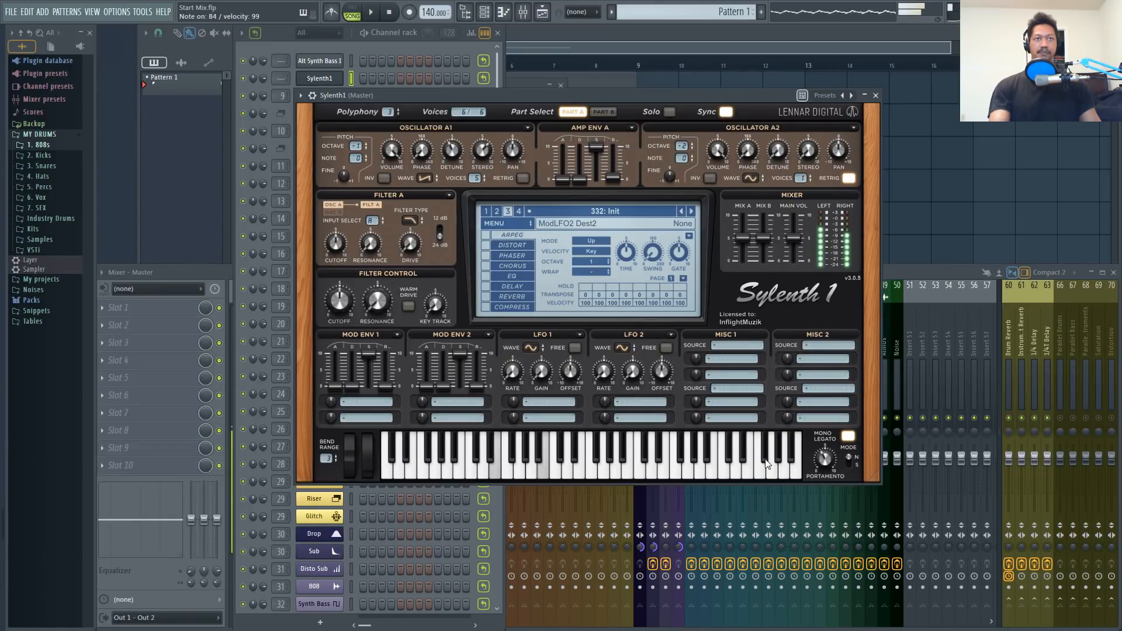
scroll(829, 451, "up", 3)
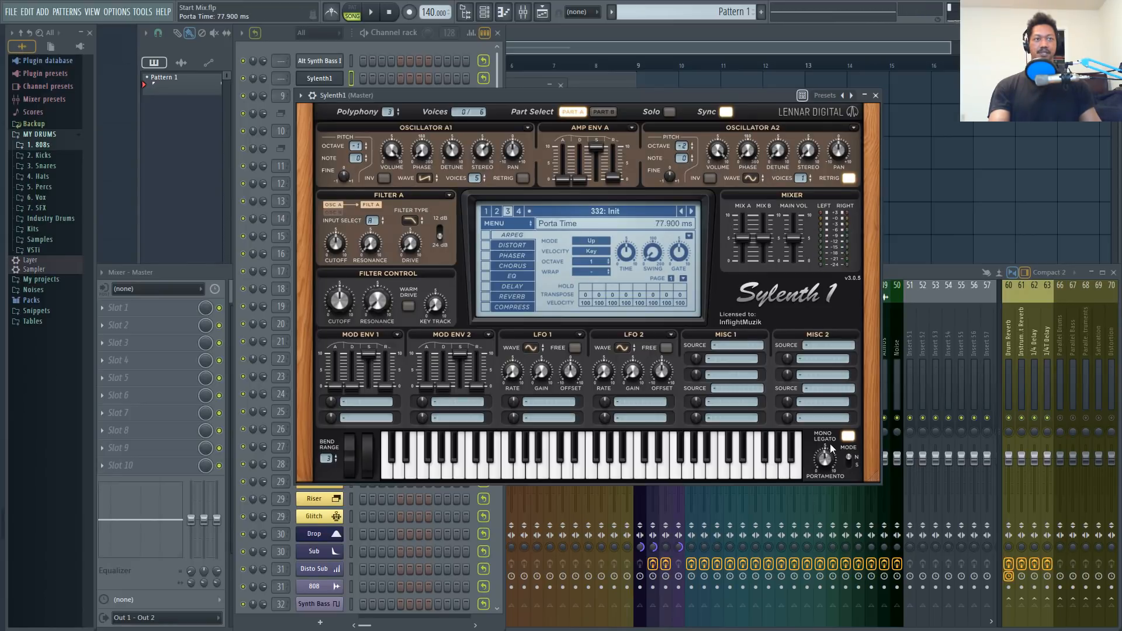
scroll(827, 462, "up", 1)
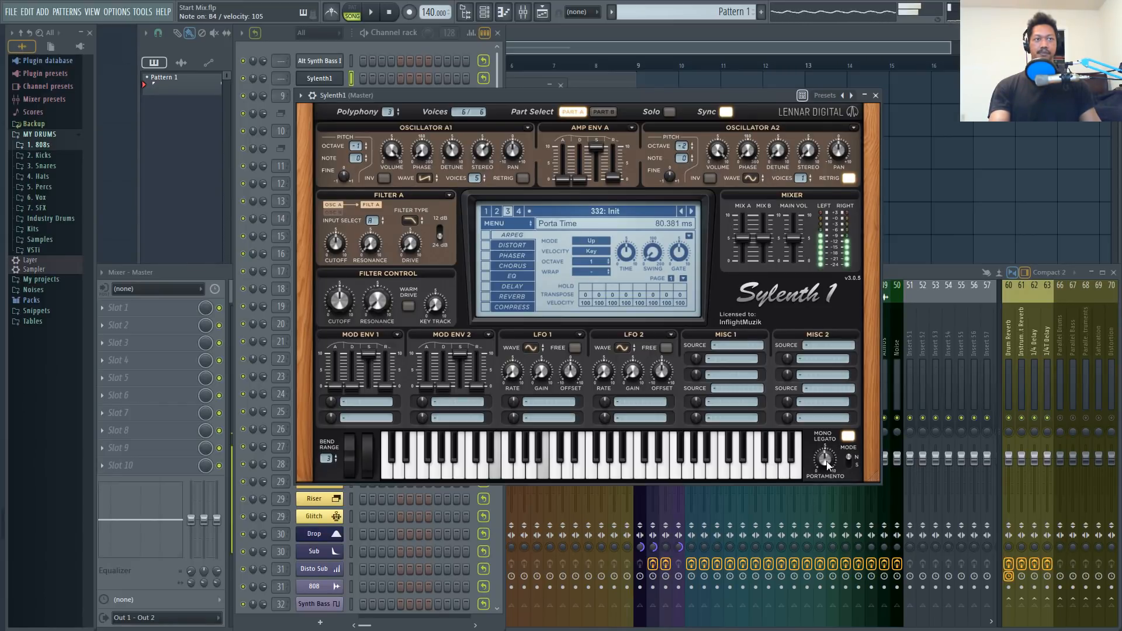
scroll(823, 459, "down", 4)
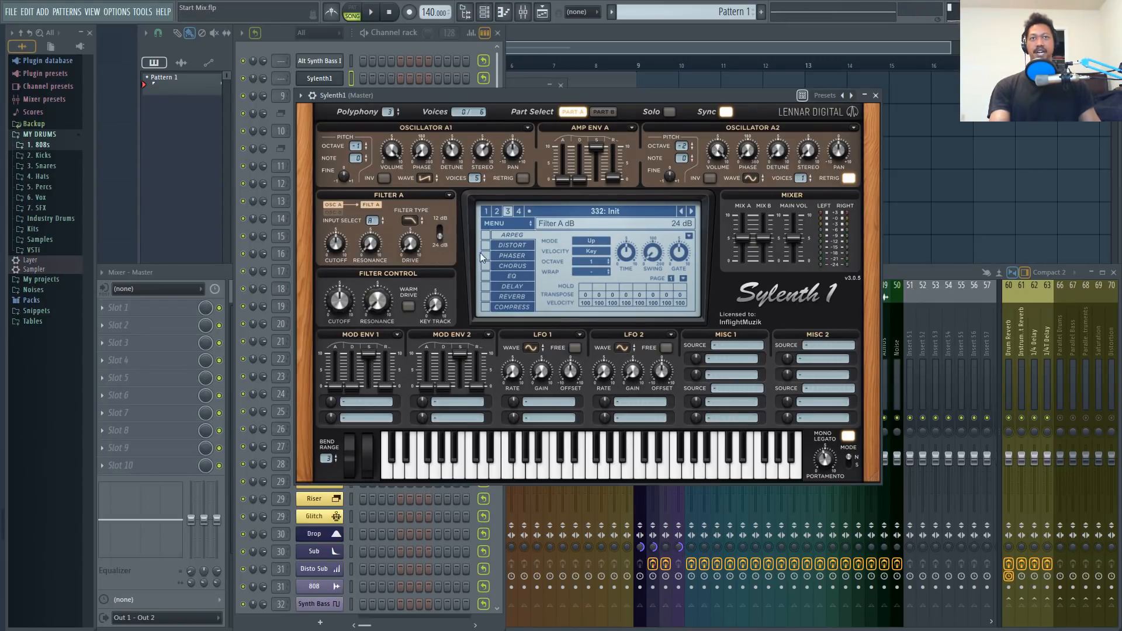
- Set the Filter A slope to 12 dB and adjust the filter's cutoff, resonance and drive
left_click(441, 231)
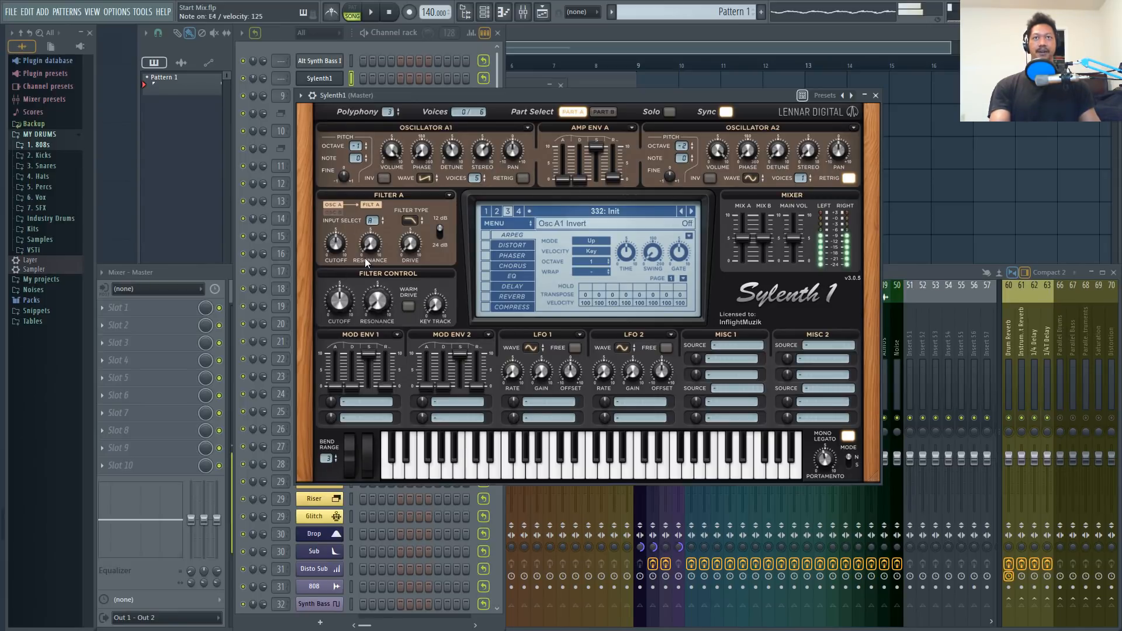
left_click_drag(334, 242, 335, 268)
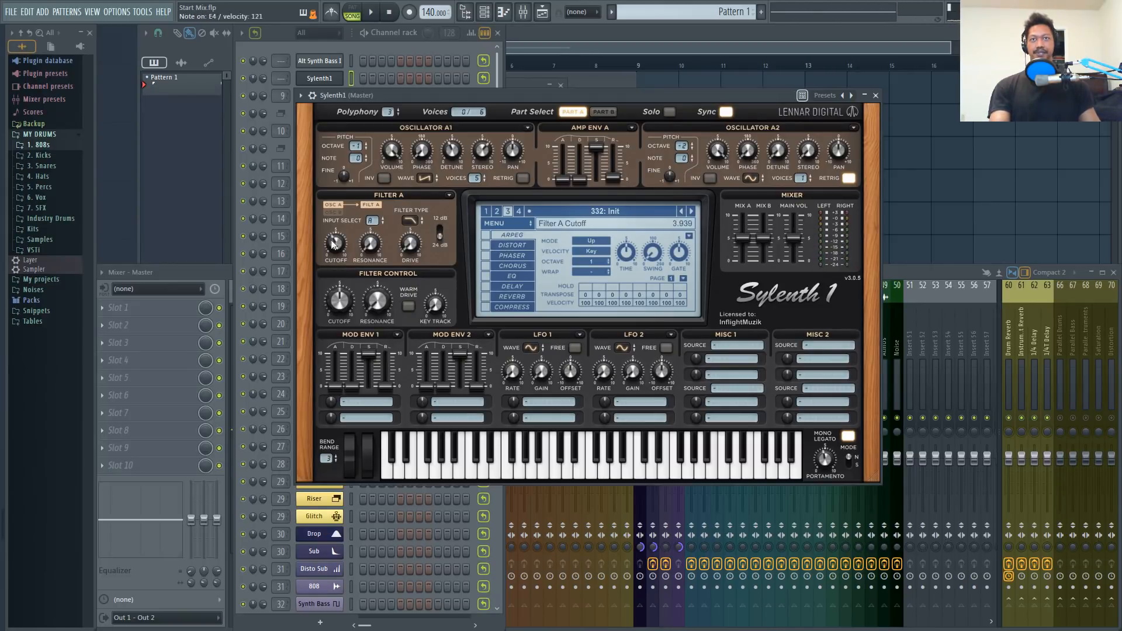
left_click_drag(335, 243, 335, 228)
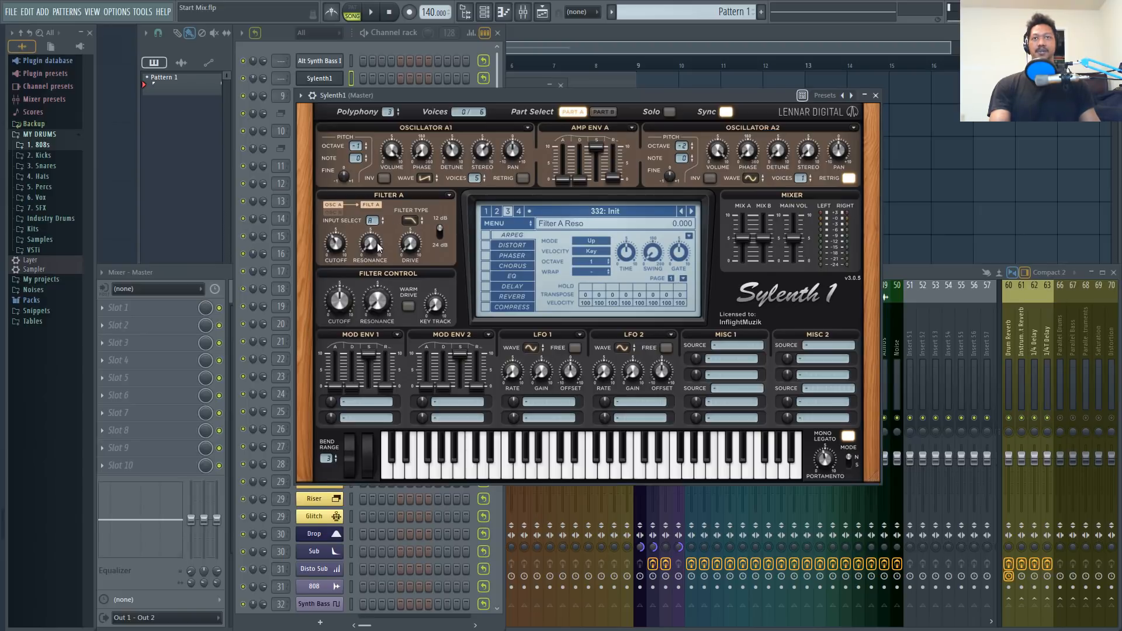
left_click_drag(371, 247, 367, 200)
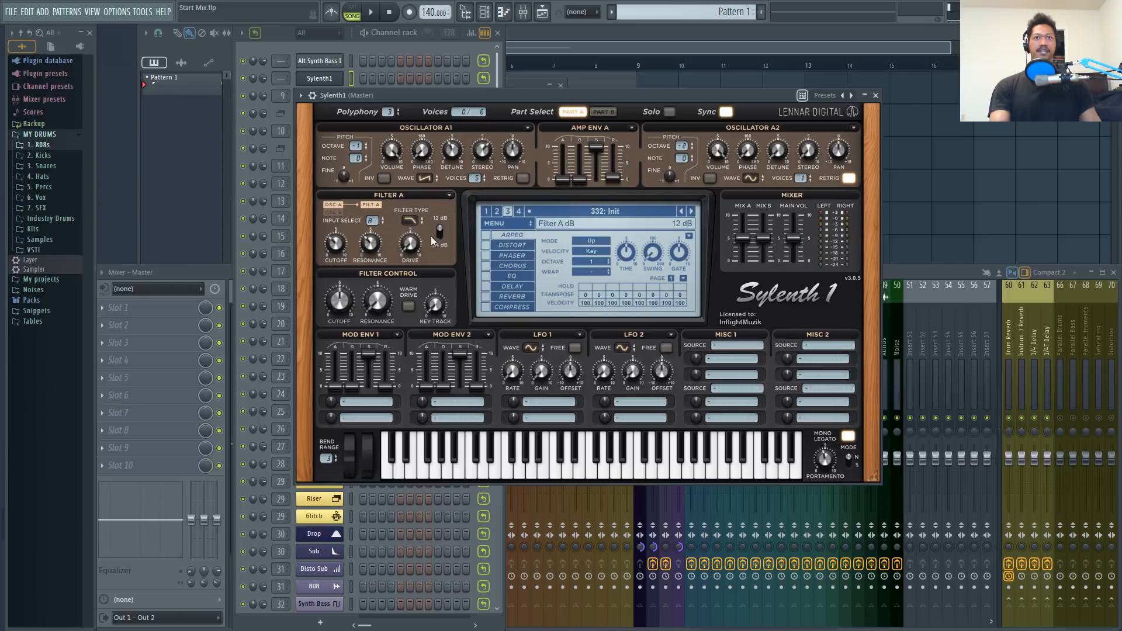
left_click_drag(413, 246, 412, 248)
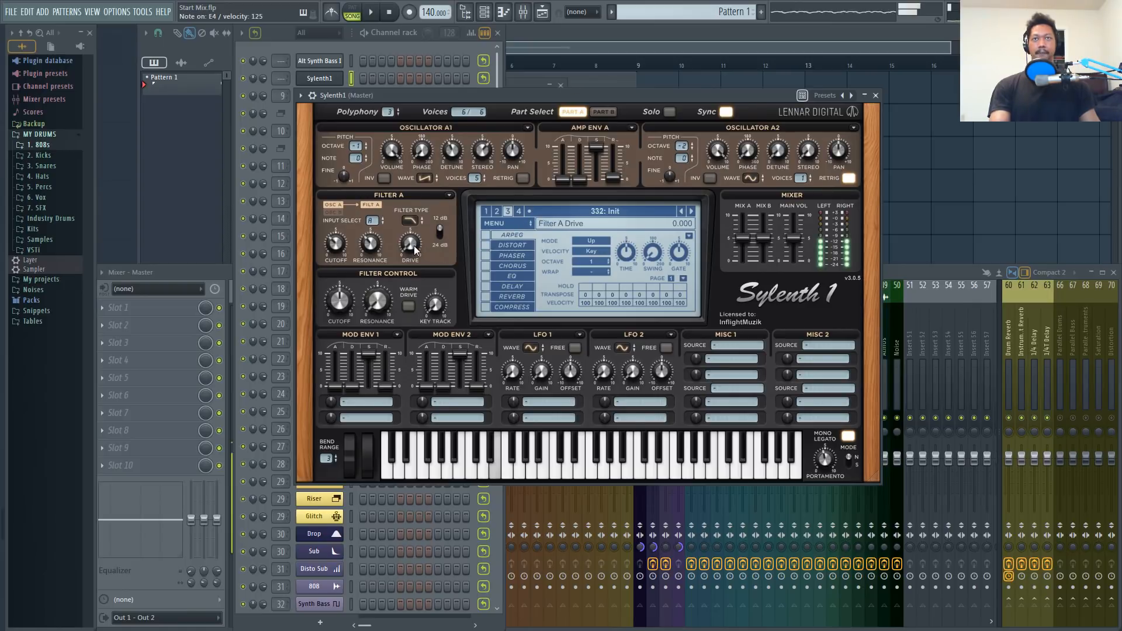
- Try different Filter A drive amounts, including about 6.5, while playing notes
left_click_drag(415, 251, 423, 41)
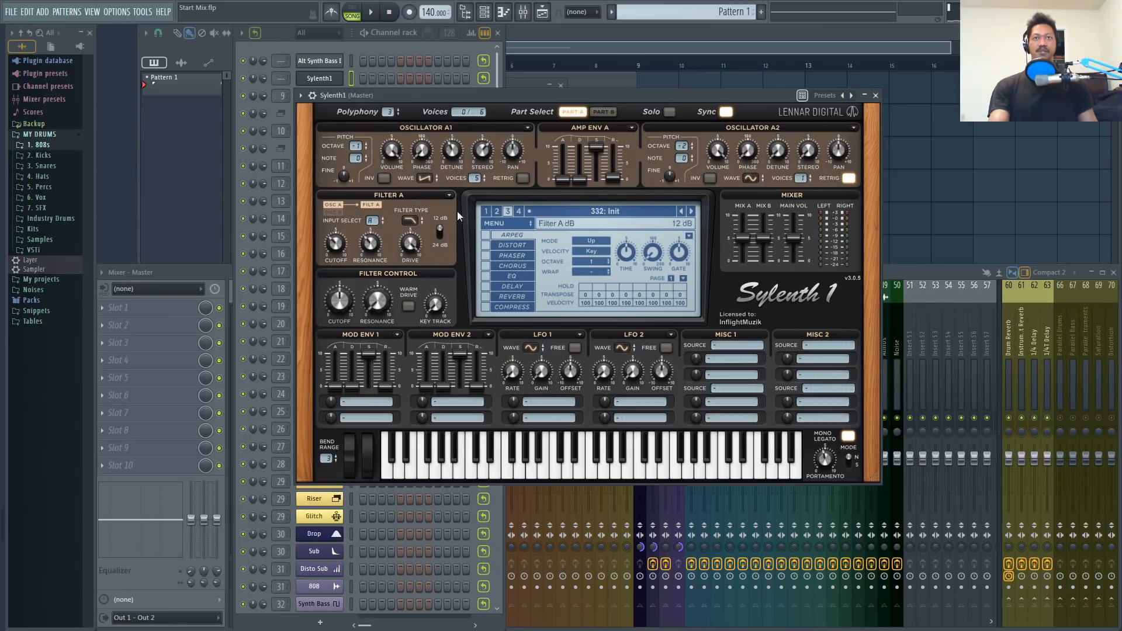
left_click_drag(418, 246, 418, 304)
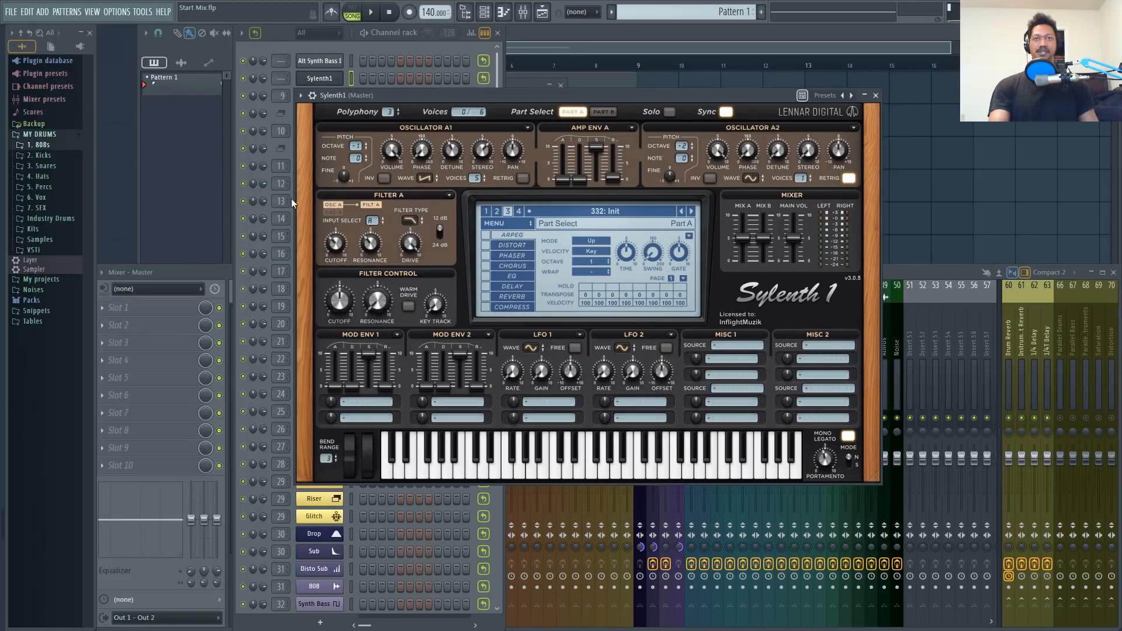
left_click_drag(405, 245, 409, 250)
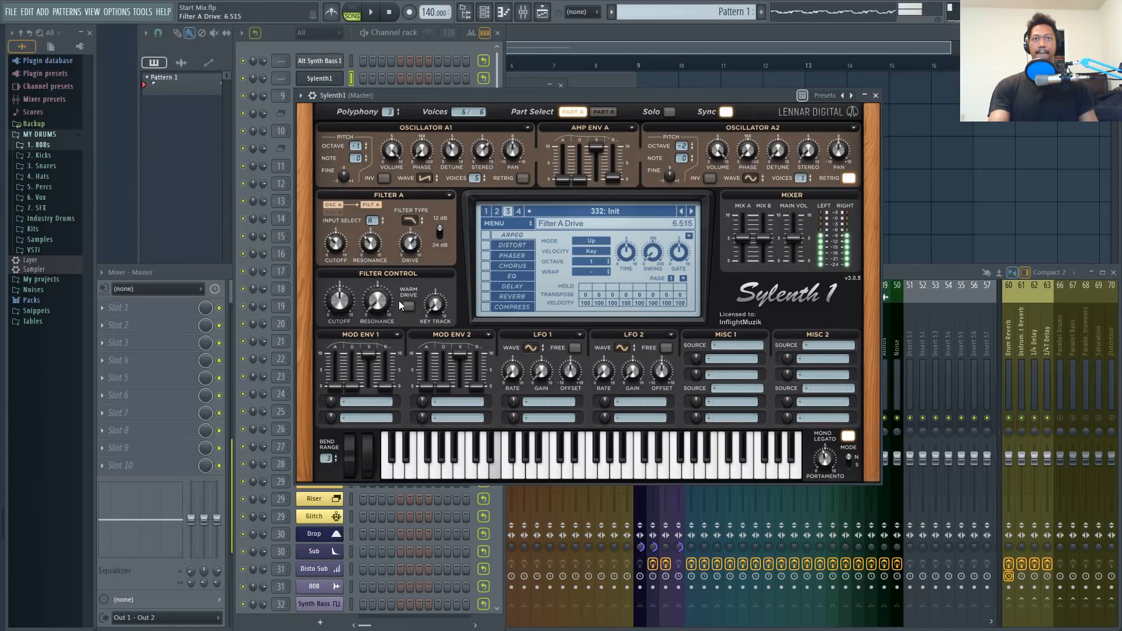
left_click_drag(399, 301, 405, 355)
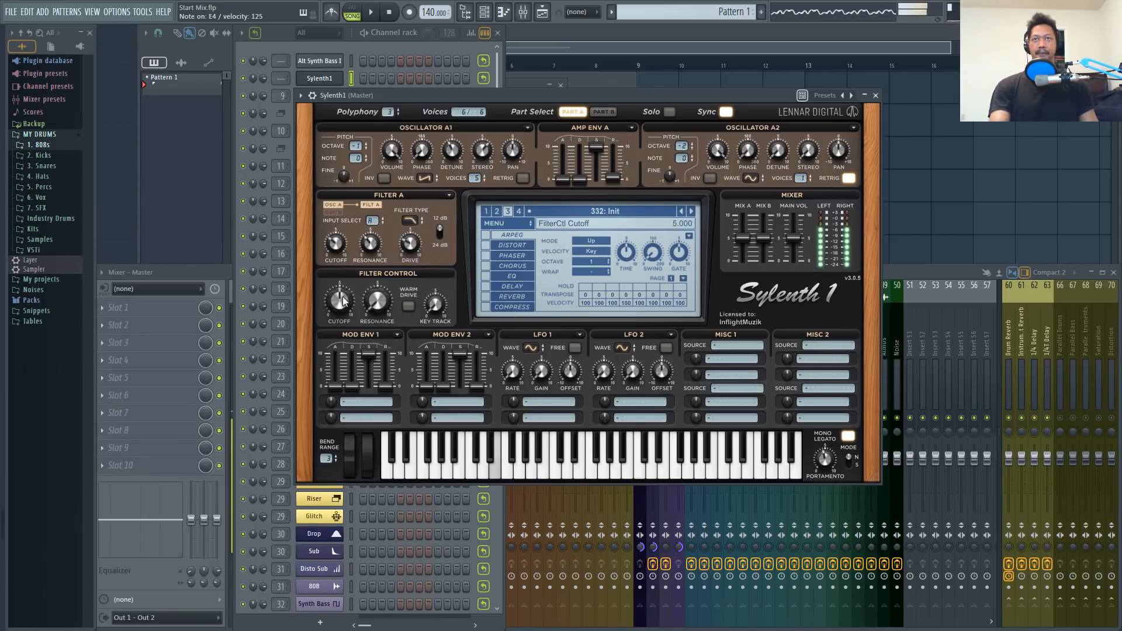
- Adjust the Filter Control cutoff and set the Filter A cutoff to about 3.85
left_click_drag(339, 301, 336, 325)
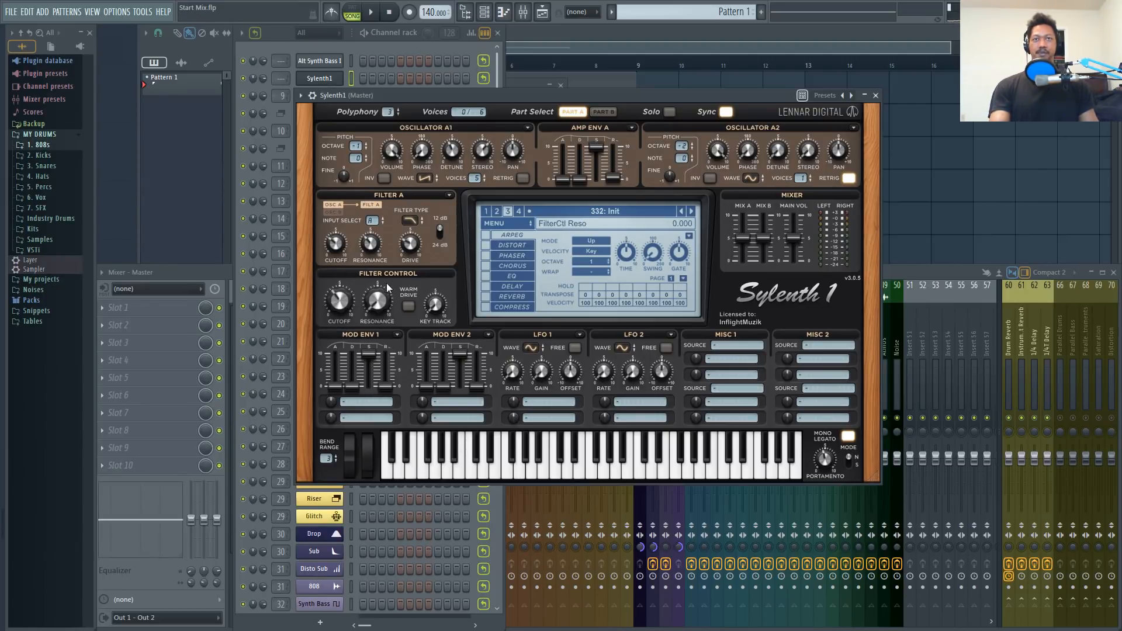
left_click_drag(334, 246, 338, 240)
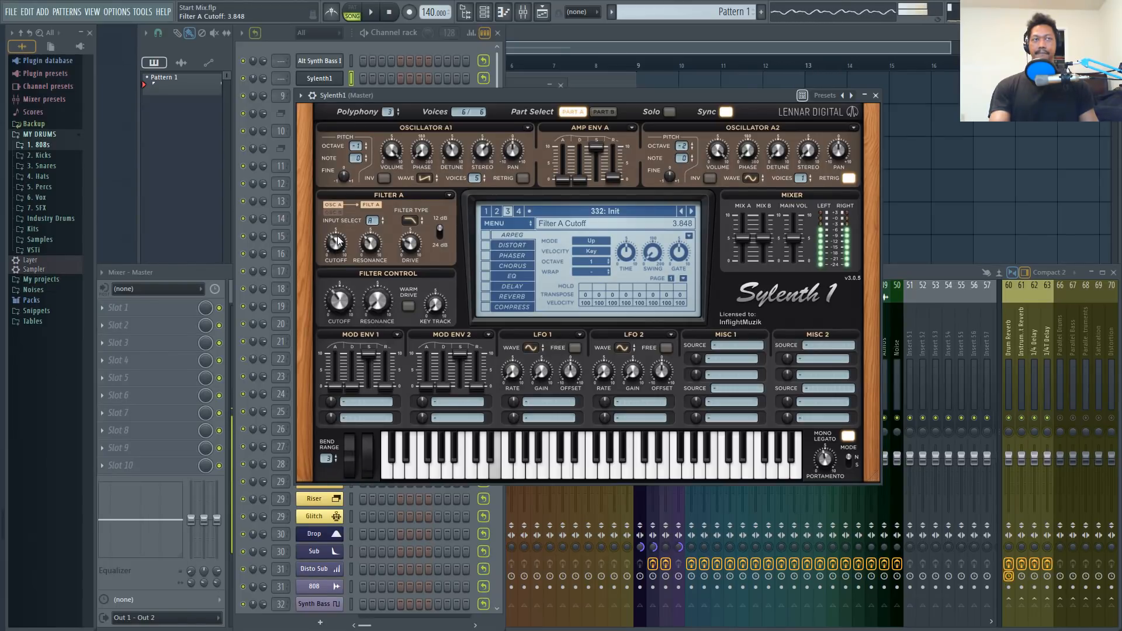
- Turn on Warm Drive, comparing it on and off, and adjust the Filter Control resonance and cutoff
left_click(408, 307)
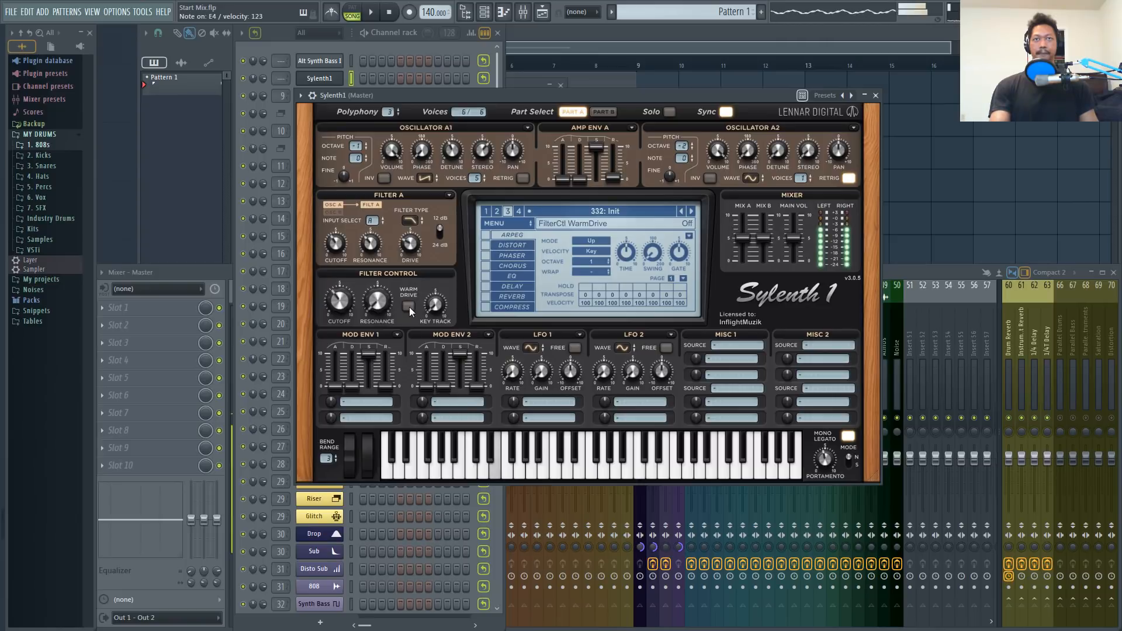
left_click(409, 307)
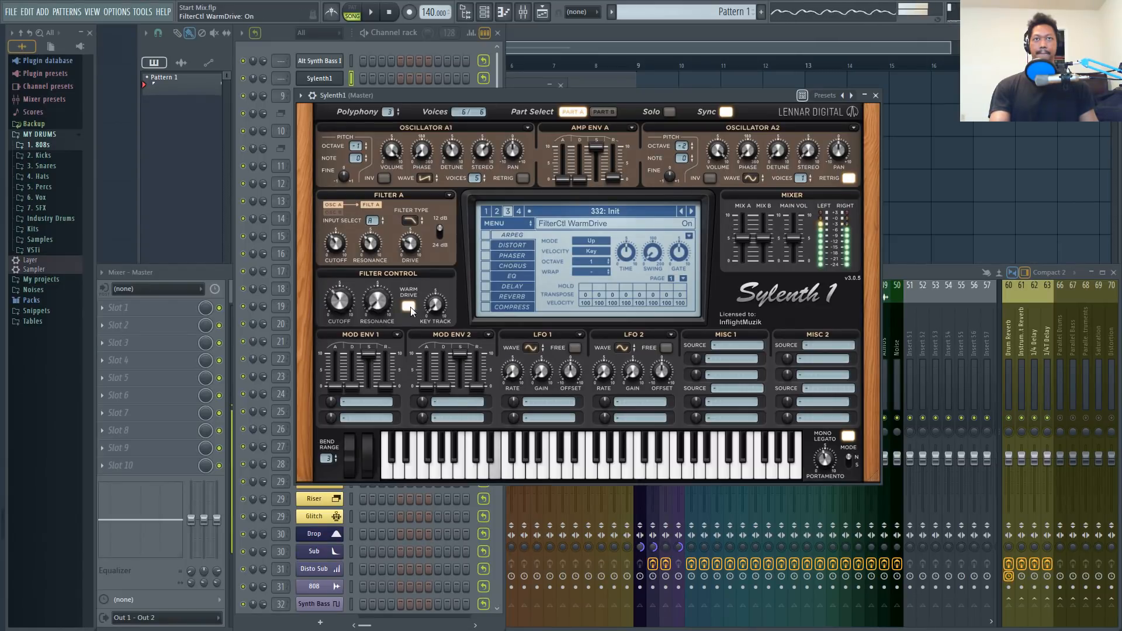
left_click(410, 307)
left_click(410, 307)
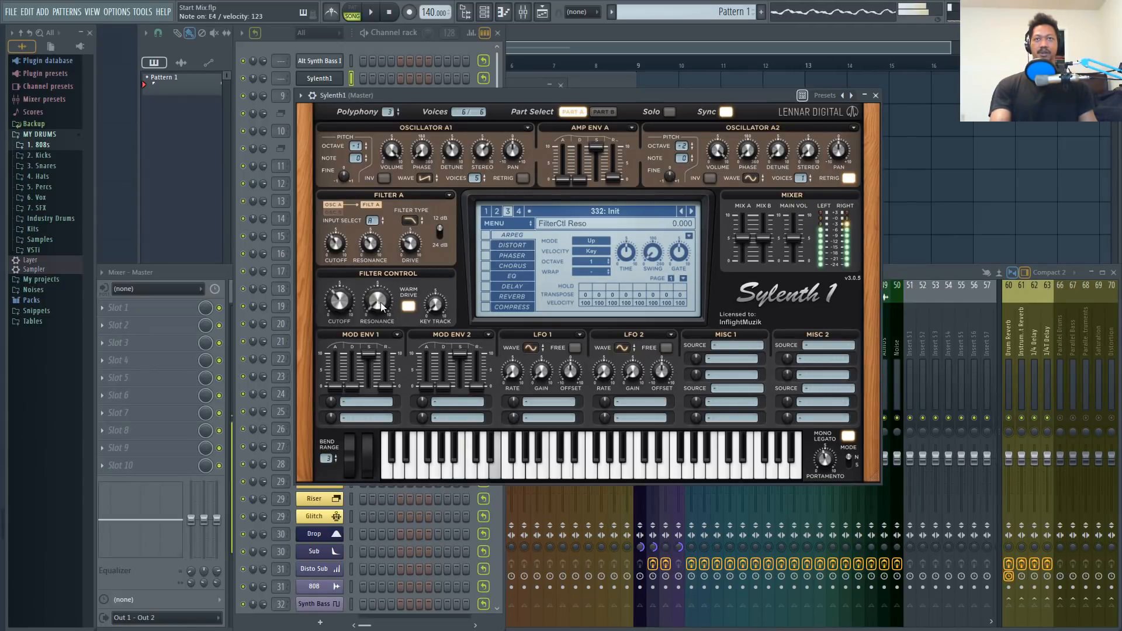
left_click_drag(380, 303, 374, 146)
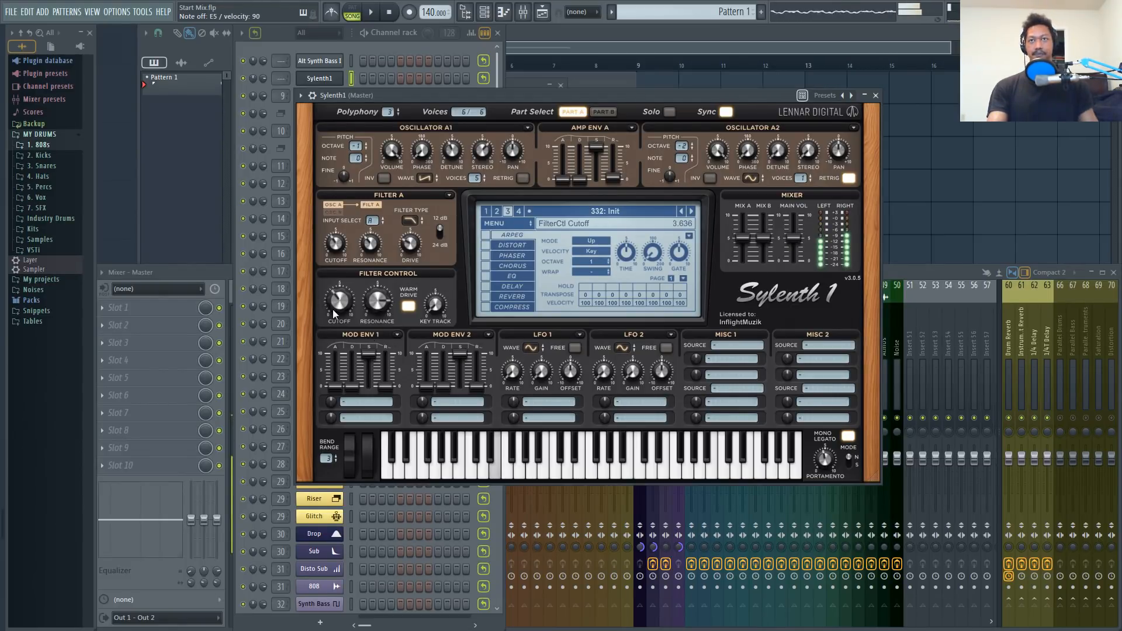
left_click_drag(335, 308, 334, 300)
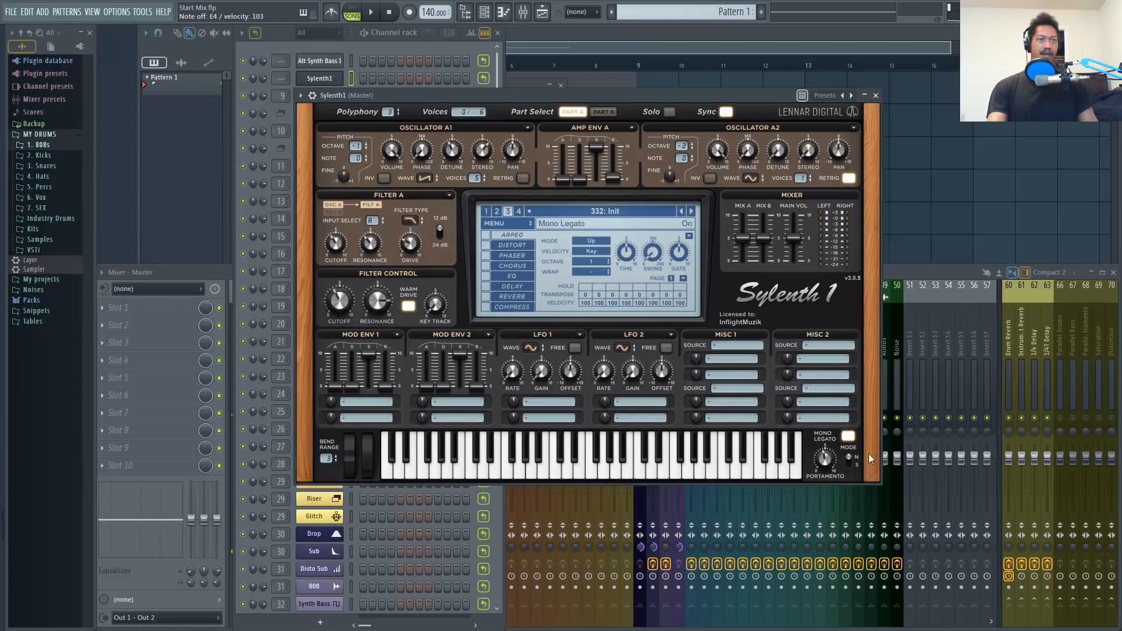
- Fine-tune the portamento time, the Filter A drive at about 2.7 and the main volume
left_click_drag(826, 458, 824, 455)
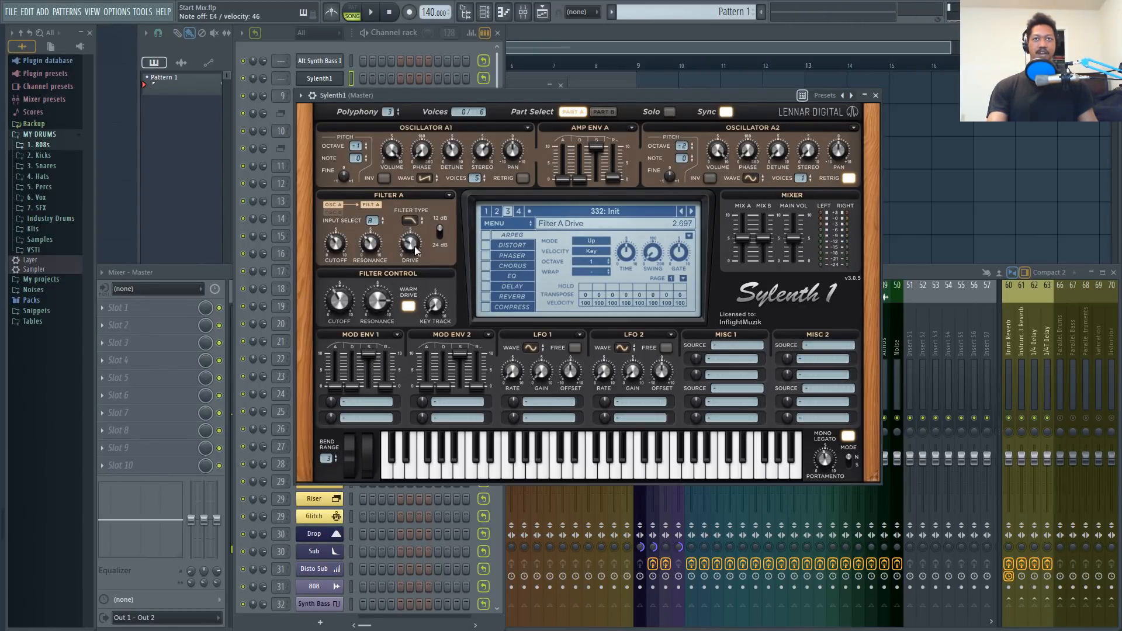
scroll(412, 246, "up", 1)
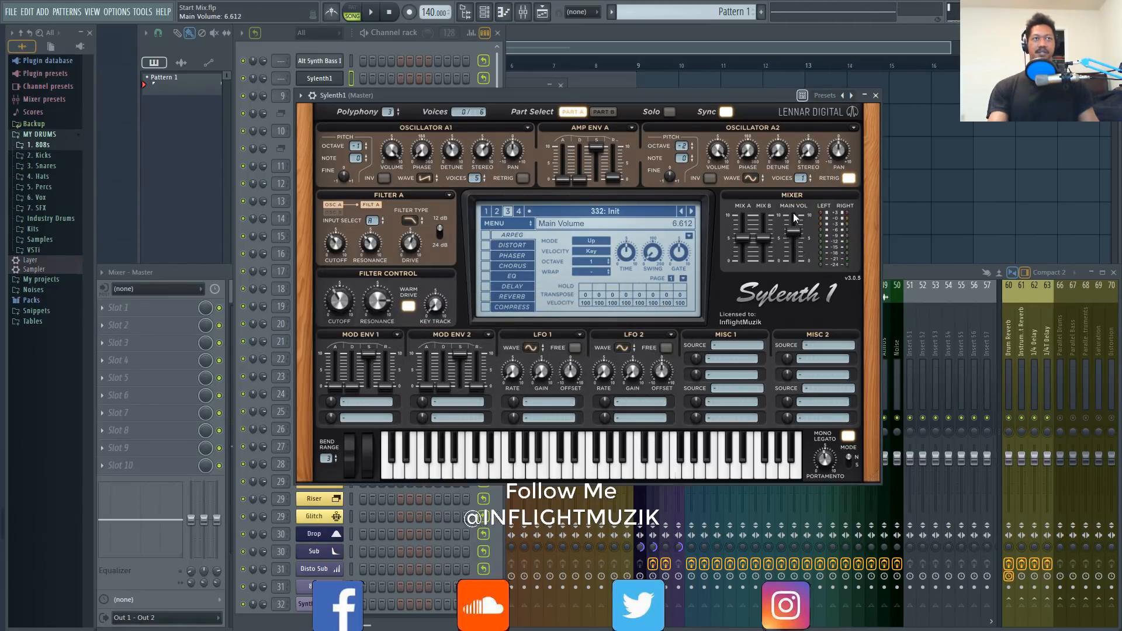
mouse_move(794, 212)
left_mouse_down()
mouse_move(797, 202)
mouse_move(803, 214)
left_mouse_up()
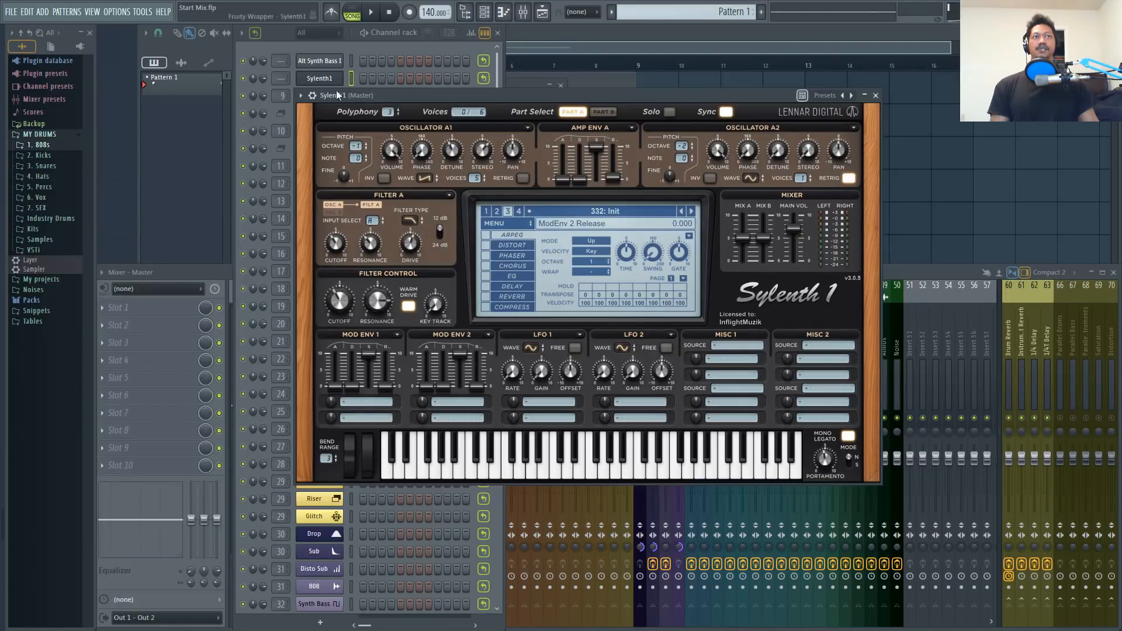
- Compare Oscillator A2 with Invert on and off, leaving Invert on
left_click_drag(638, 92, 640, 76)
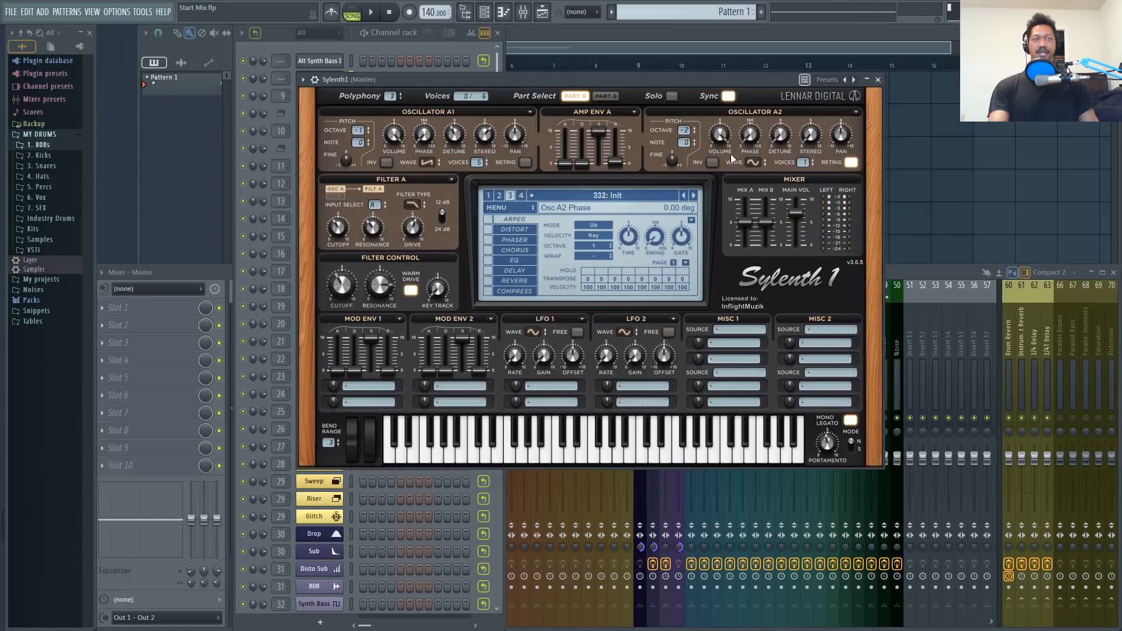
left_click(714, 162)
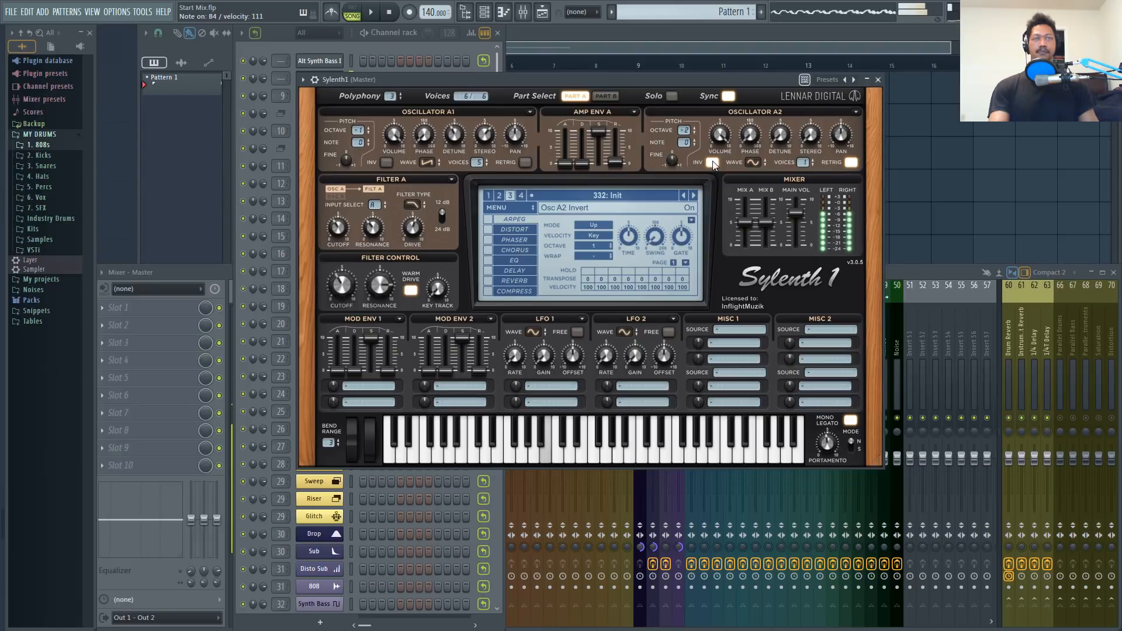
left_click(713, 162)
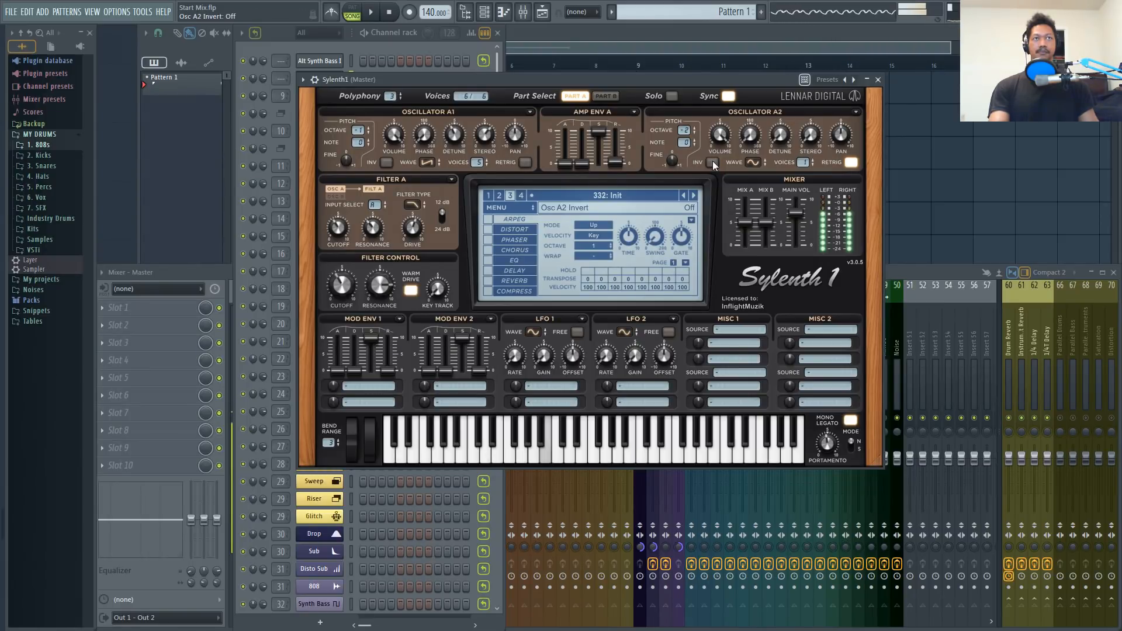
left_click(713, 162)
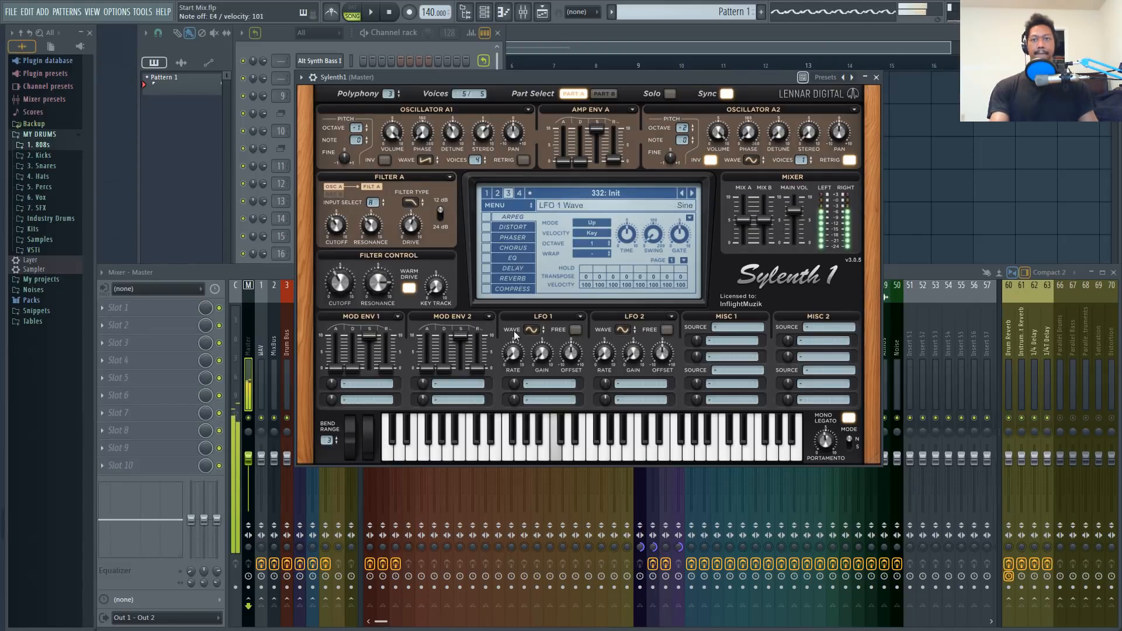
- Try a different stereo separation on the Master mixer track, reset it to default and return to Sylenth1
left_click(248, 545)
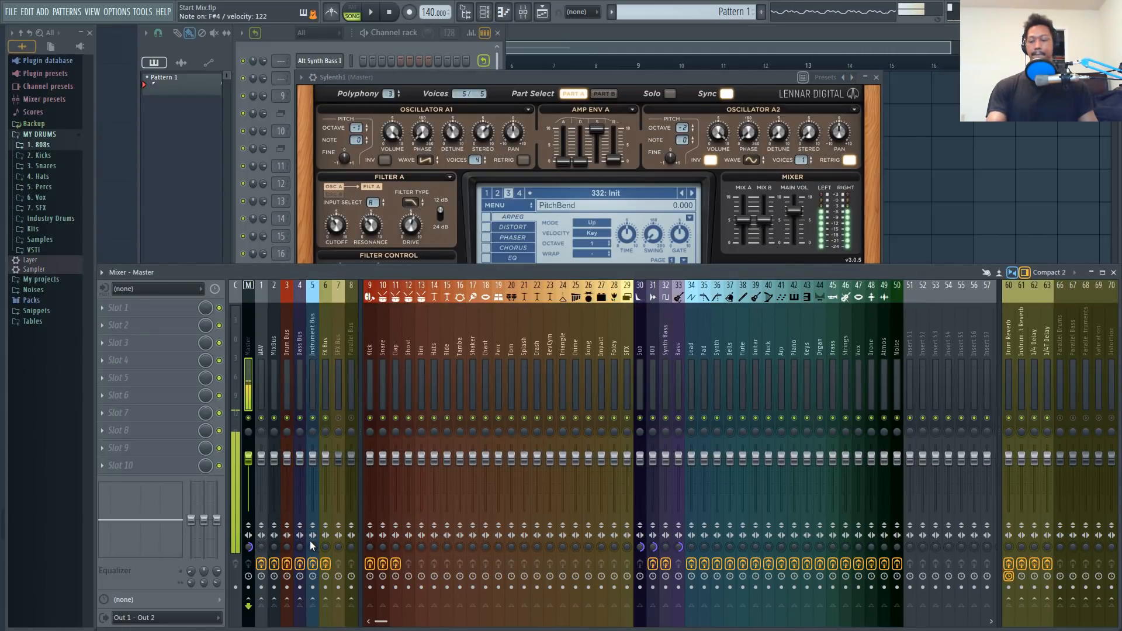
right_click(251, 548)
left_click(322, 155)
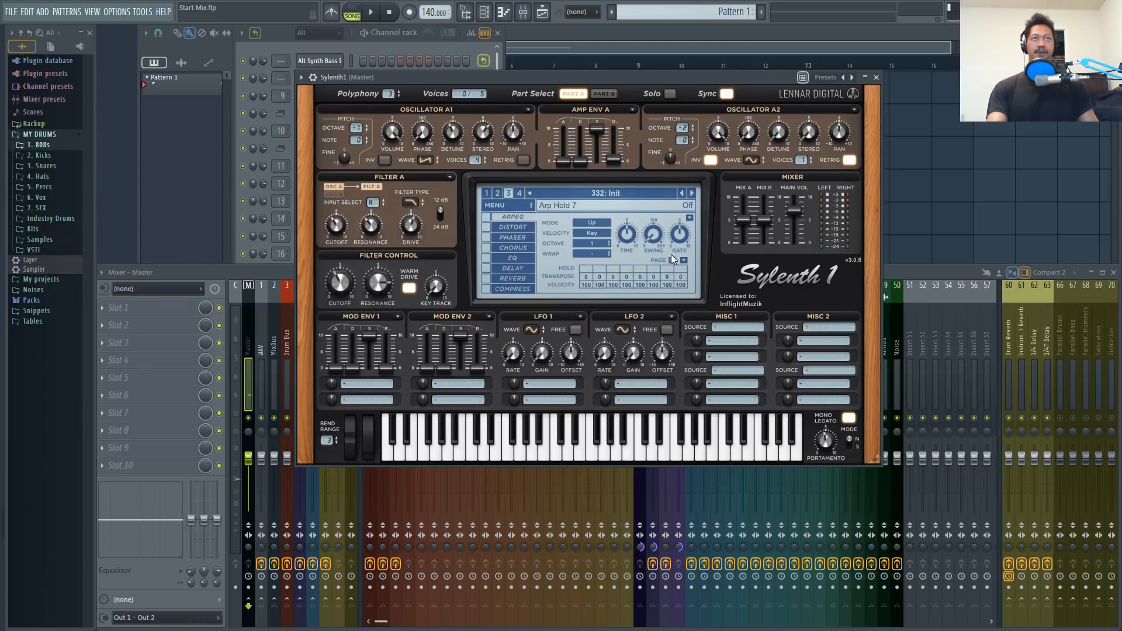
- Copy Oscillator A1's settings from Part A and paste them into Oscillator B1 in Part B
left_click(602, 93)
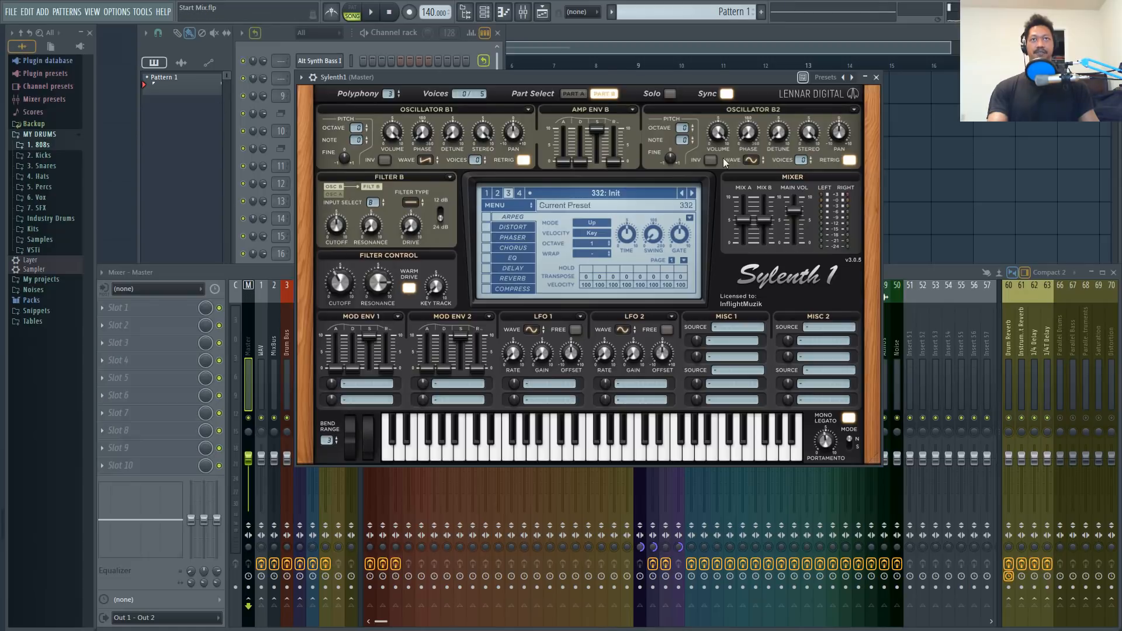
left_click(356, 132)
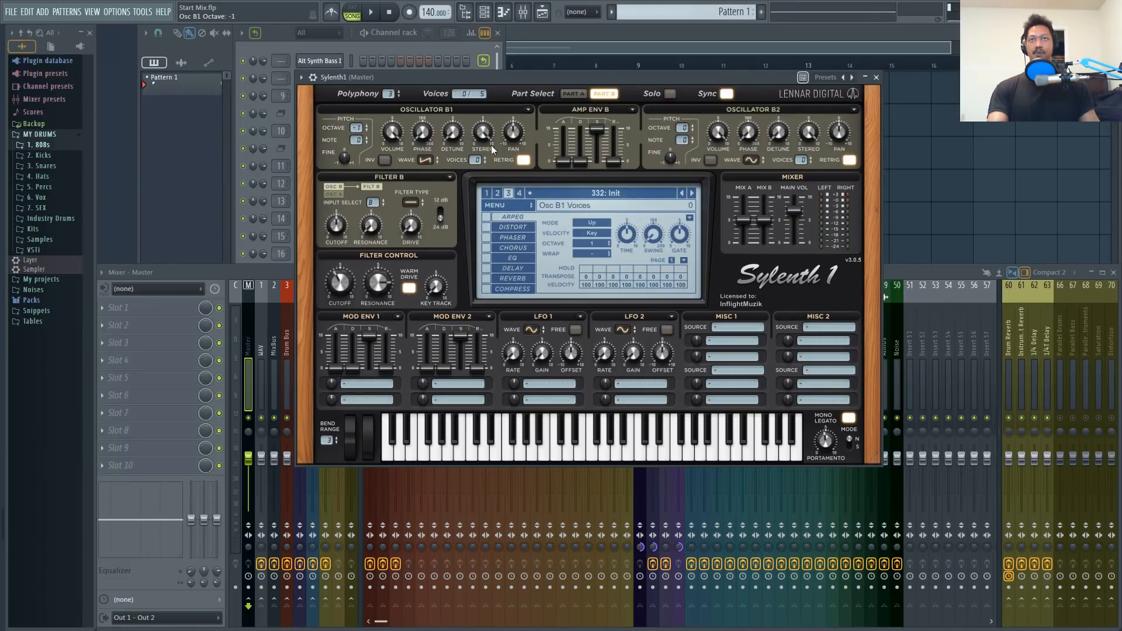
left_click(572, 93)
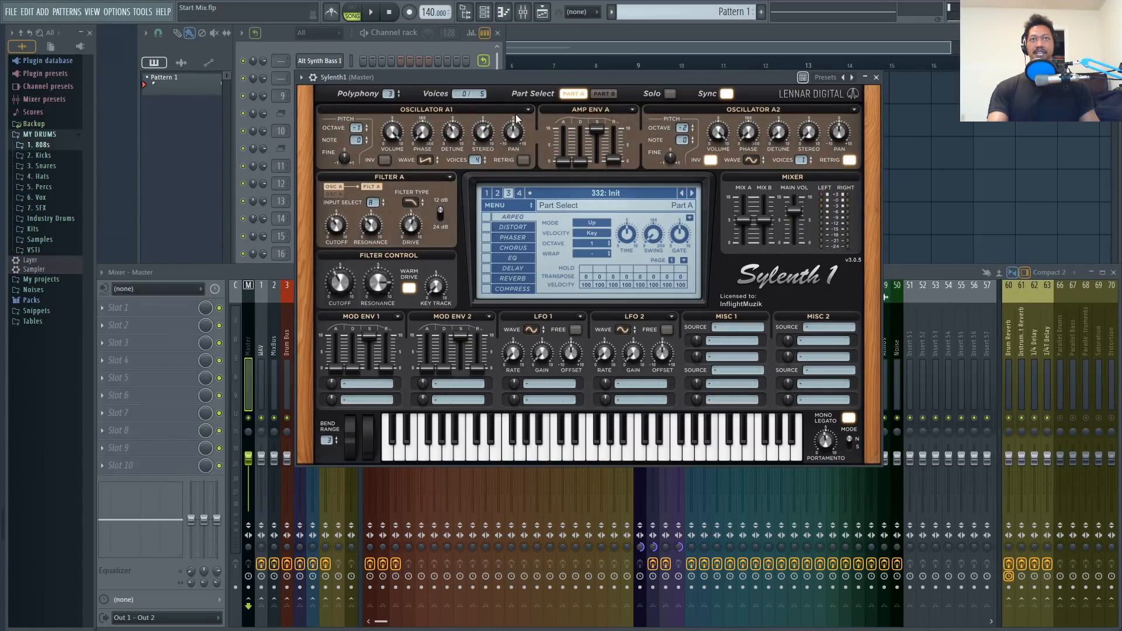
left_click(526, 111)
left_click(574, 118)
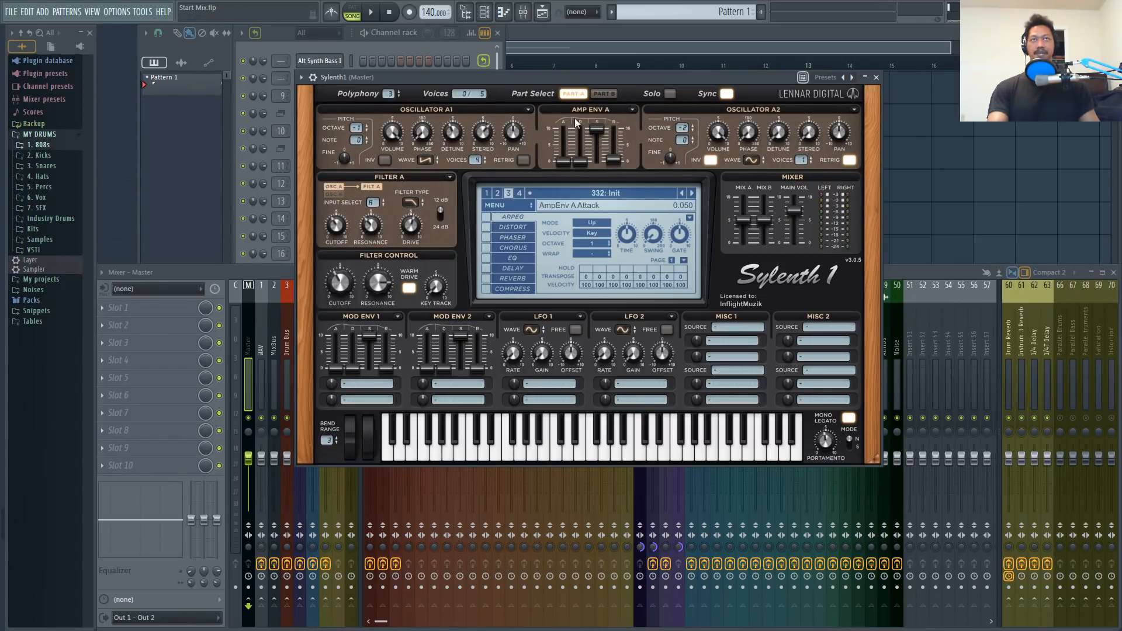
left_click(609, 96)
left_click(528, 109)
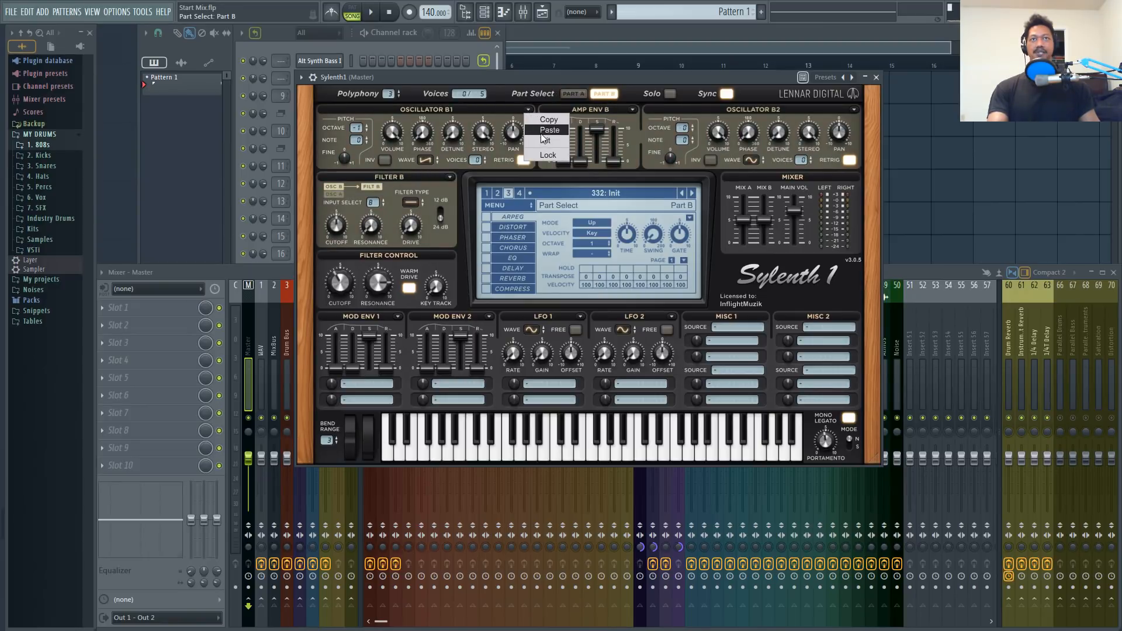
left_click(543, 134)
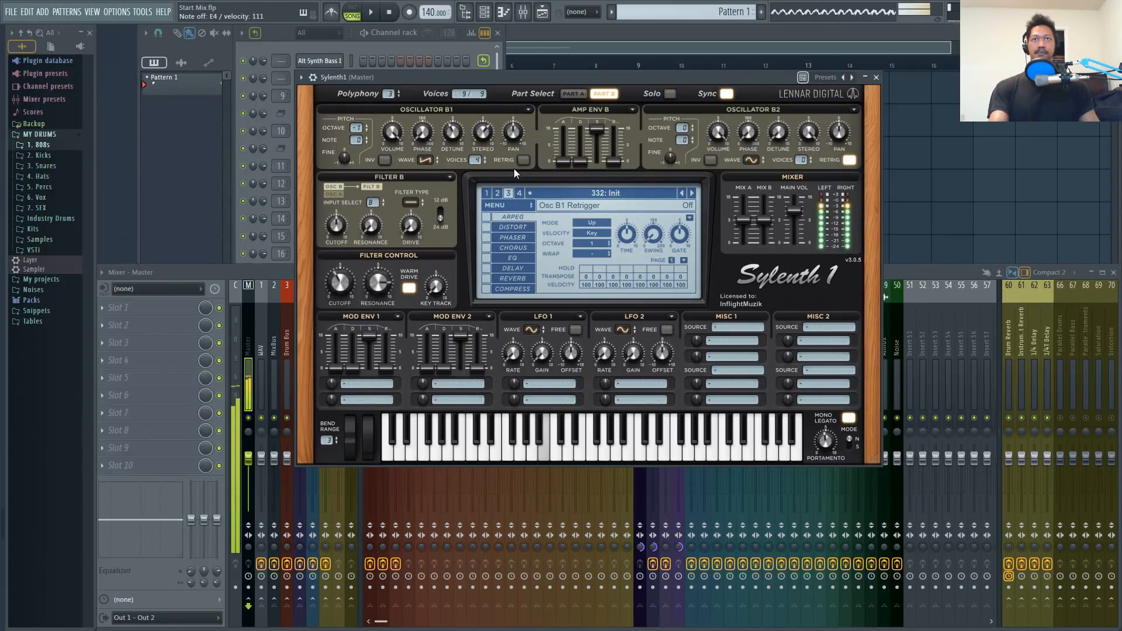
- Set the Filter B type to Lowpass and make the Filter A and Filter B inputs take both parts
left_click(411, 201)
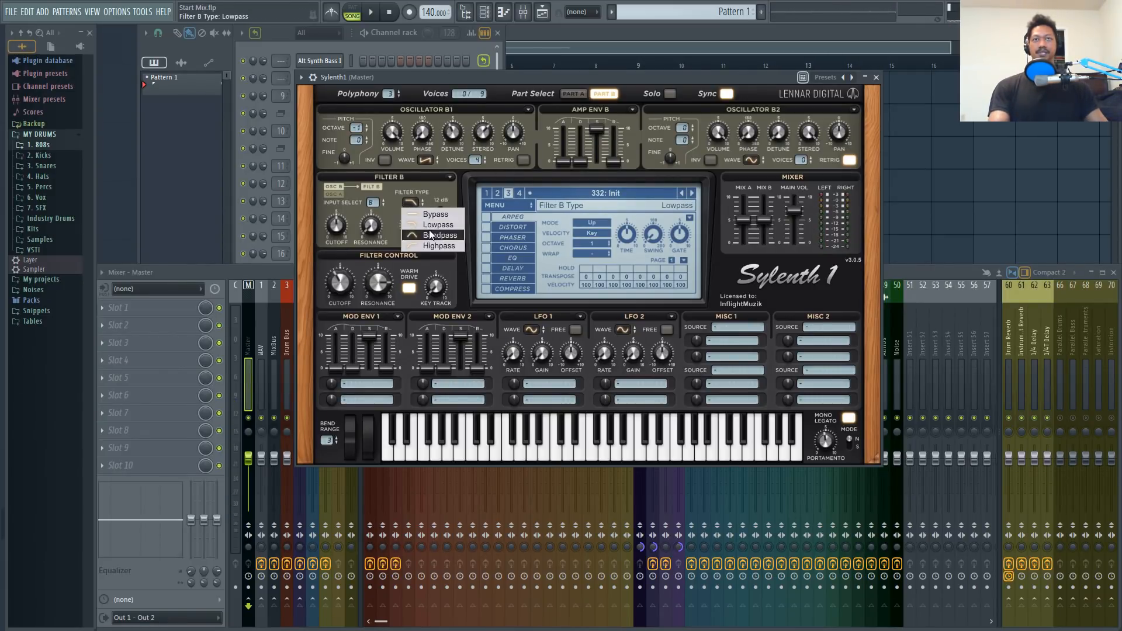
left_click(434, 225)
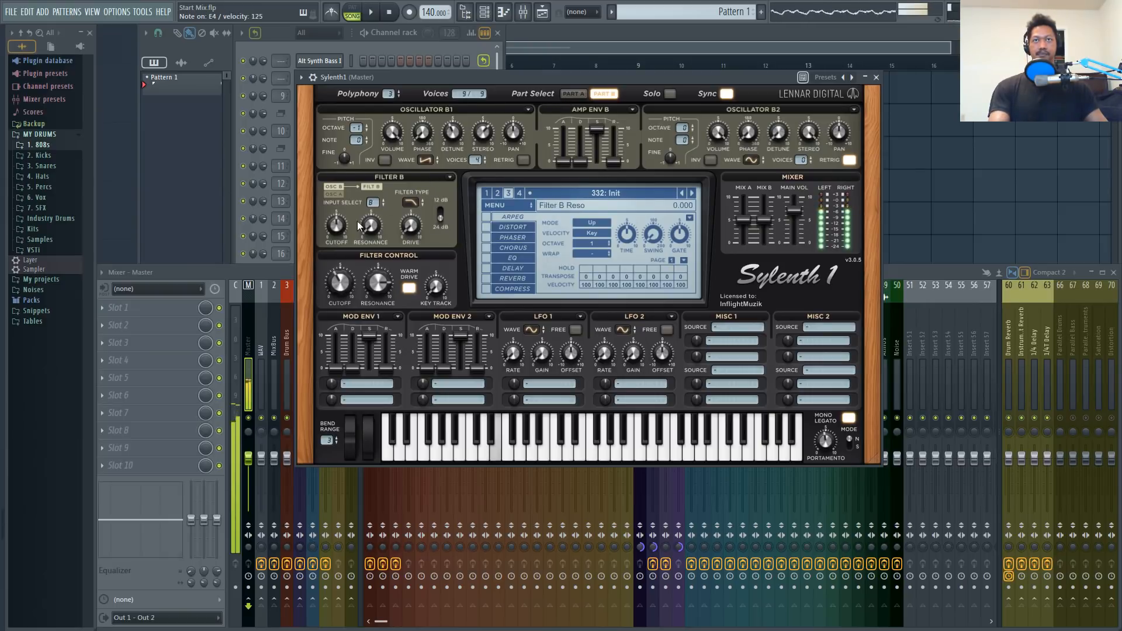
left_click(571, 95)
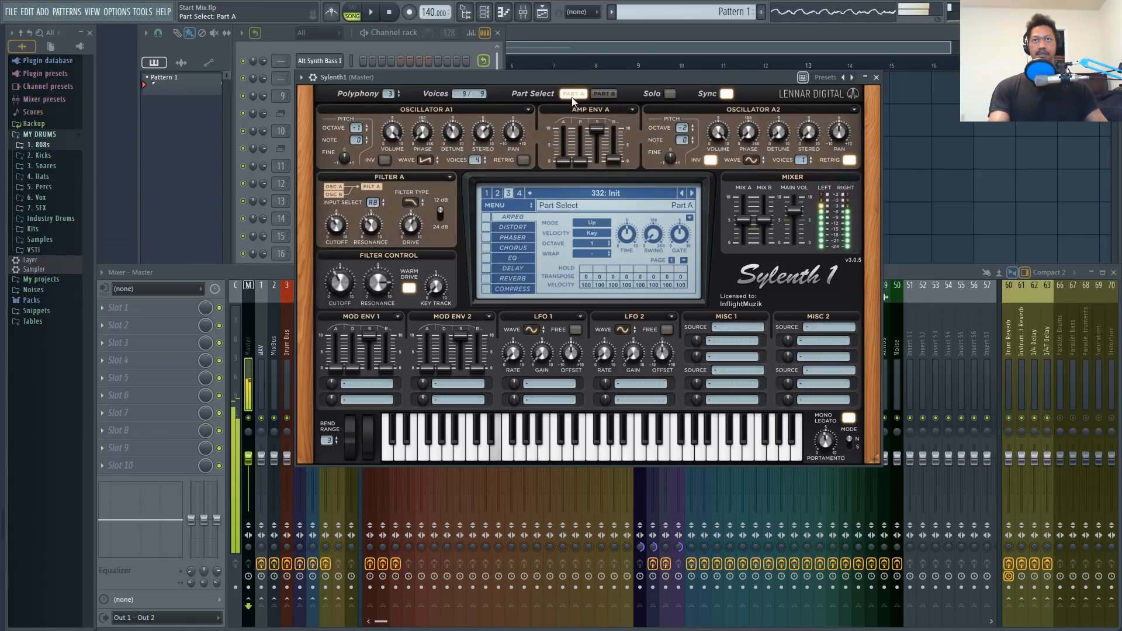
left_click(601, 95)
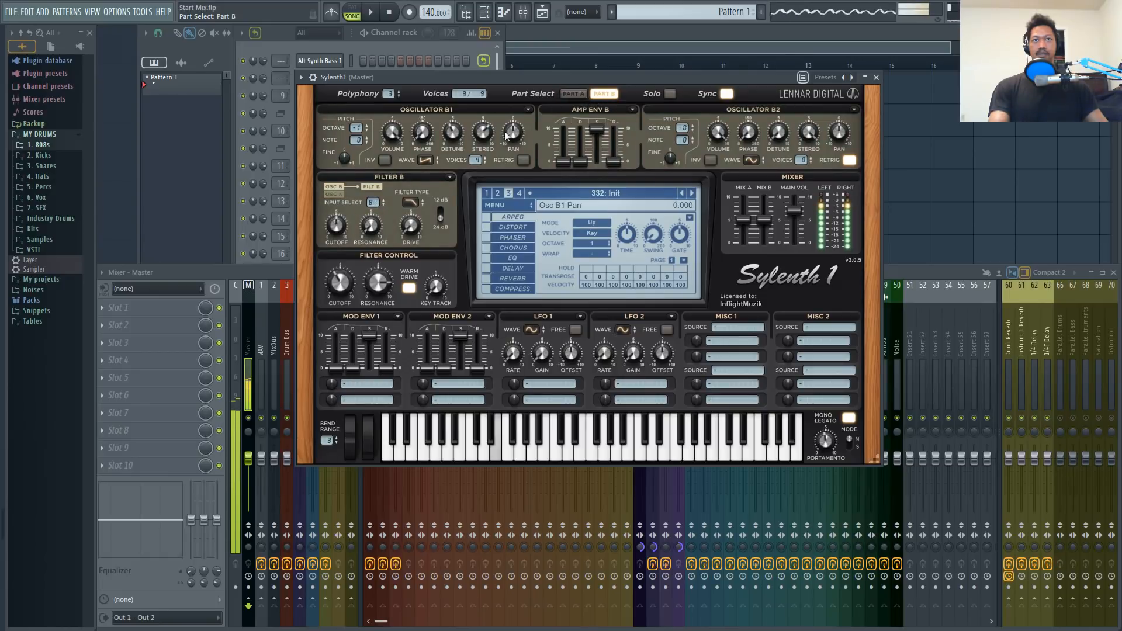
left_click(383, 199)
left_click(396, 225)
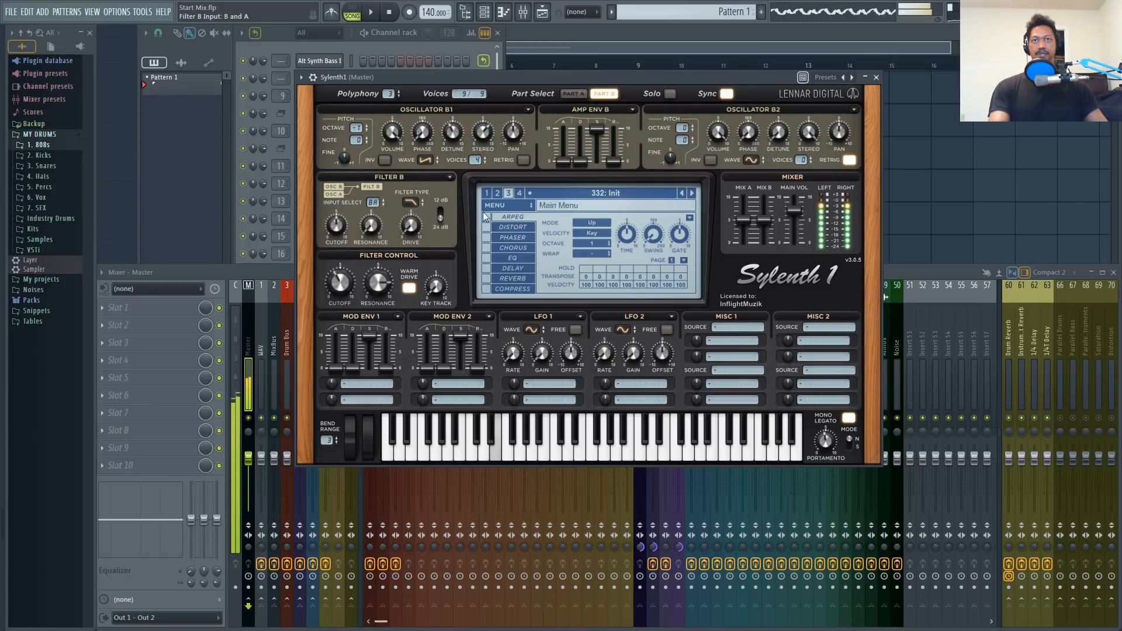
- Set the Filter B drive to about 2.73 and fine-tune the Filter B cutoff
left_click_drag(411, 225, 408, 176)
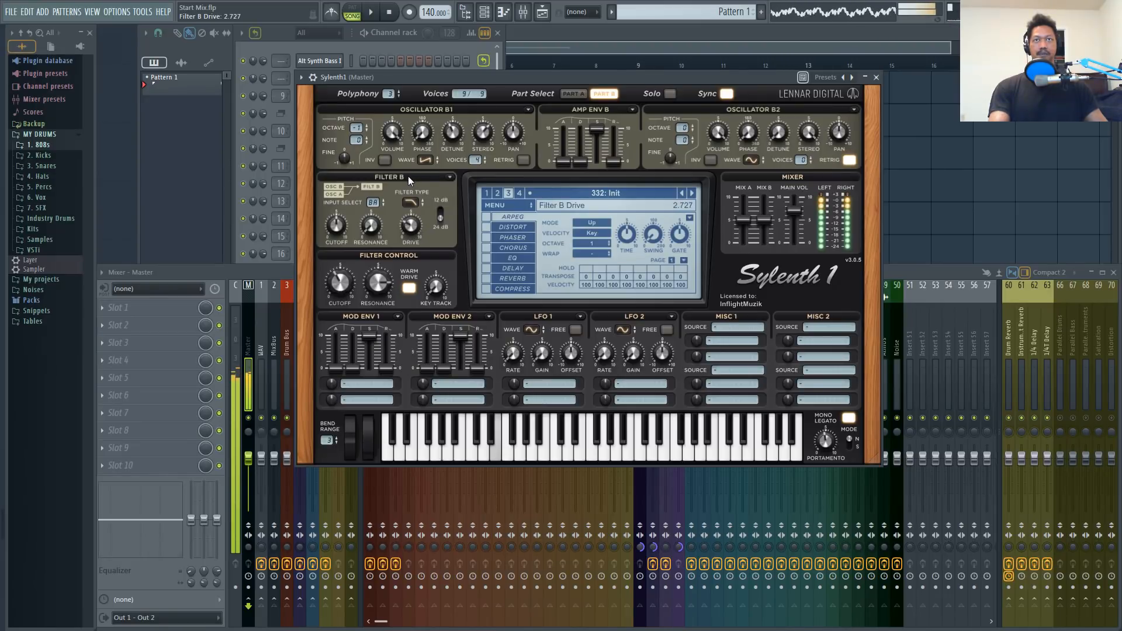
left_click_drag(340, 223, 338, 244)
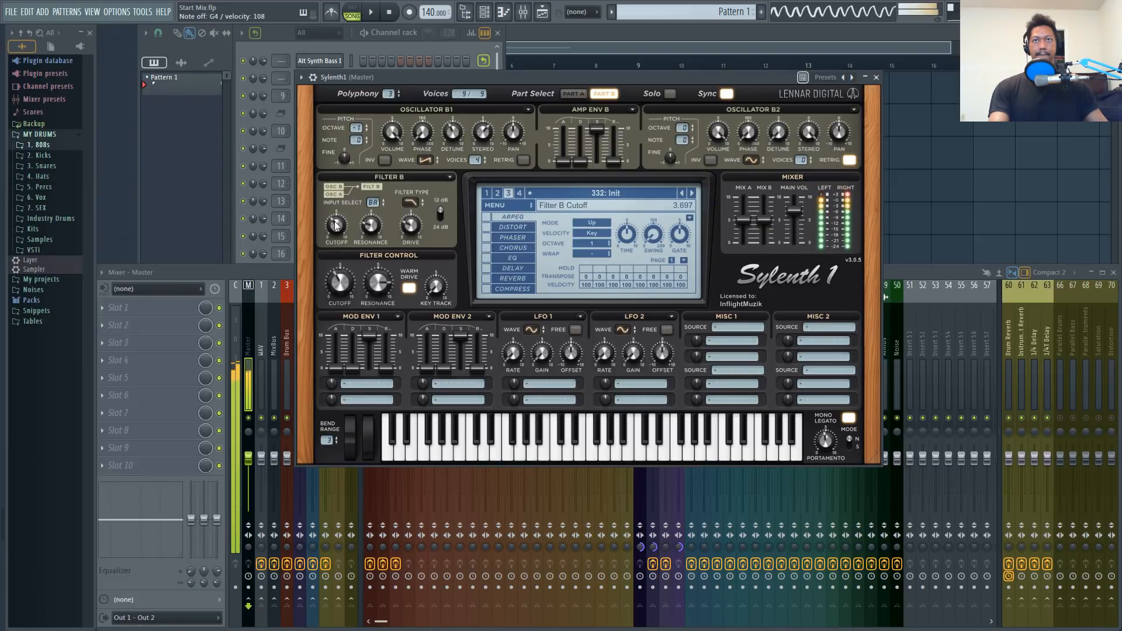
scroll(337, 225, "up", 1)
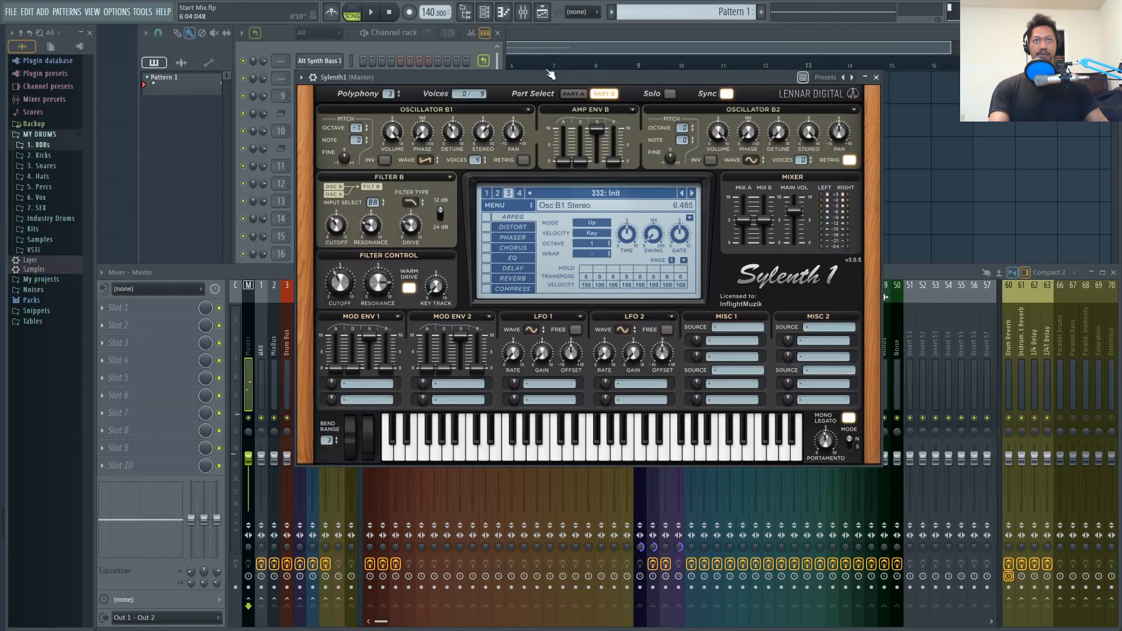
- Check the filter input selection in Part A and return to Part B
left_click(573, 93)
left_click(371, 202)
left_click(604, 94)
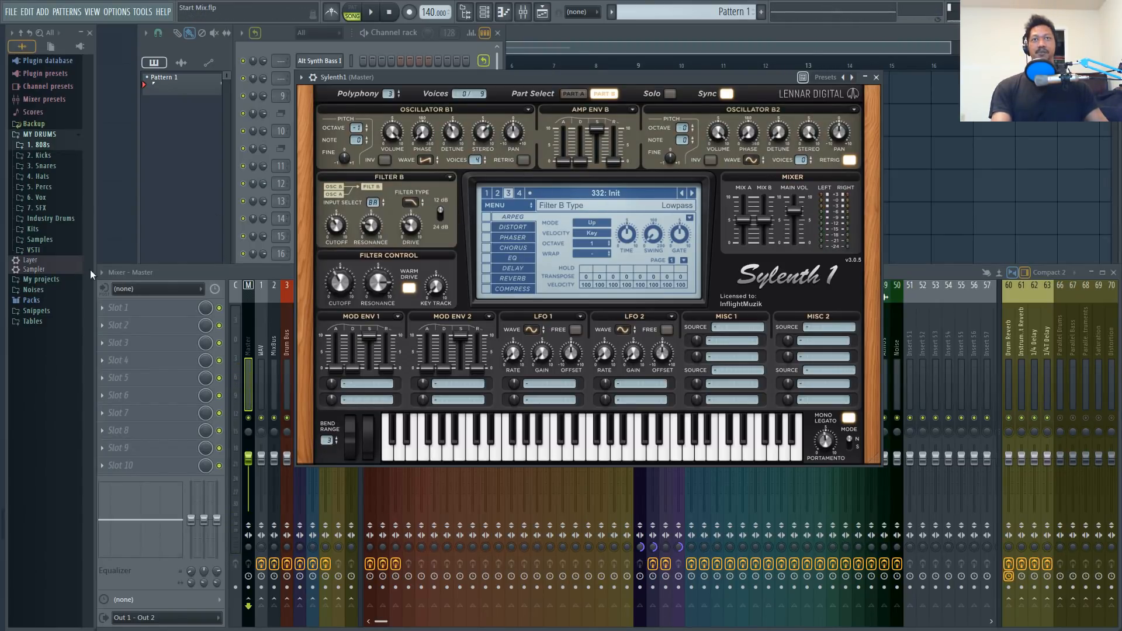
- Open the Amp Env A options in Part A and compare the amplitude envelopes of Parts A and B
left_click(573, 94)
left_click(631, 111)
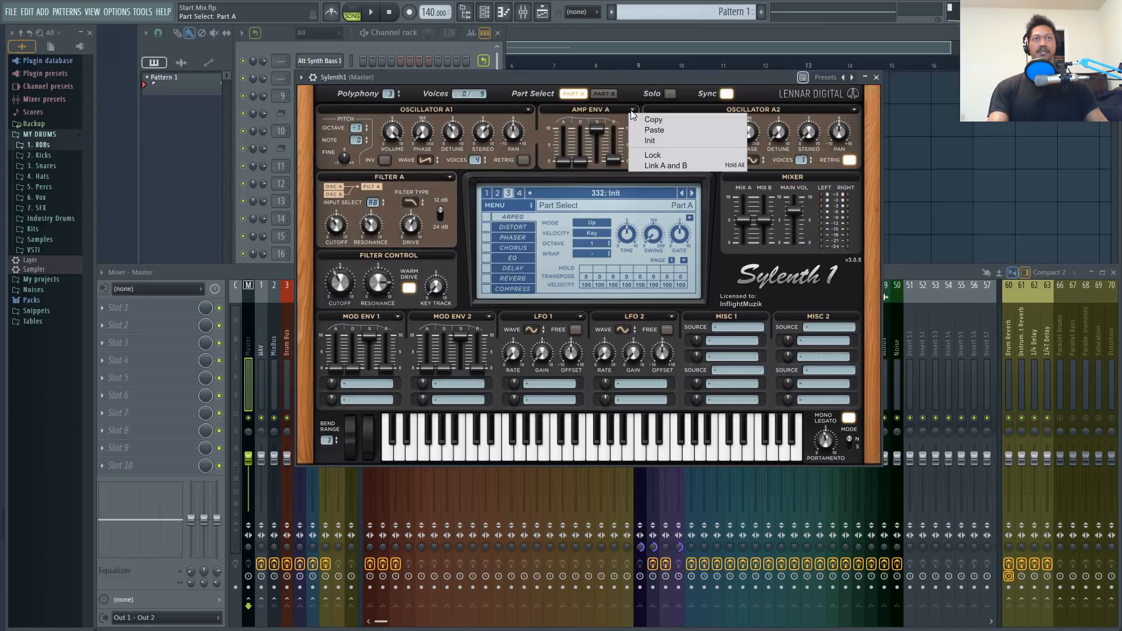
left_click(649, 131)
left_click(603, 93)
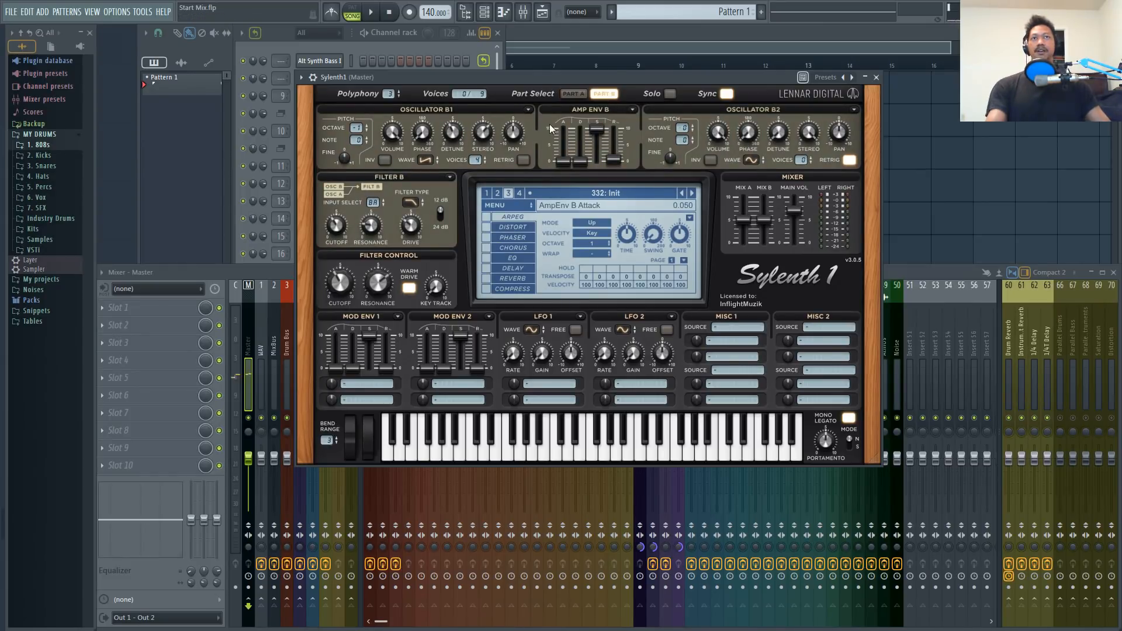
left_click(573, 95)
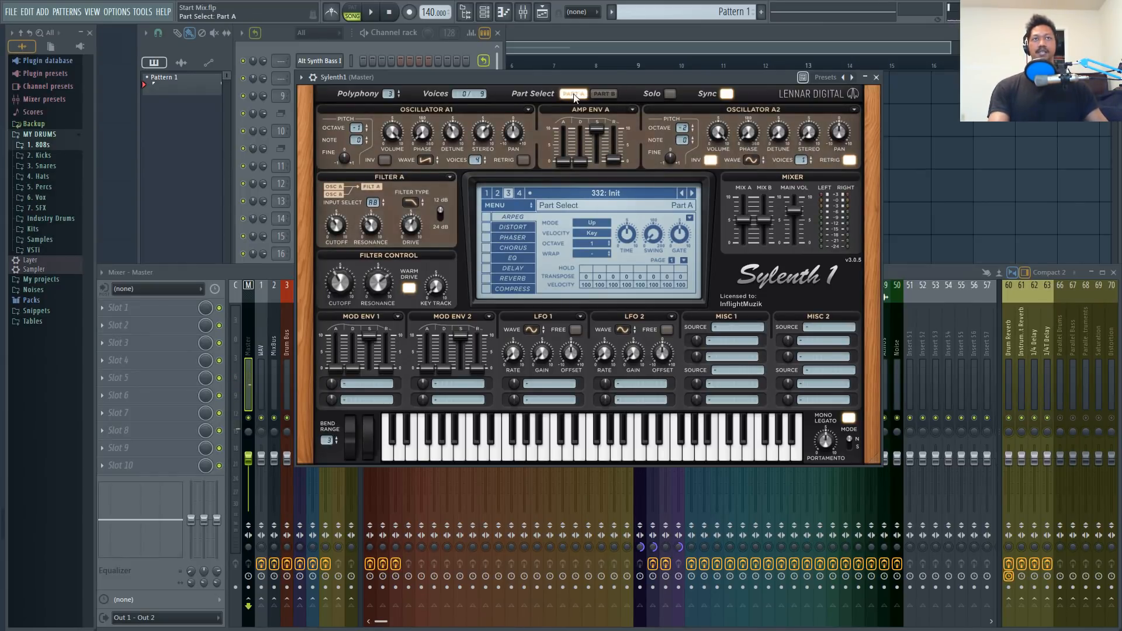
left_click(602, 94)
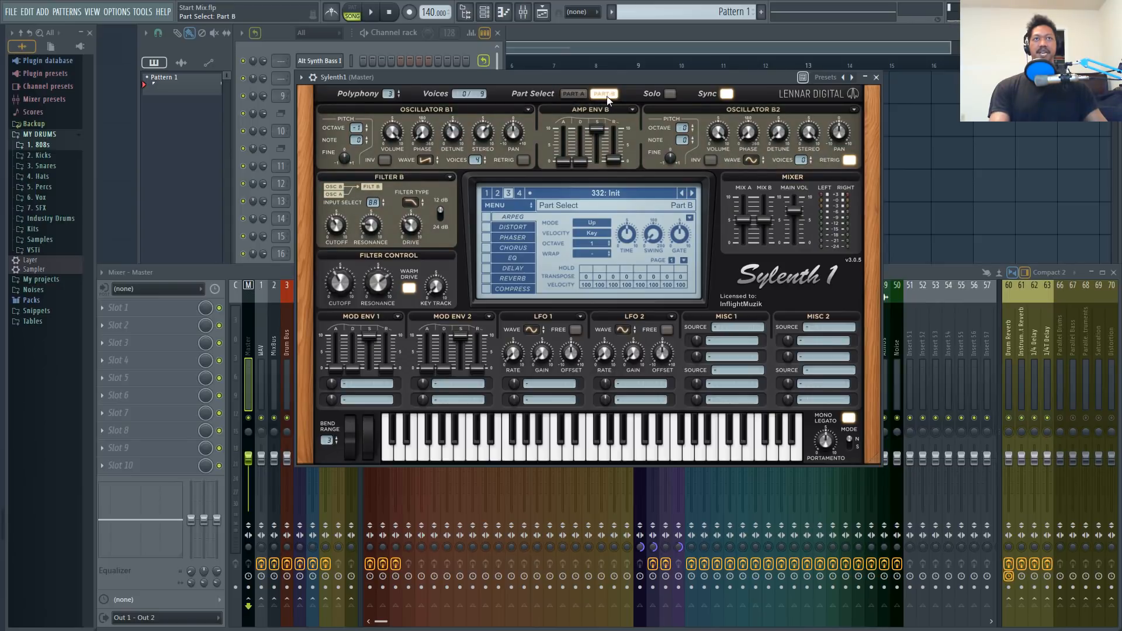
- Pan Oscillator A1 left to about -2.36 and Oscillator B1 slightly right, returning to Part A
left_click(574, 94)
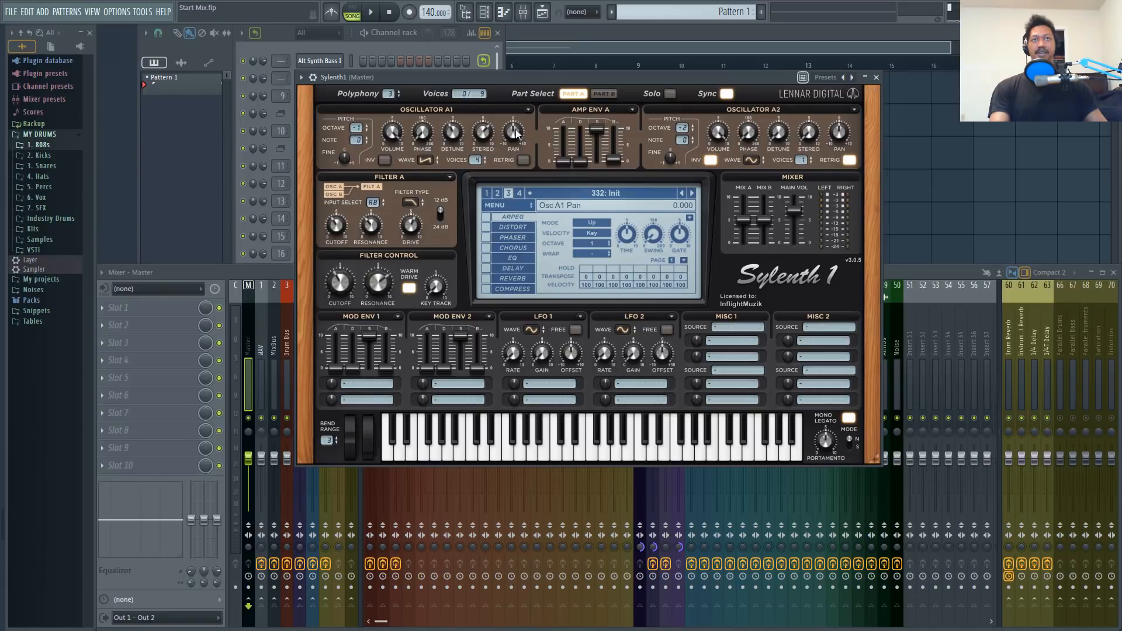
left_click_drag(517, 133, 513, 141)
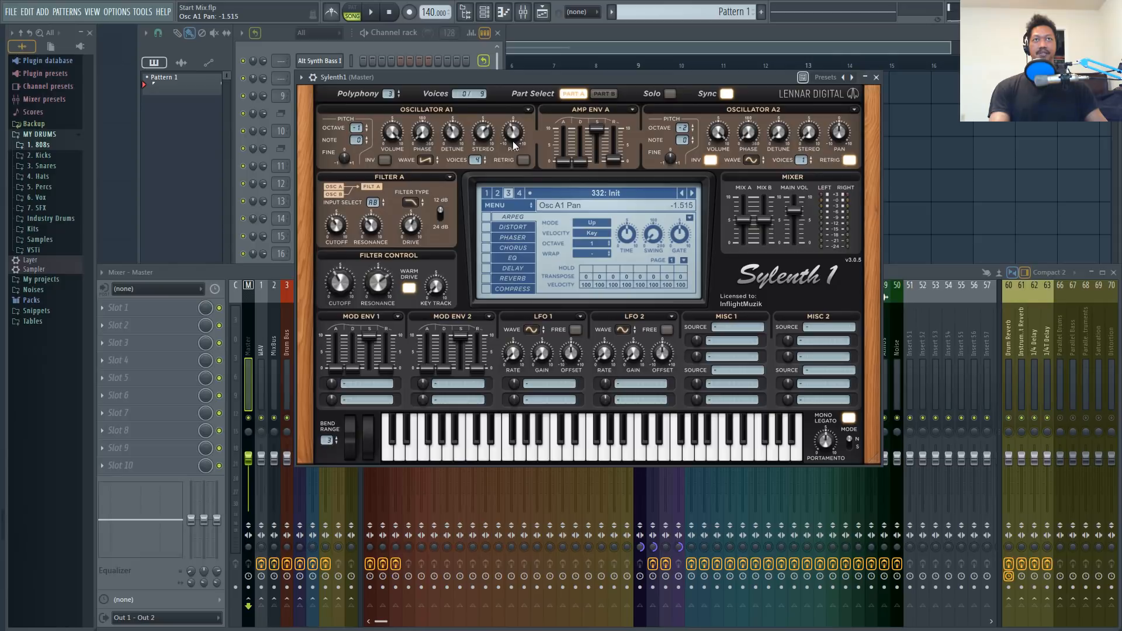
left_click(605, 94)
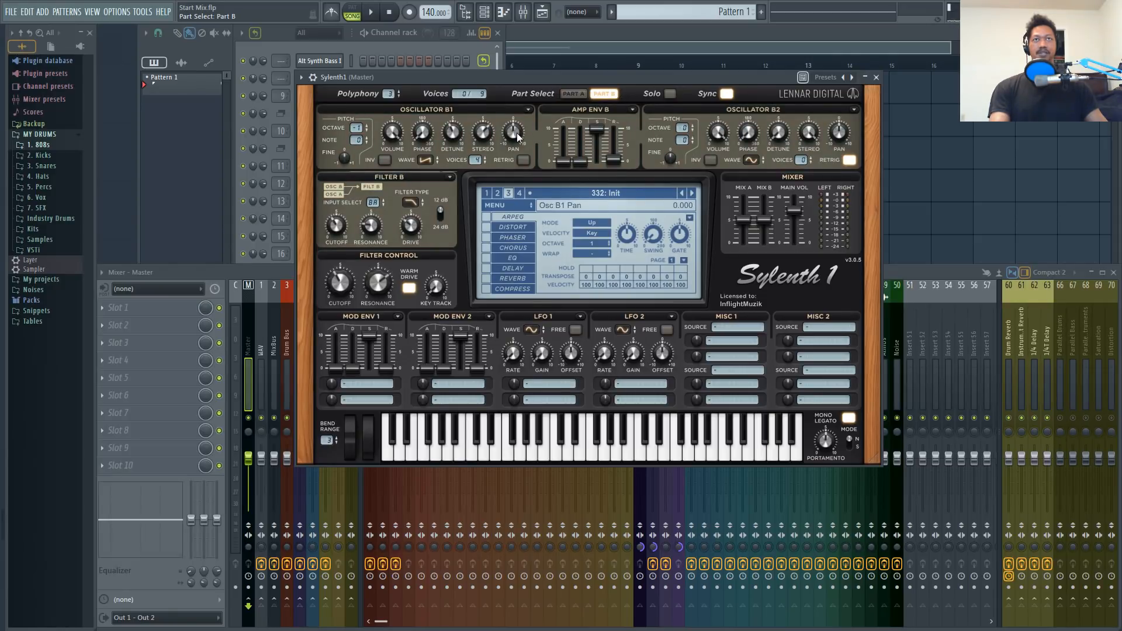
left_click_drag(517, 134, 524, 126)
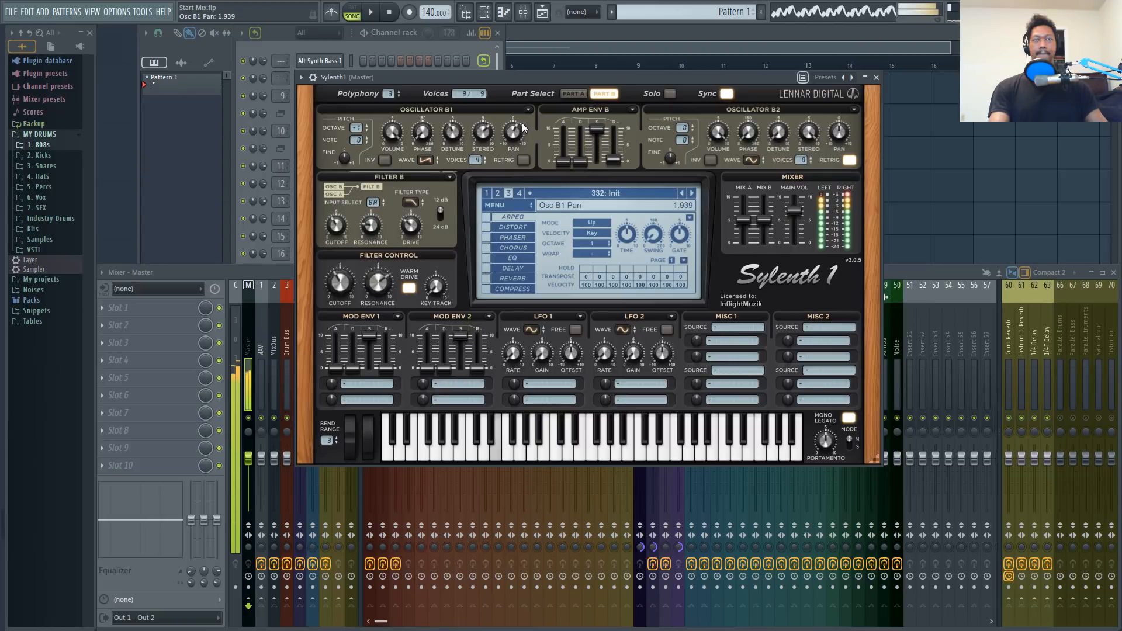
left_click_drag(524, 125, 517, 141)
left_click(575, 94)
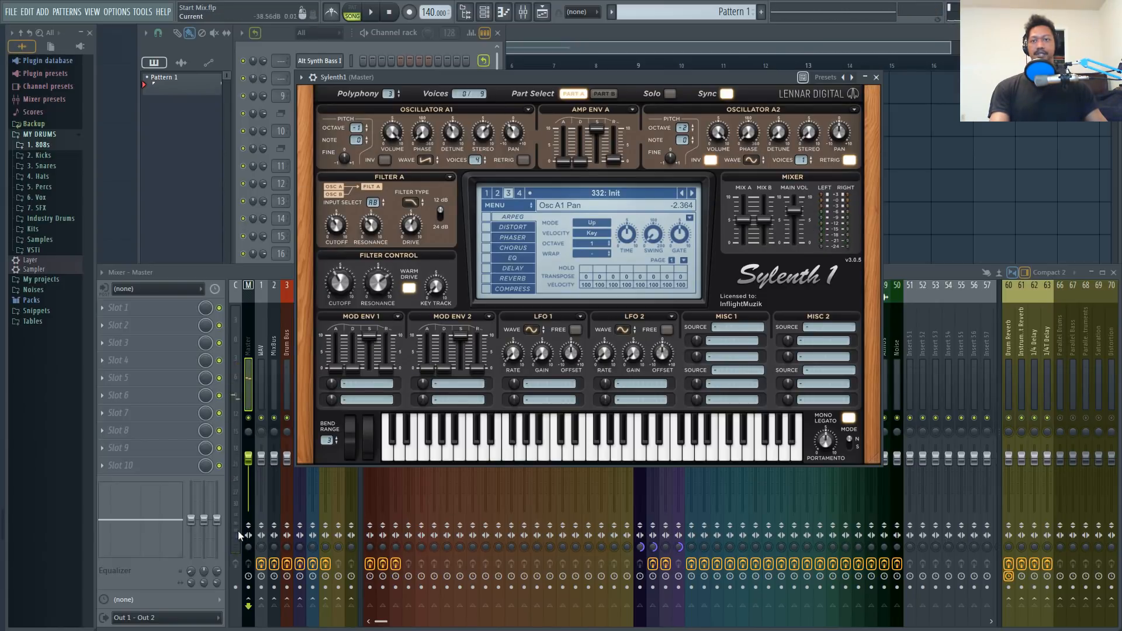
- Audition the bass in mono on the master track with Oscillator A2's invert off and on, and reset the master's stereo separation
left_click(248, 546)
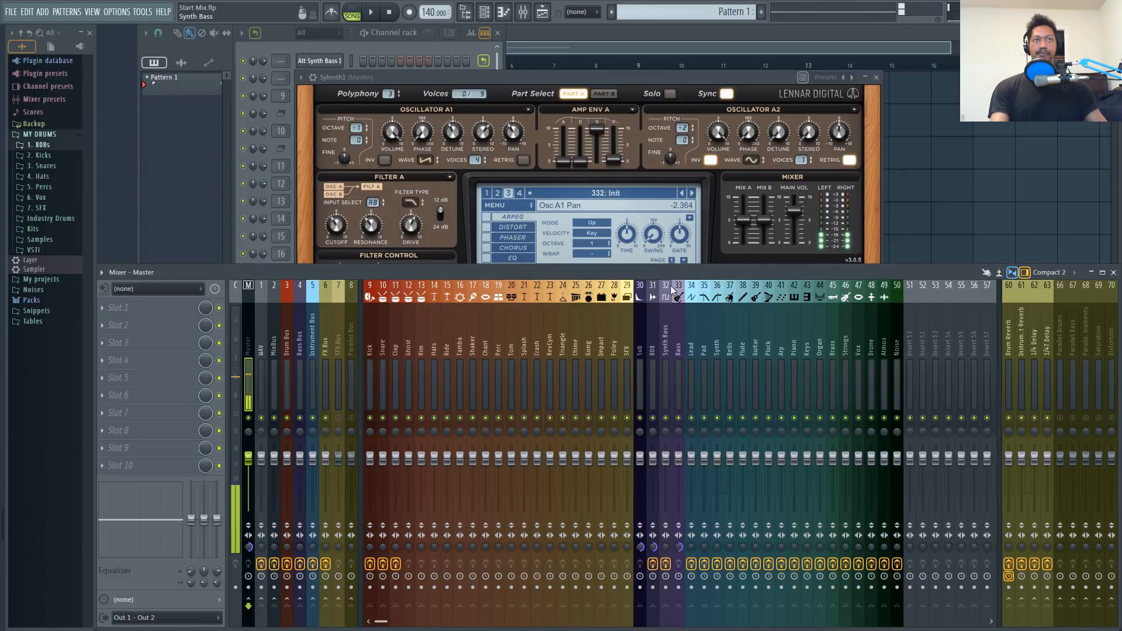
left_click(712, 161)
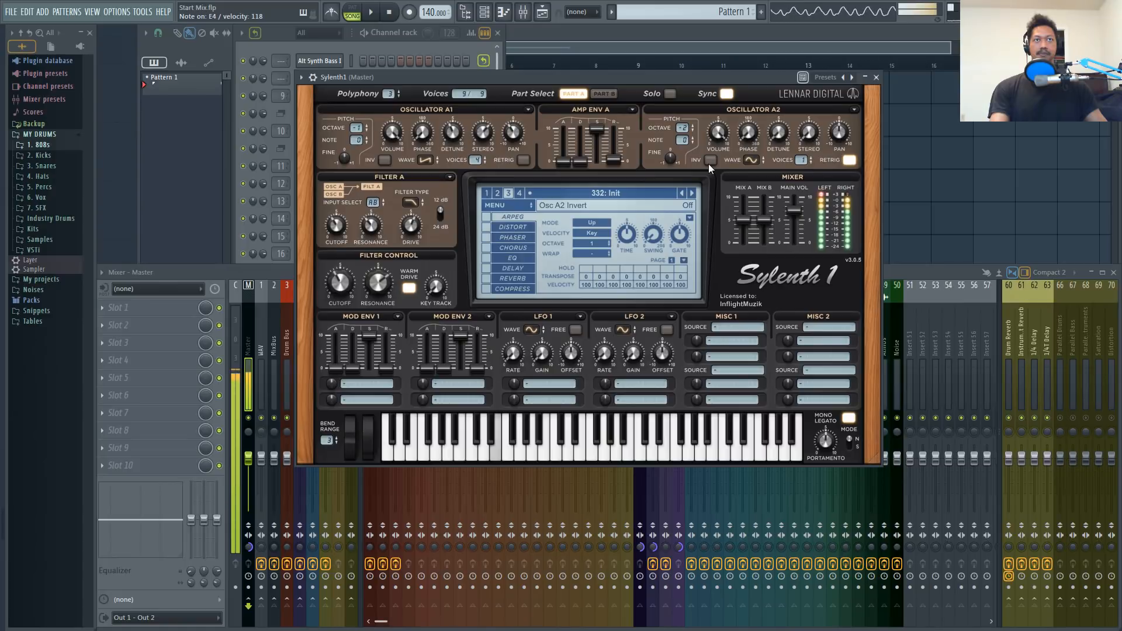
left_click(710, 160)
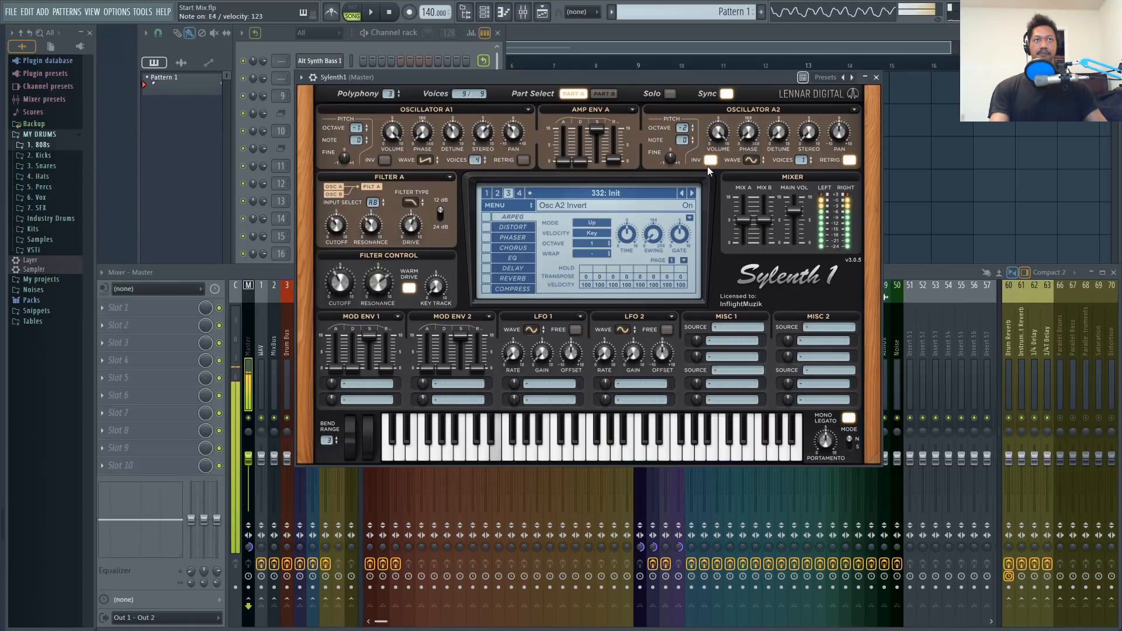
left_click(248, 547)
right_click(248, 547)
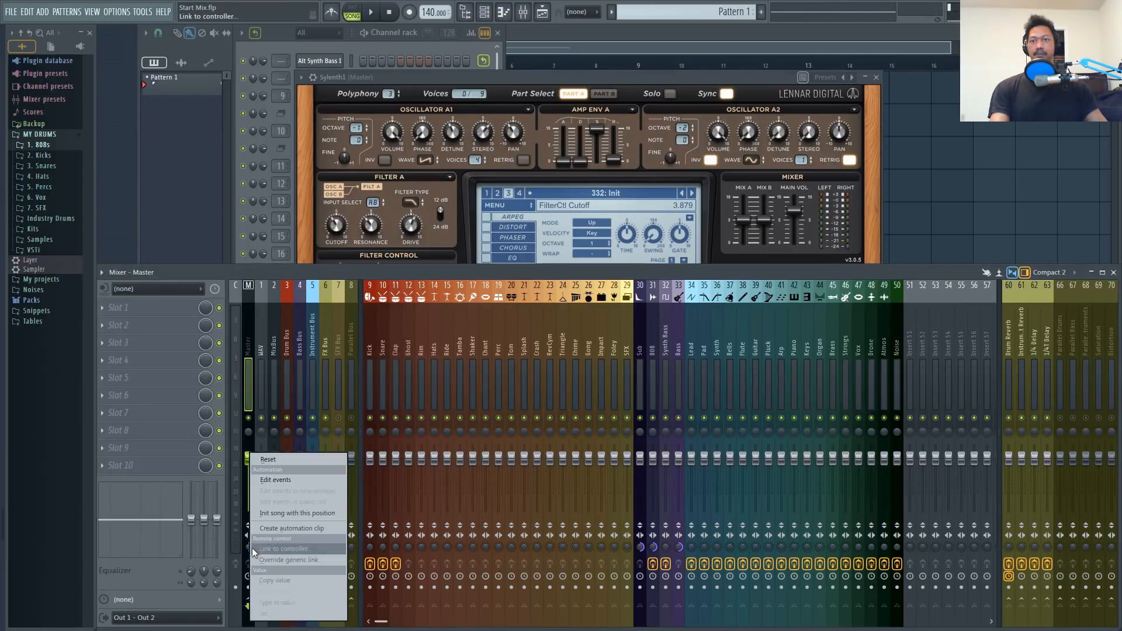
left_click(272, 459)
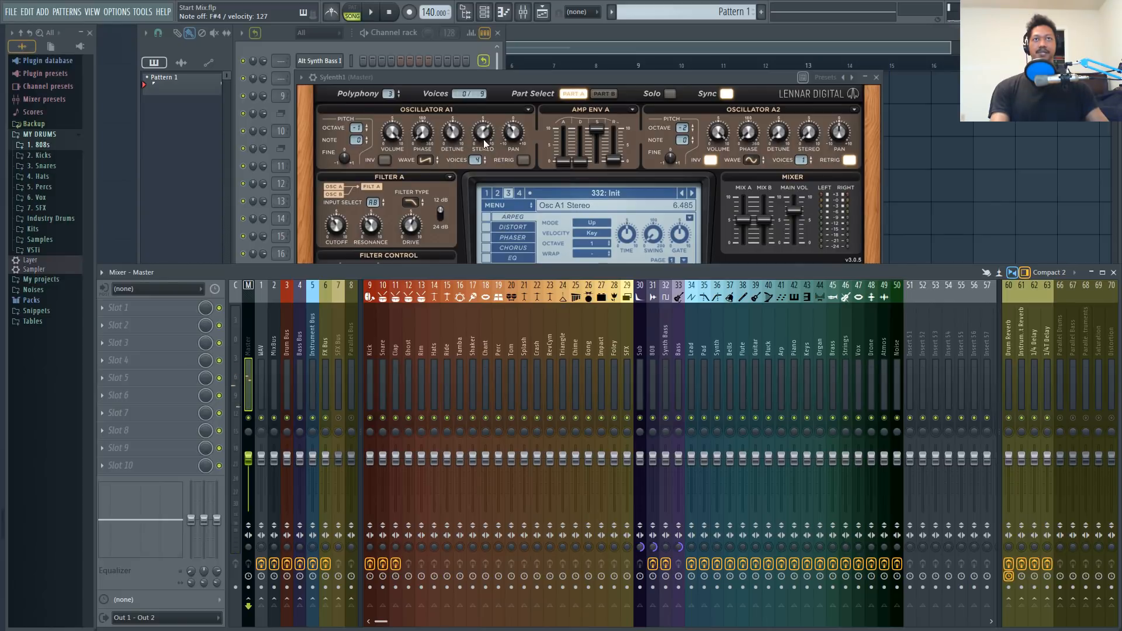
- Reduce the stereo width of Oscillator A1 to about 5.5 and Oscillator B1 to about 5.4
left_click_drag(484, 136, 484, 156)
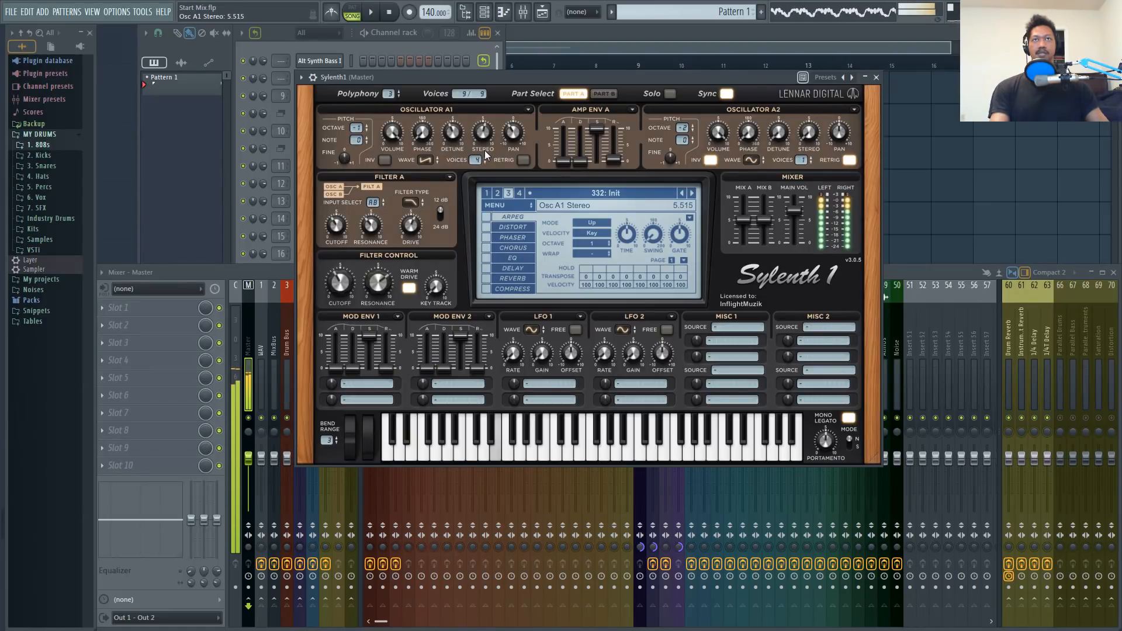
left_click(604, 93)
left_click_drag(490, 136, 489, 146)
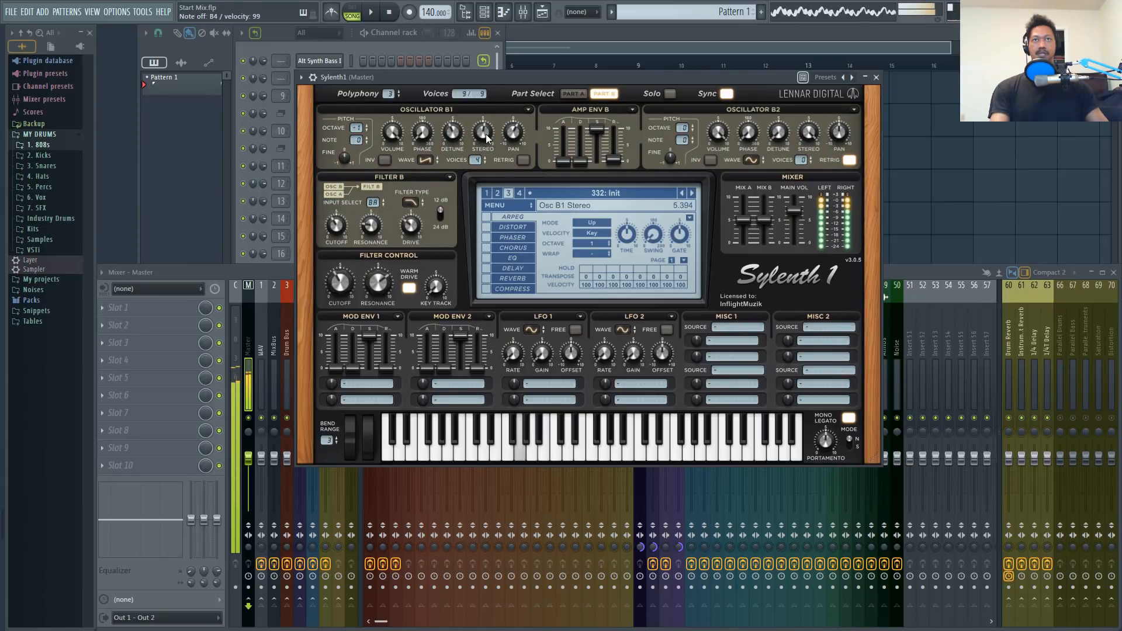
left_click(567, 94)
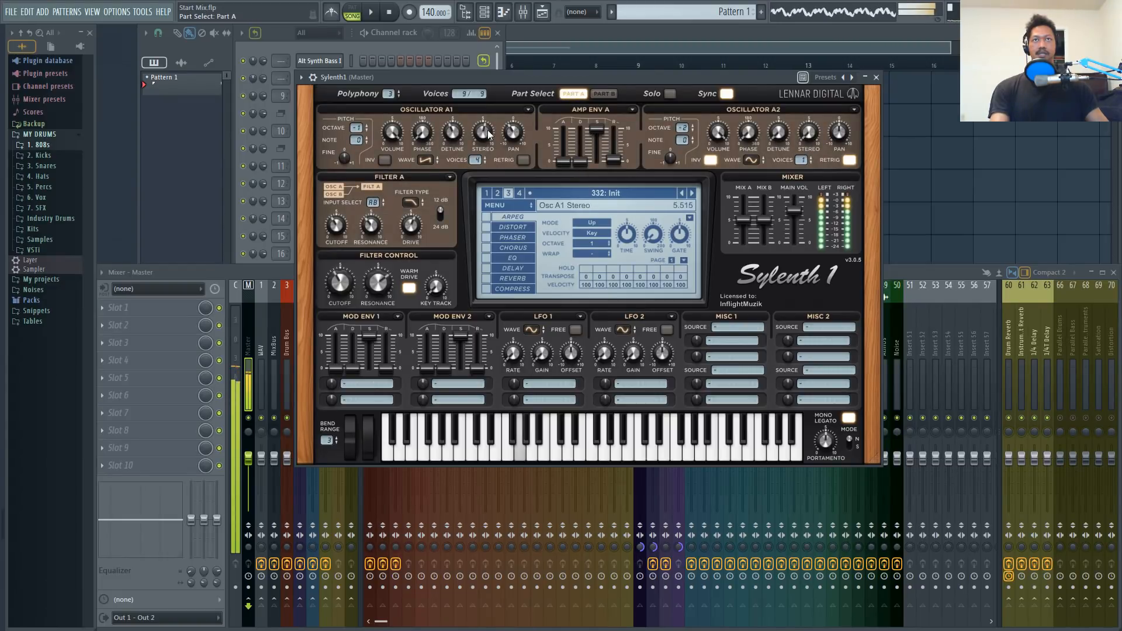
left_click_drag(488, 129, 487, 133)
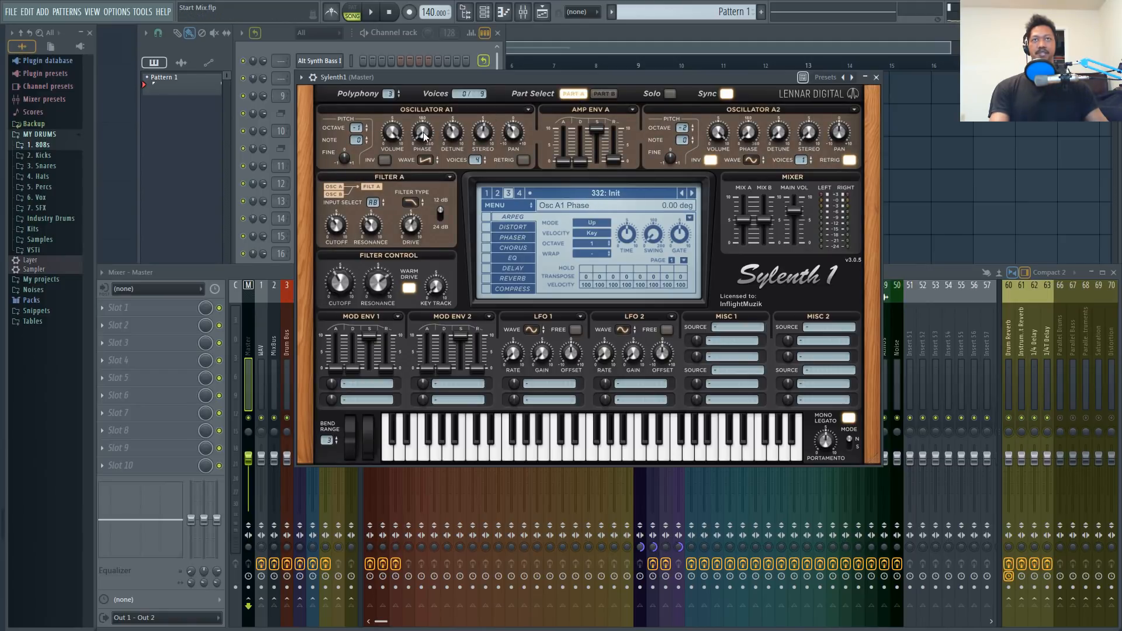
- Set Oscillator A1's phase to about 107 degrees and Oscillator B1's phase to about 211 degrees, and compare both parts
left_click_drag(423, 136, 429, 96)
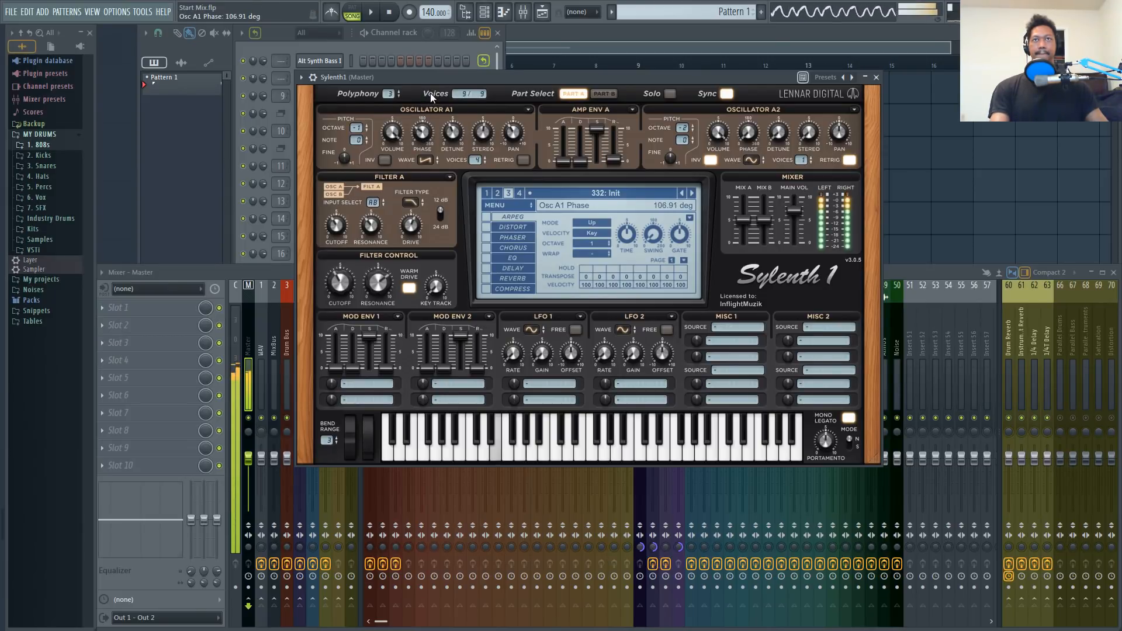
left_click(604, 94)
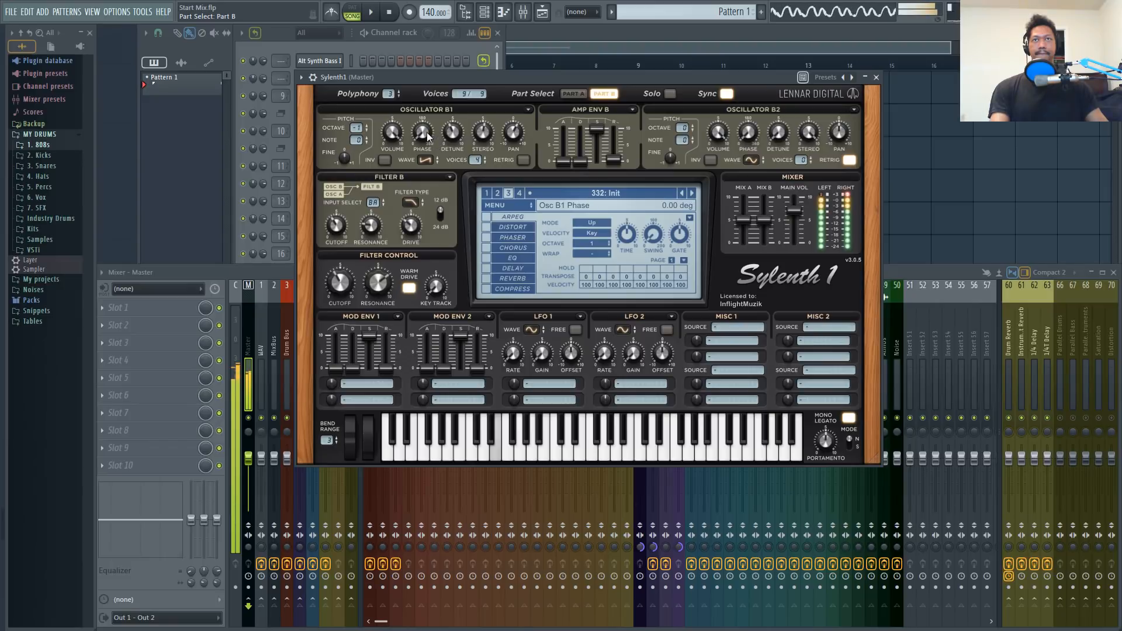
left_click_drag(427, 136, 450, 38)
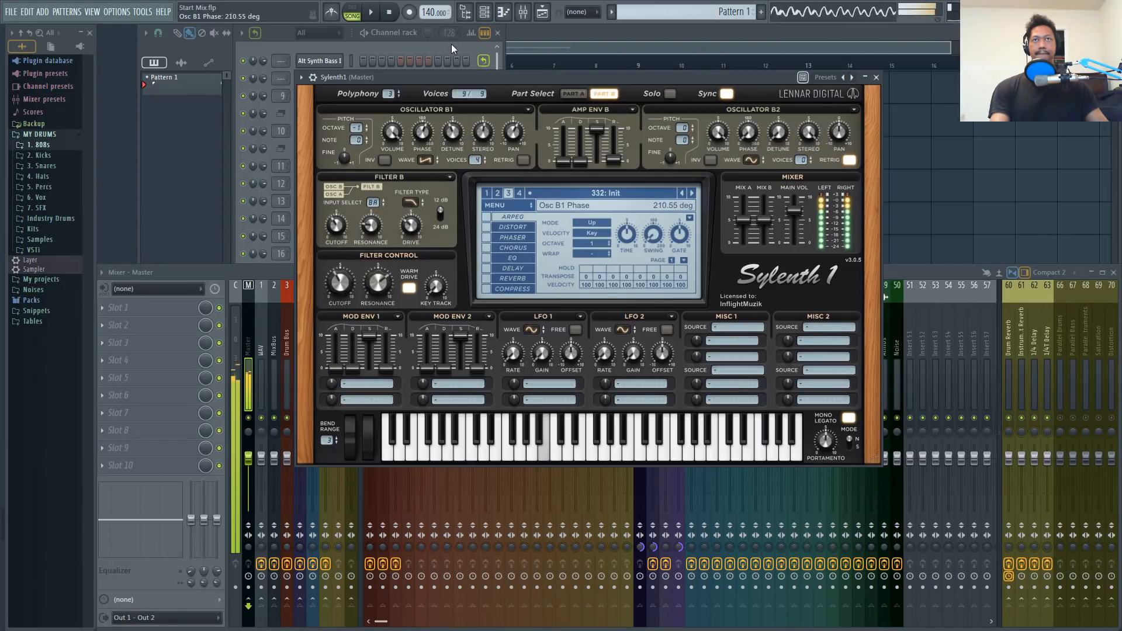
left_click(573, 94)
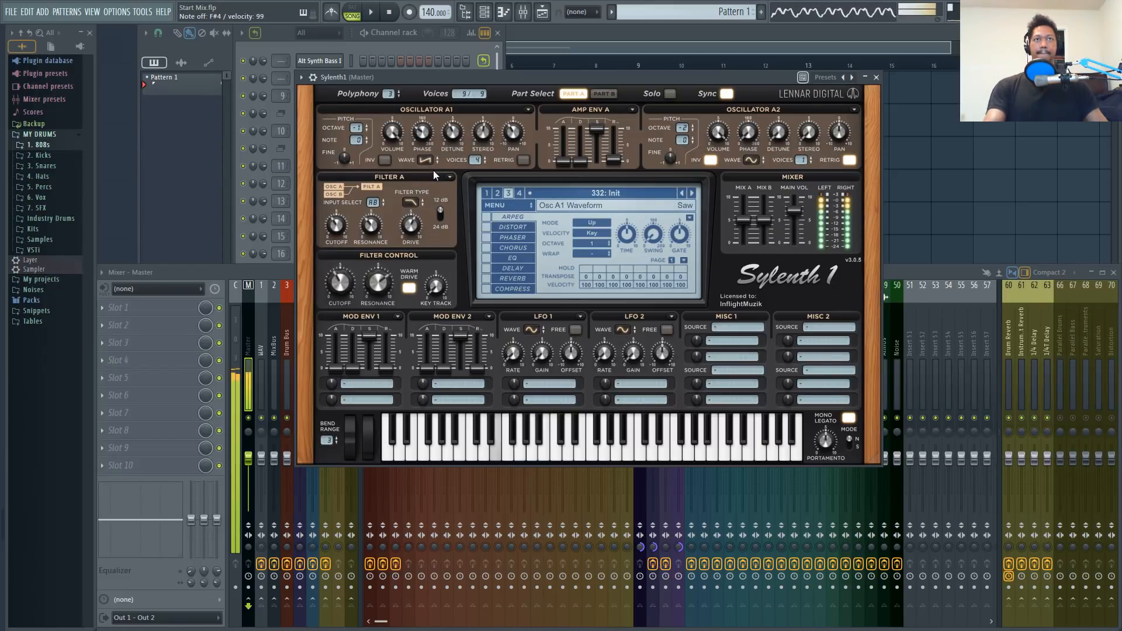
left_click(605, 93)
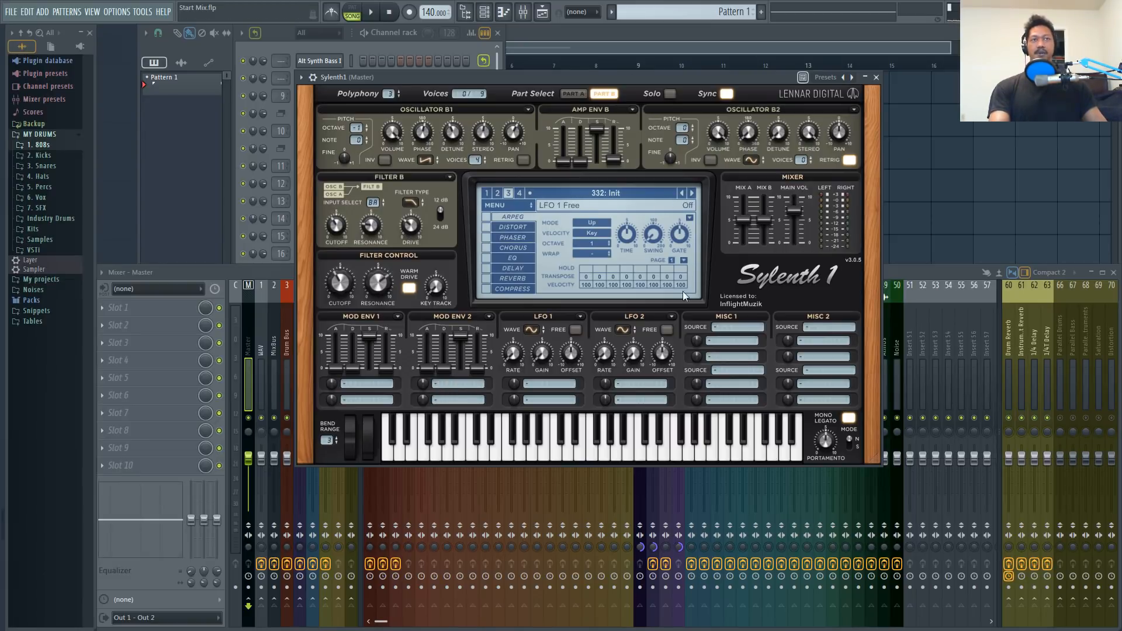
- Set the LFO 1 wave to Random and route its first destination to Pitch A
left_click(532, 331)
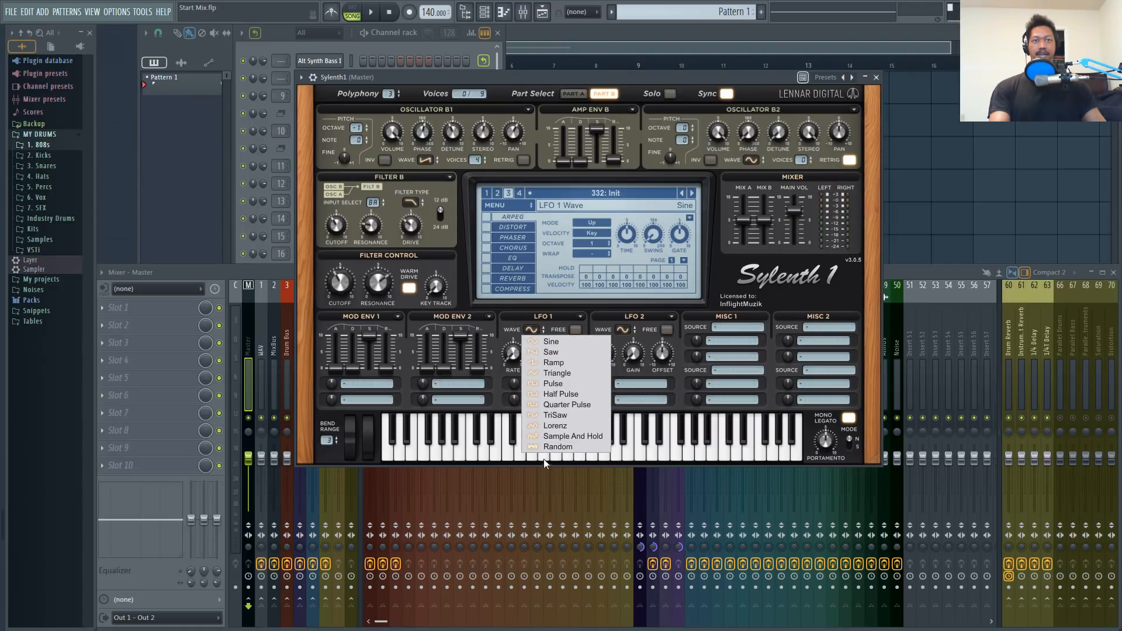
left_click(558, 447)
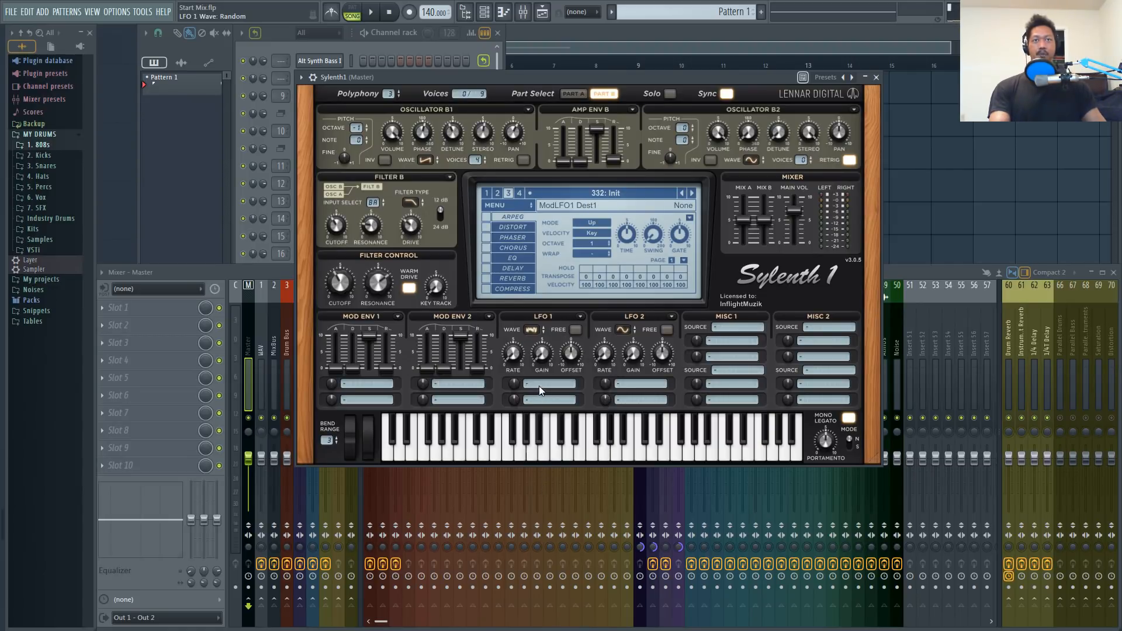
left_click(536, 383)
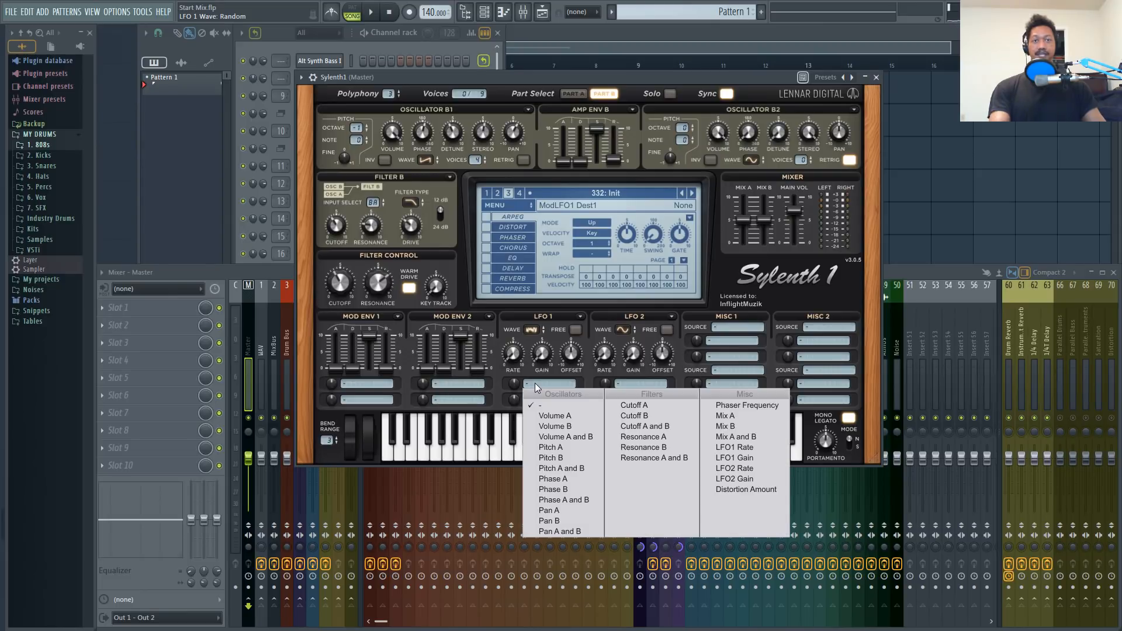
left_click(561, 451)
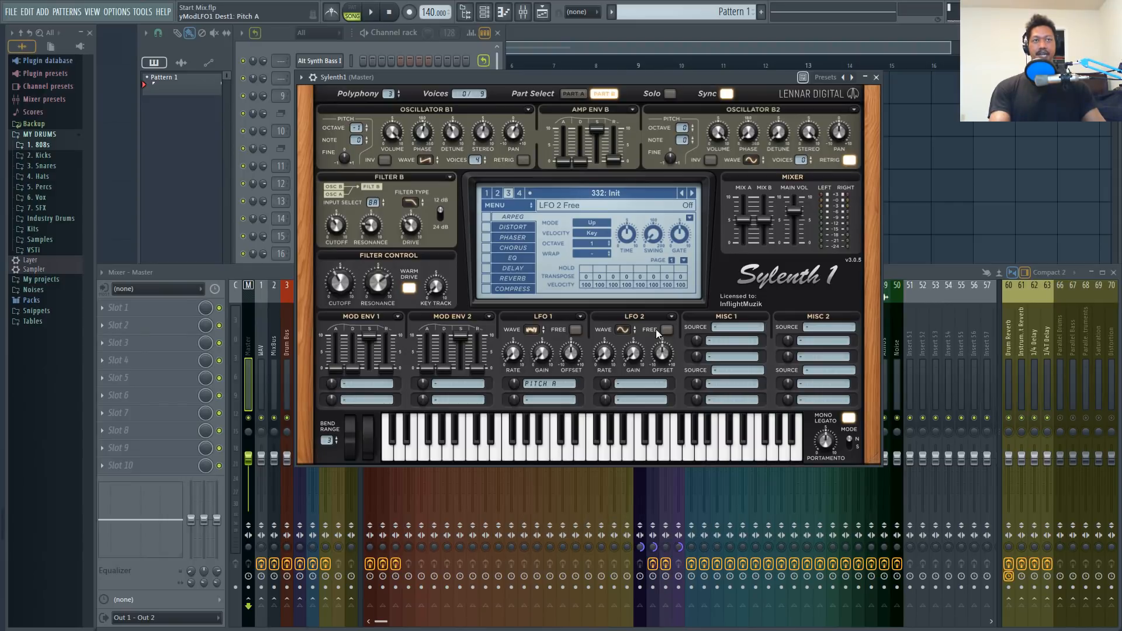
- Set the LFO 2 wave to Random and route its first destination to Pitch B
left_click(623, 328)
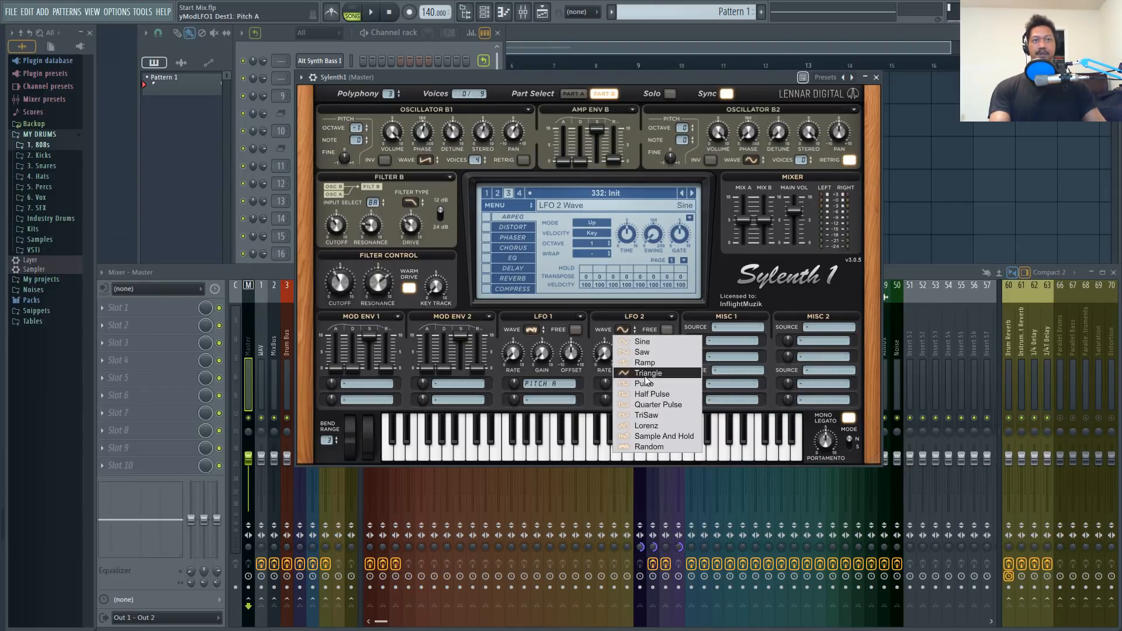
left_click(645, 447)
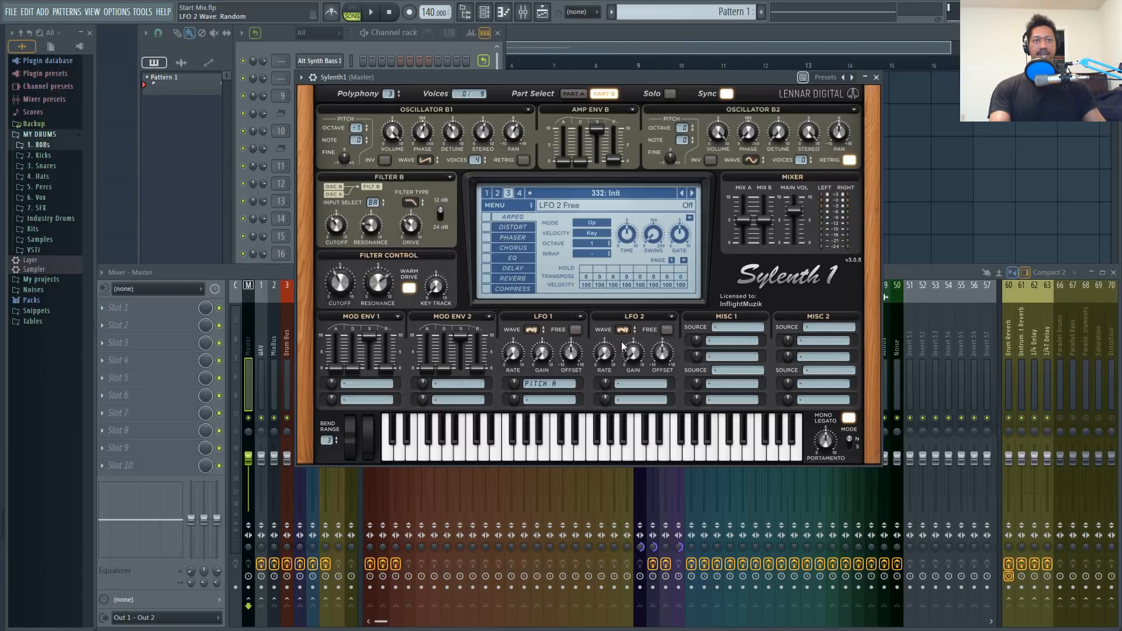
left_click(640, 383)
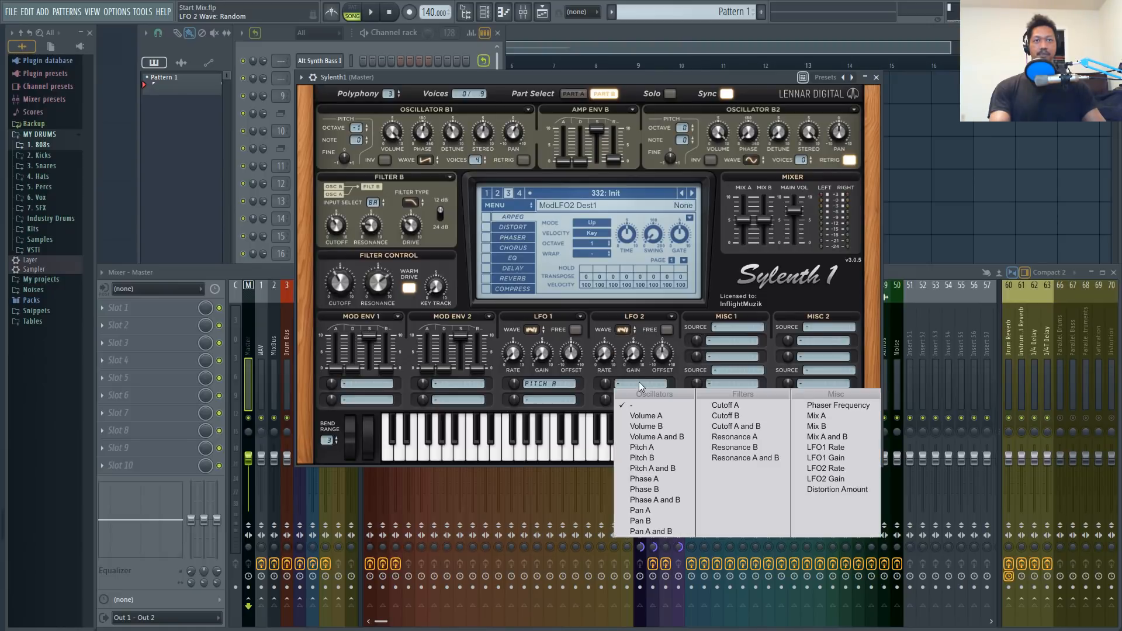
left_click(669, 459)
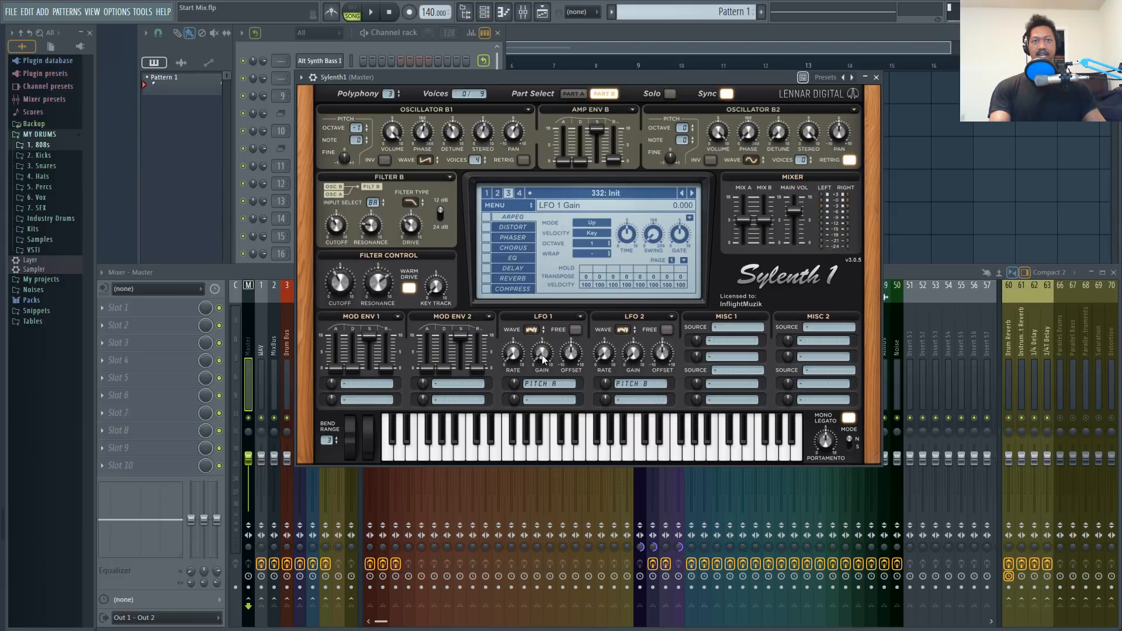
- Set the LFO 1 gain to about 1.64 and LFO 2 gain to about 1.58, and adjust LFO 1's Pitch A modulation amount
left_click_drag(543, 359, 546, 331)
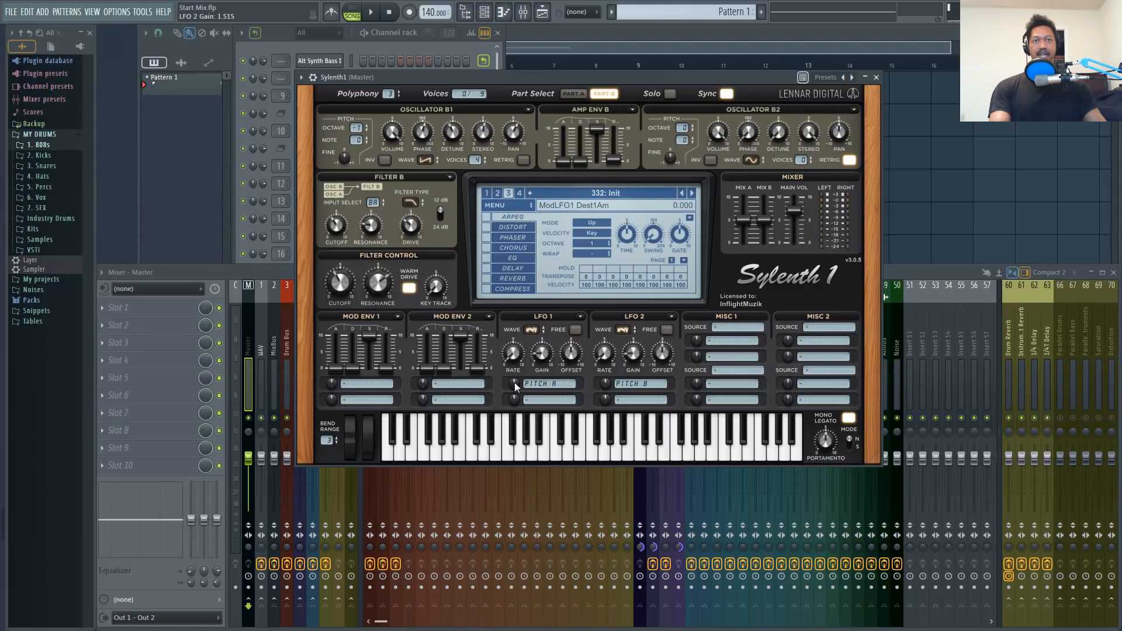
left_click_drag(515, 387, 522, 378)
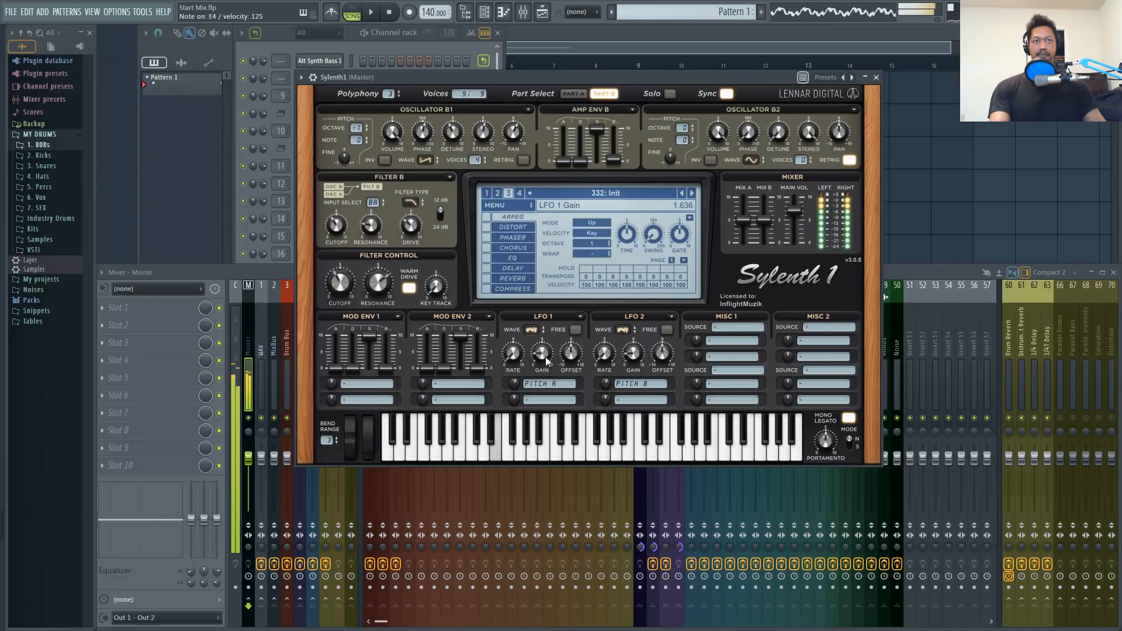
scroll(543, 357, "up", 1)
scroll(630, 352, "up", 3)
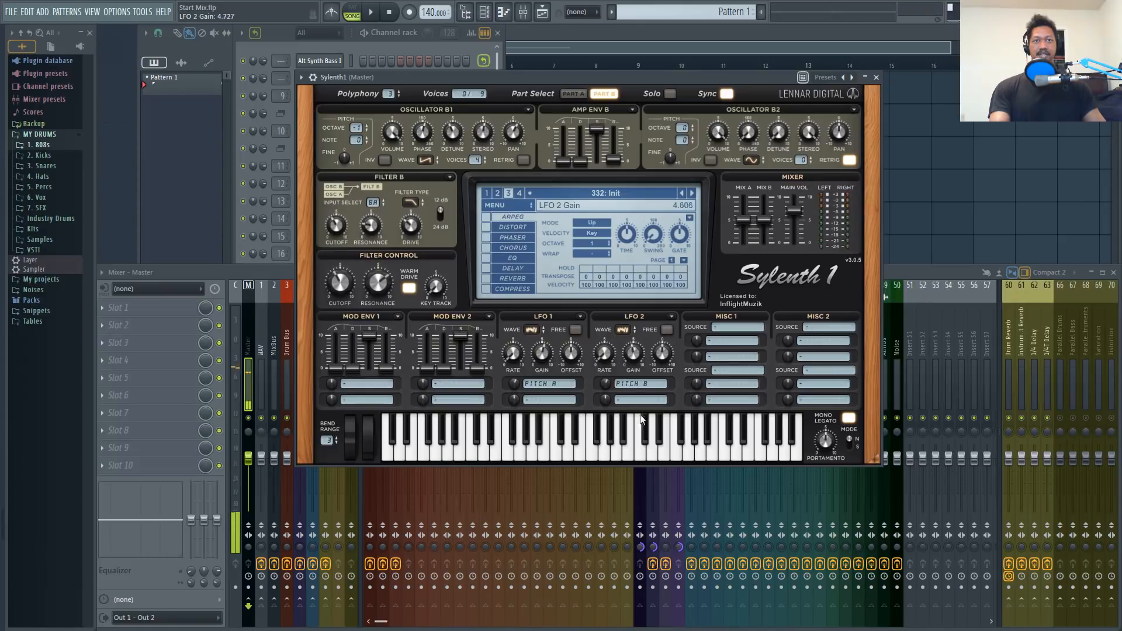
scroll(636, 354, "down", 3)
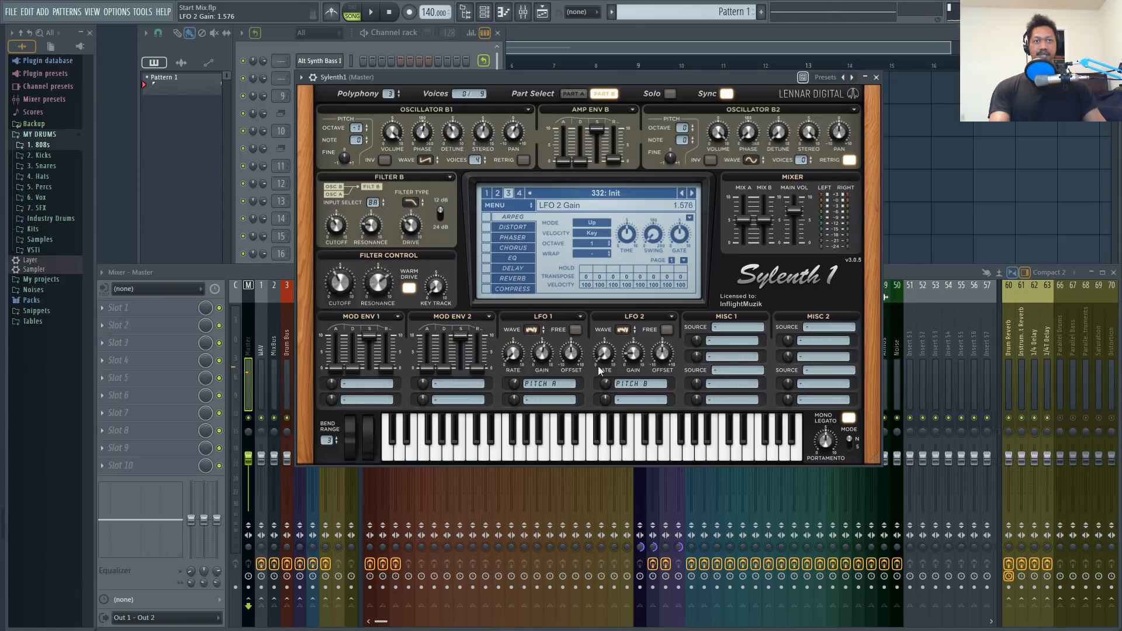
- Lower the LFO 1 gain to about 1.24 and LFO 2's Pitch B modulation amount to about 1.33
scroll(539, 350, "down", 2)
scroll(545, 361, "down", 2)
scroll(544, 360, "down", 1)
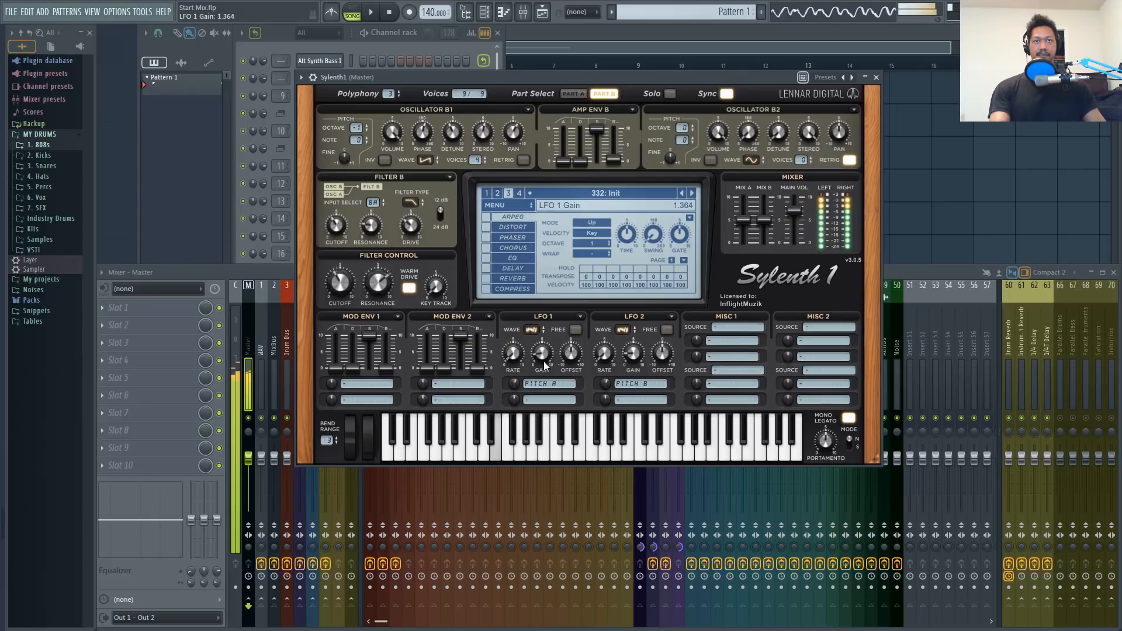
scroll(545, 361, "down", 1)
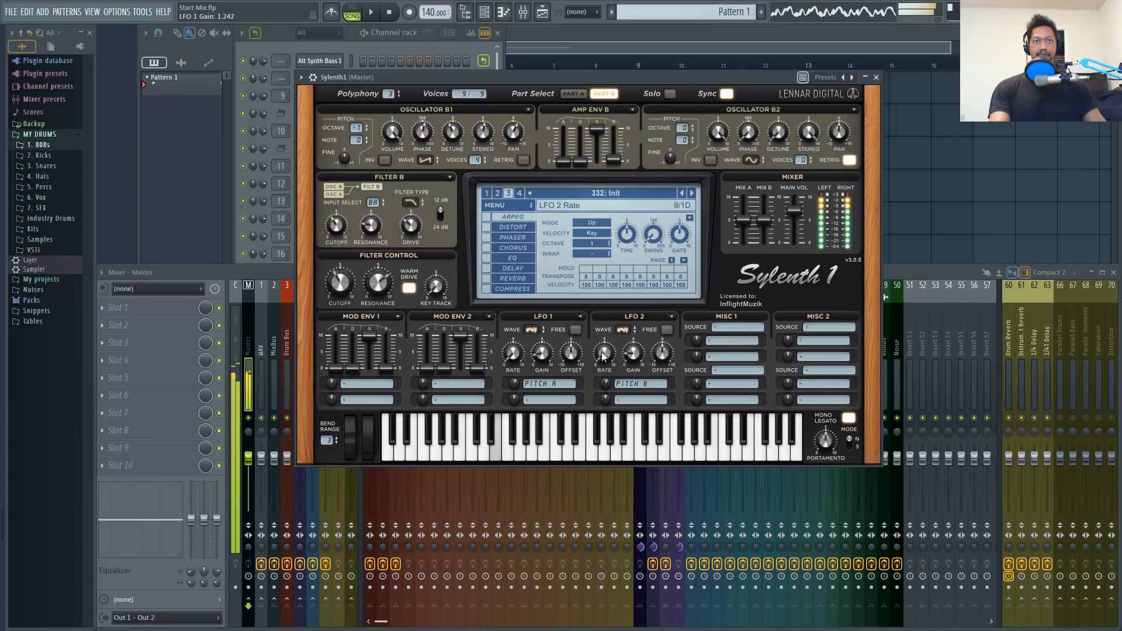
scroll(637, 360, "down", 2)
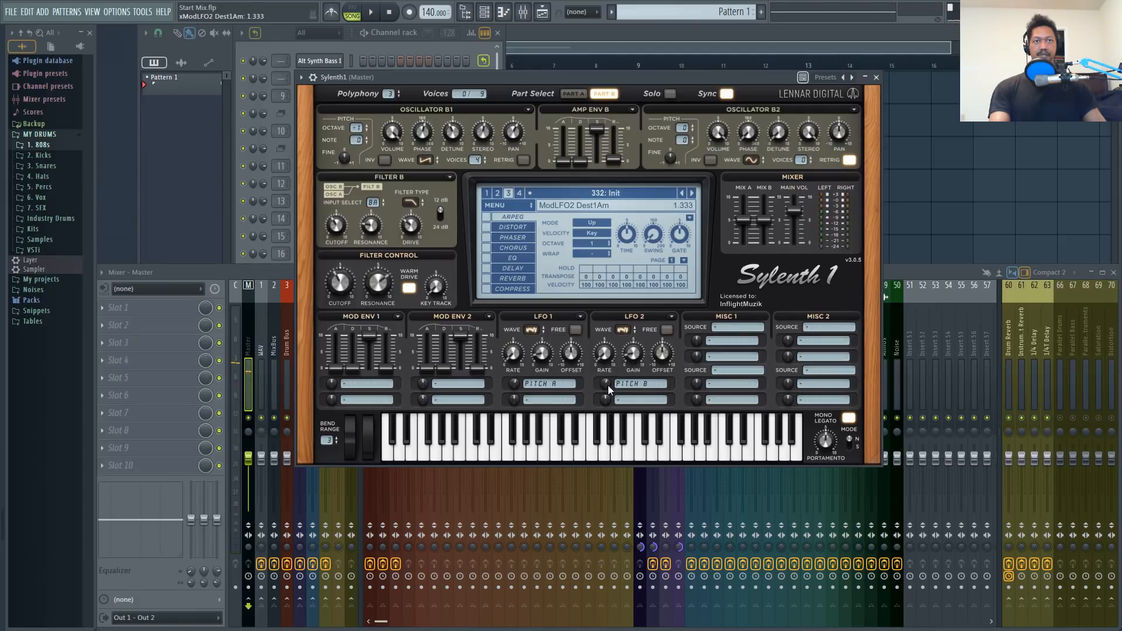
- Reduce LFO 1's Pitch A modulation amount to about 0.91 and LFO 2's Pitch B amount to about 0.97
left_click_drag(515, 390, 515, 394)
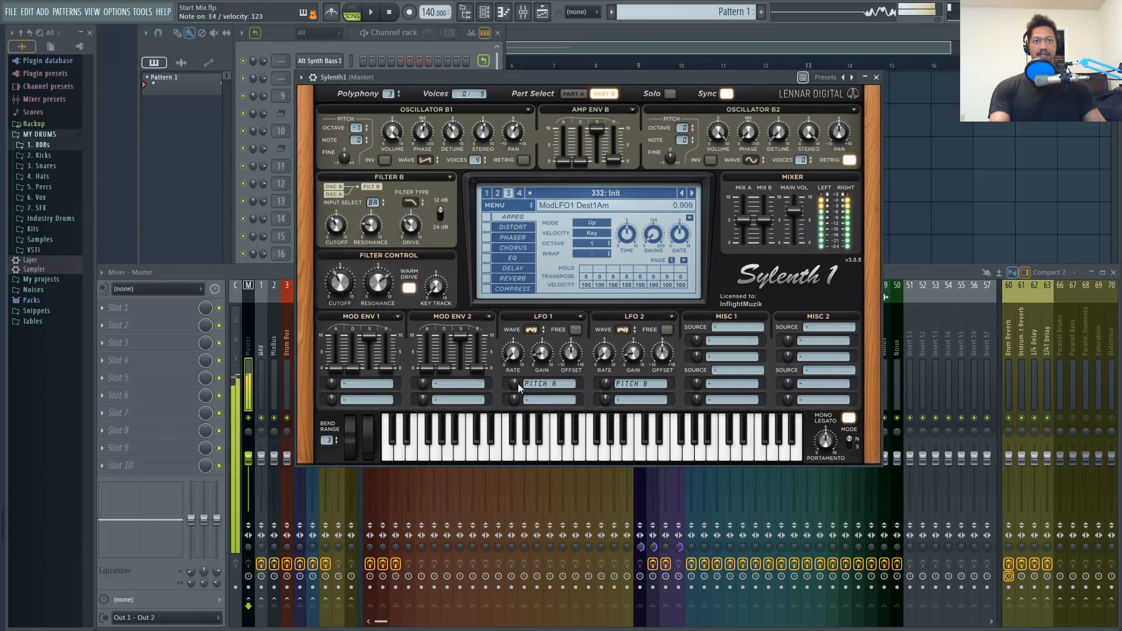
left_click_drag(517, 382, 516, 381)
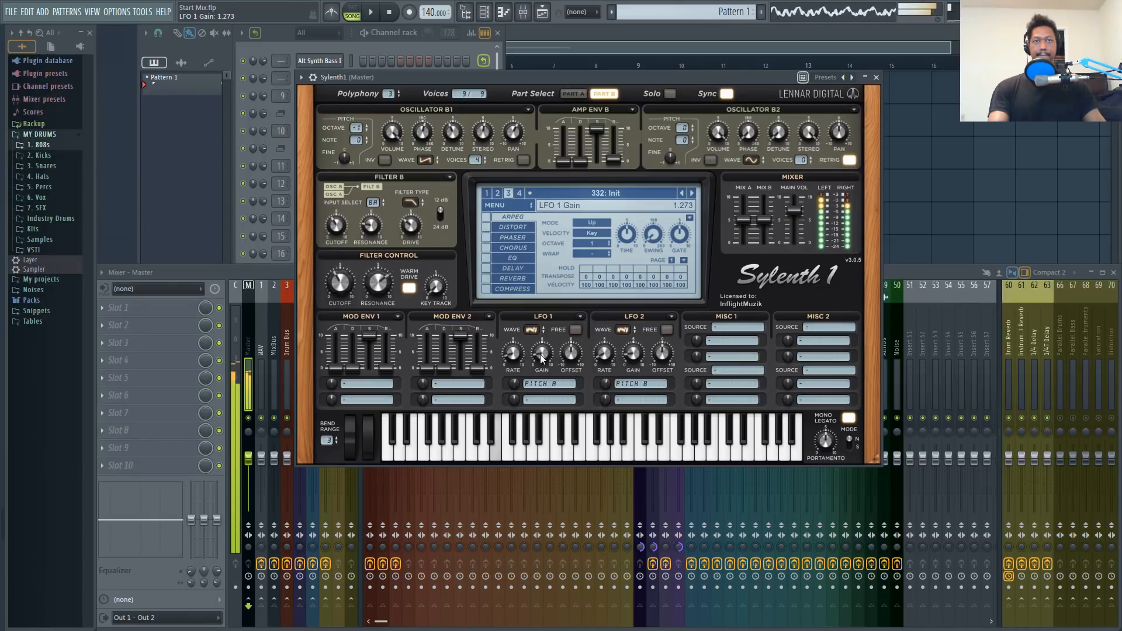
scroll(541, 354, "down", 1)
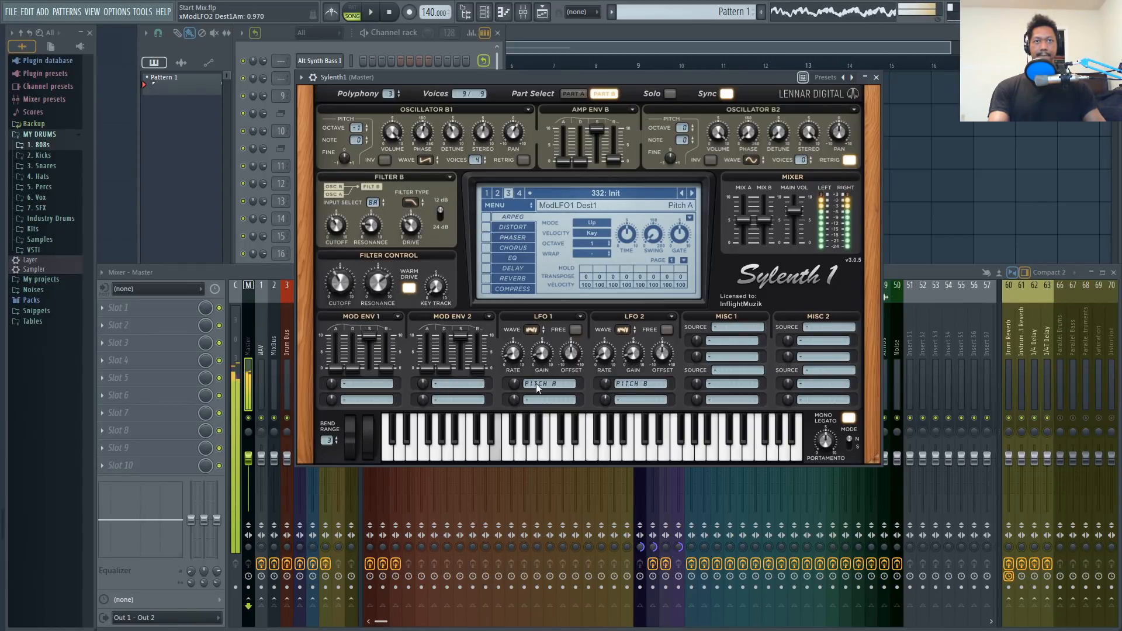
- Adjust the LFO 1 rate, set the LFO 2 rate to 8/1T, and audition the pitch drift
scroll(519, 388, "down", 2)
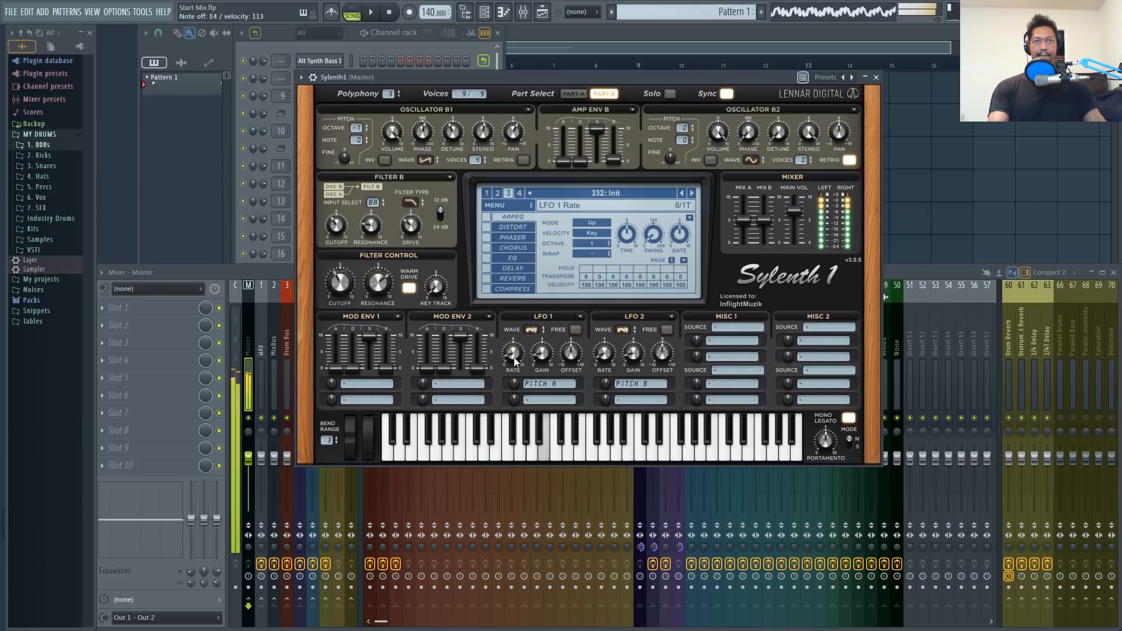
left_click_drag(515, 364, 516, 370)
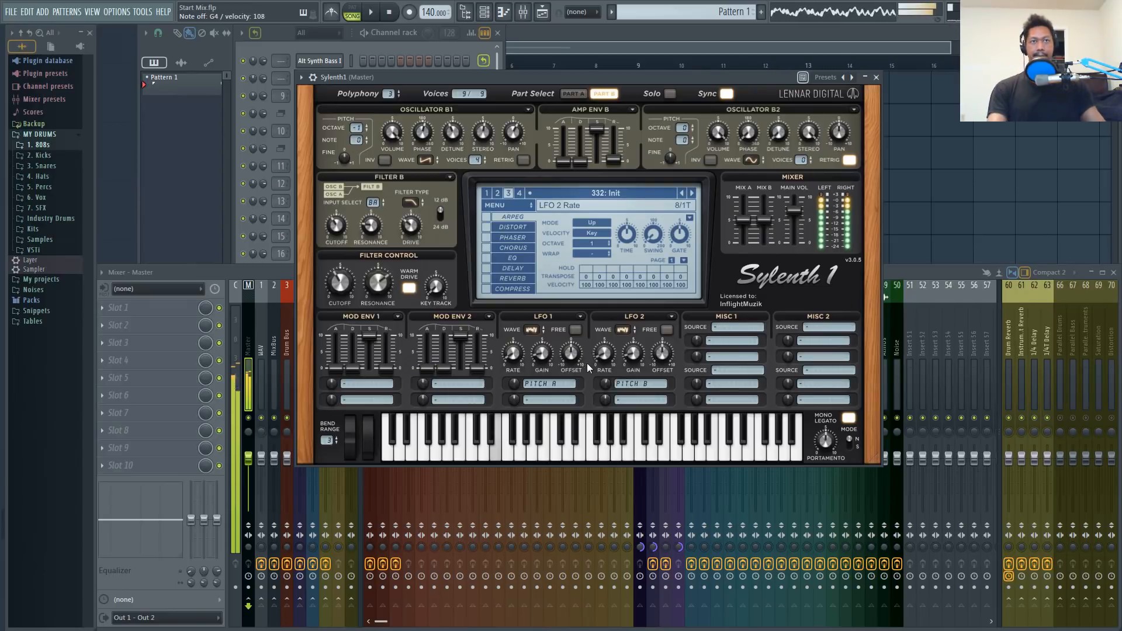
mouse_move(514, 383)
key("space")
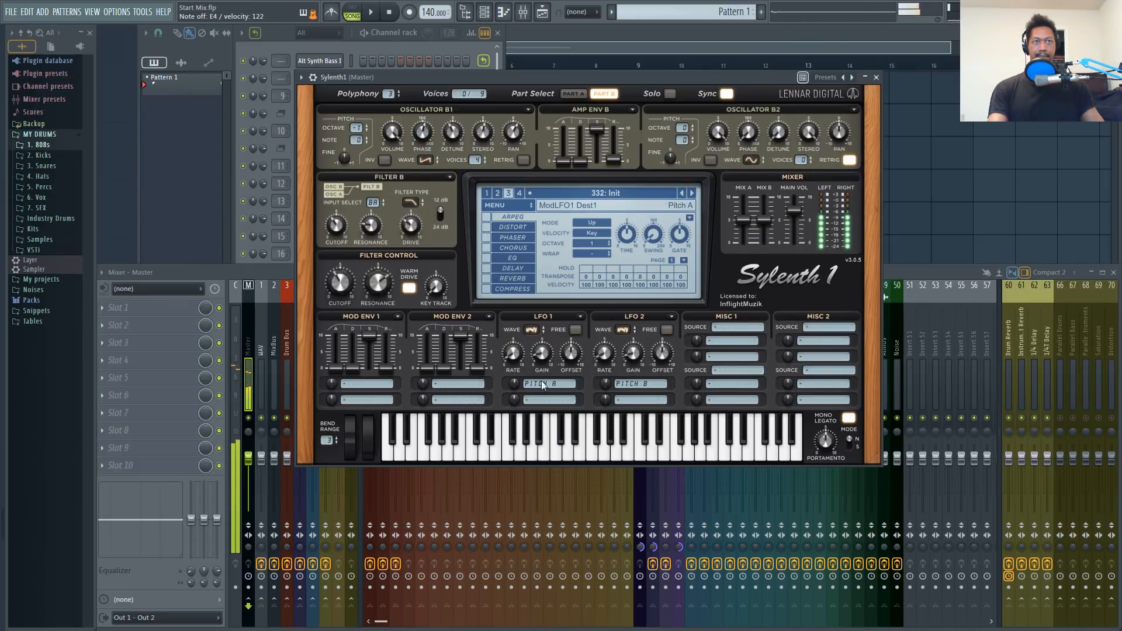
mouse_move(665, 285)
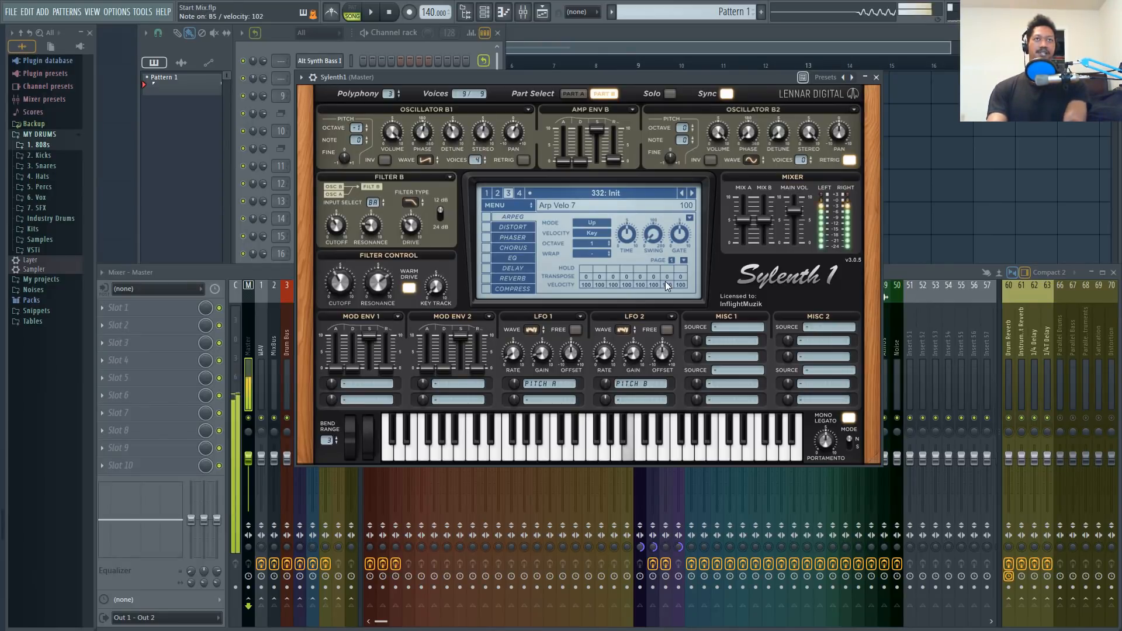
- Compare the Alt Synth Bass I sample channel with the Sylenth1 patch by playing each in turn
left_click(359, 46)
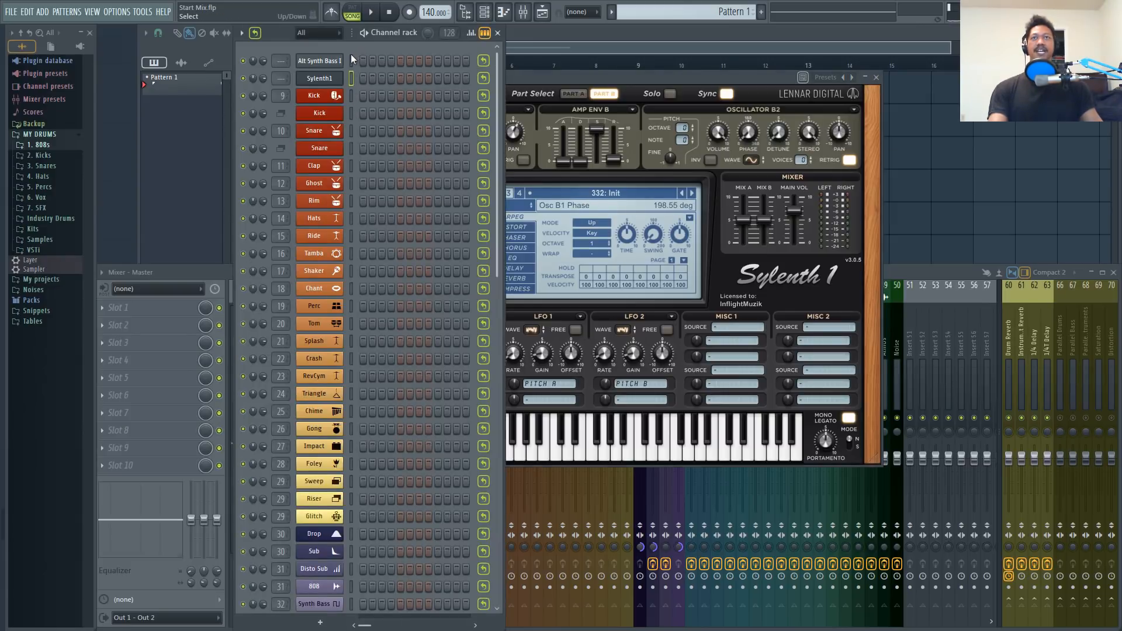
left_click(319, 61)
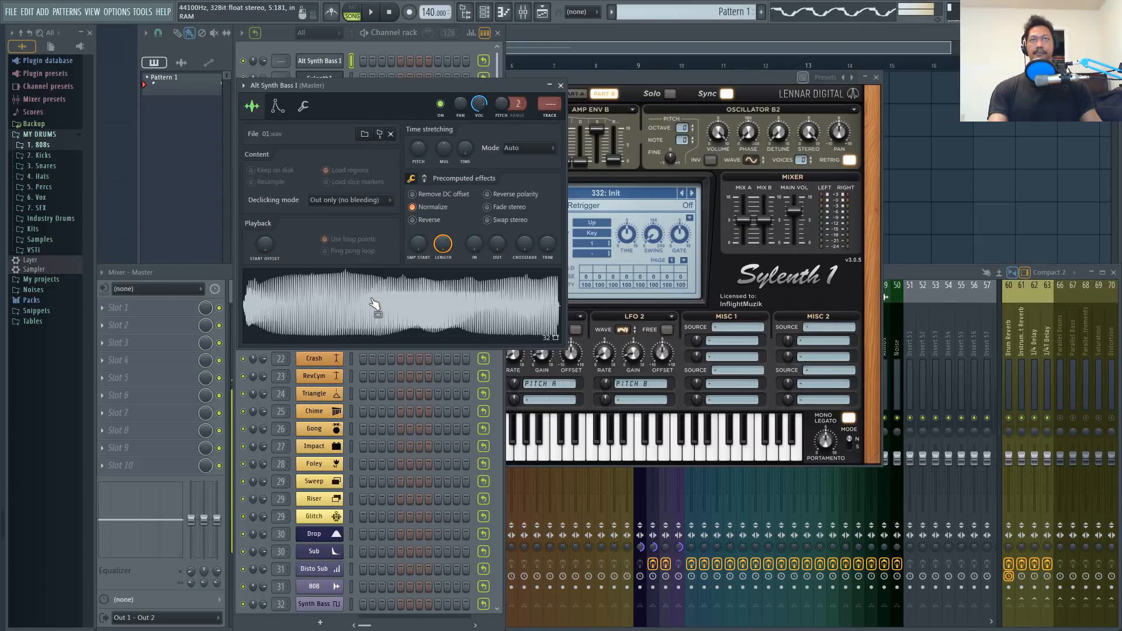
left_click(352, 77)
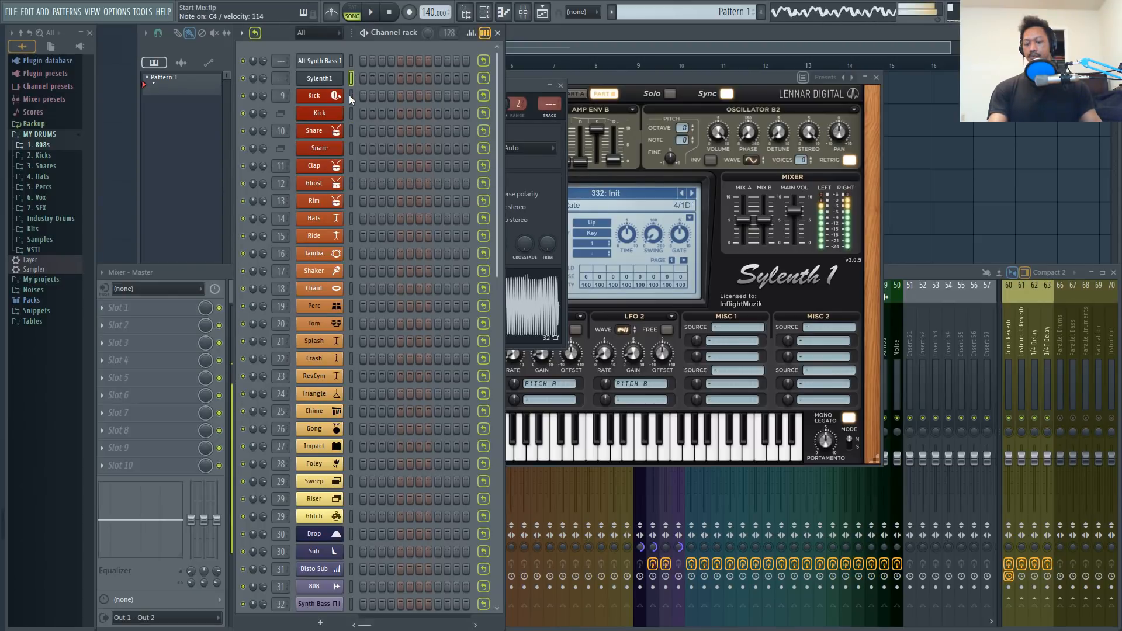
left_click(319, 61)
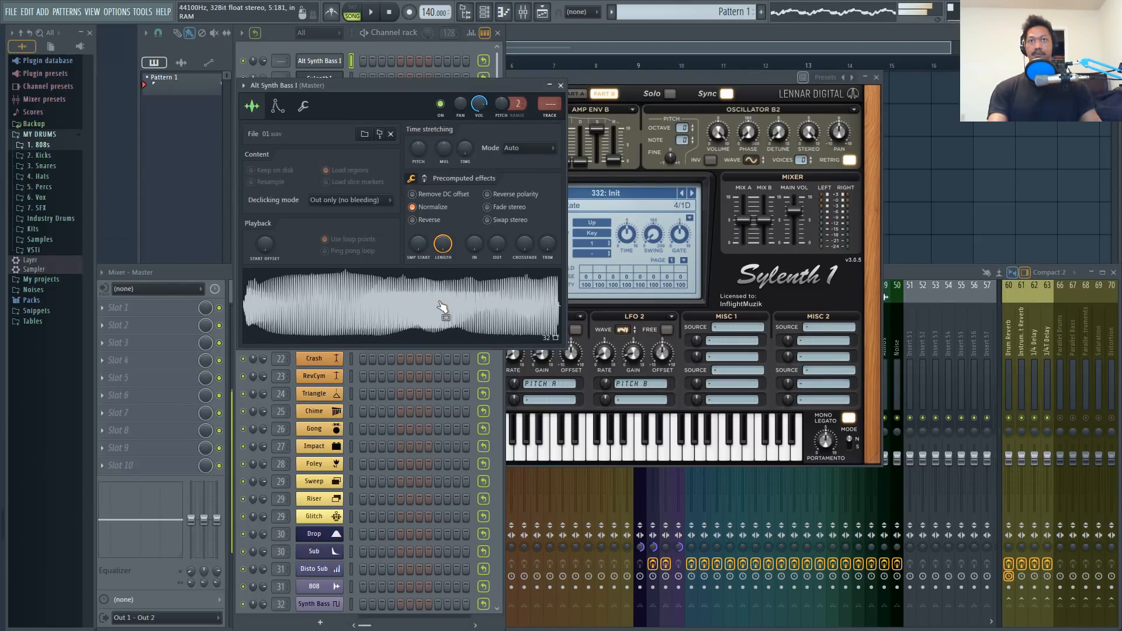
left_click(352, 78)
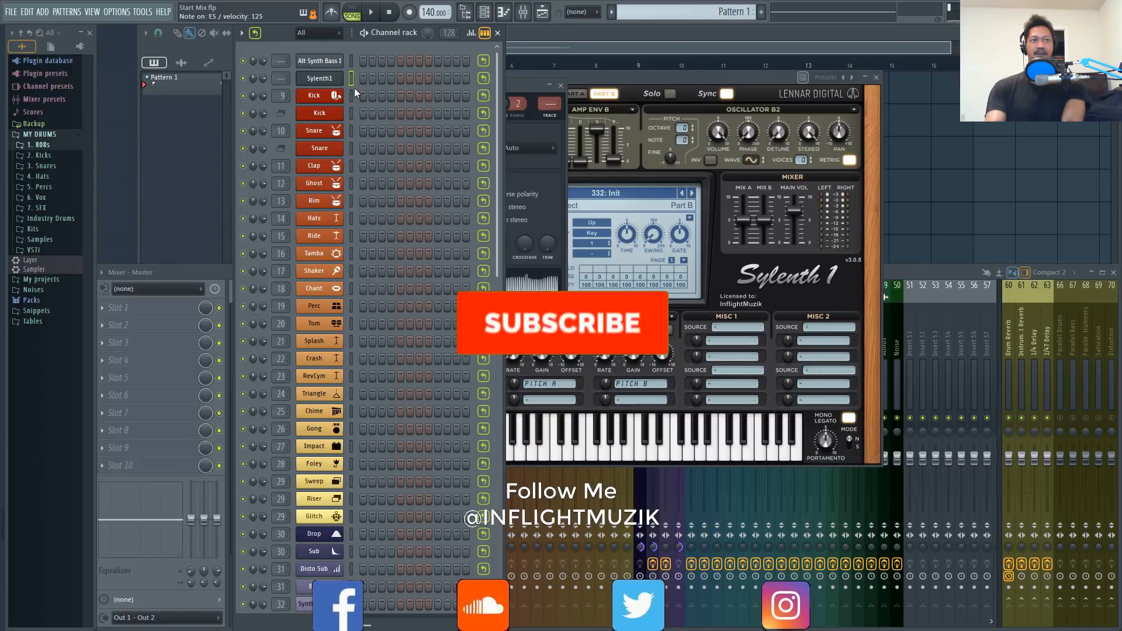
- Bring the Sylenth1 window forward and review its plugin options for saving the preset or channel state
left_click(738, 235)
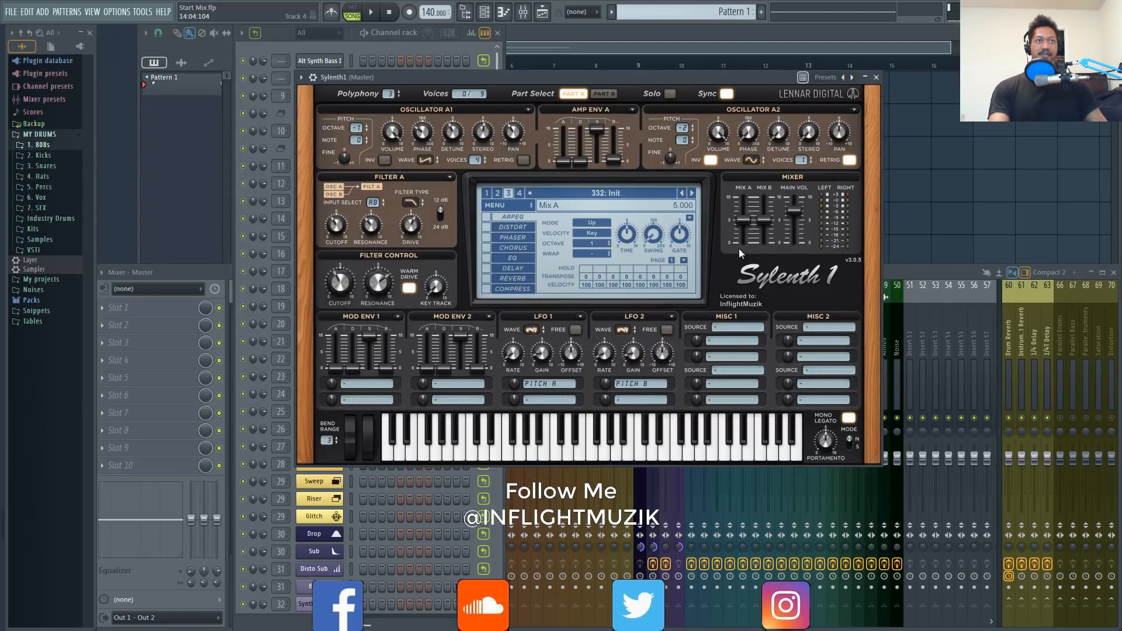
left_click(301, 77)
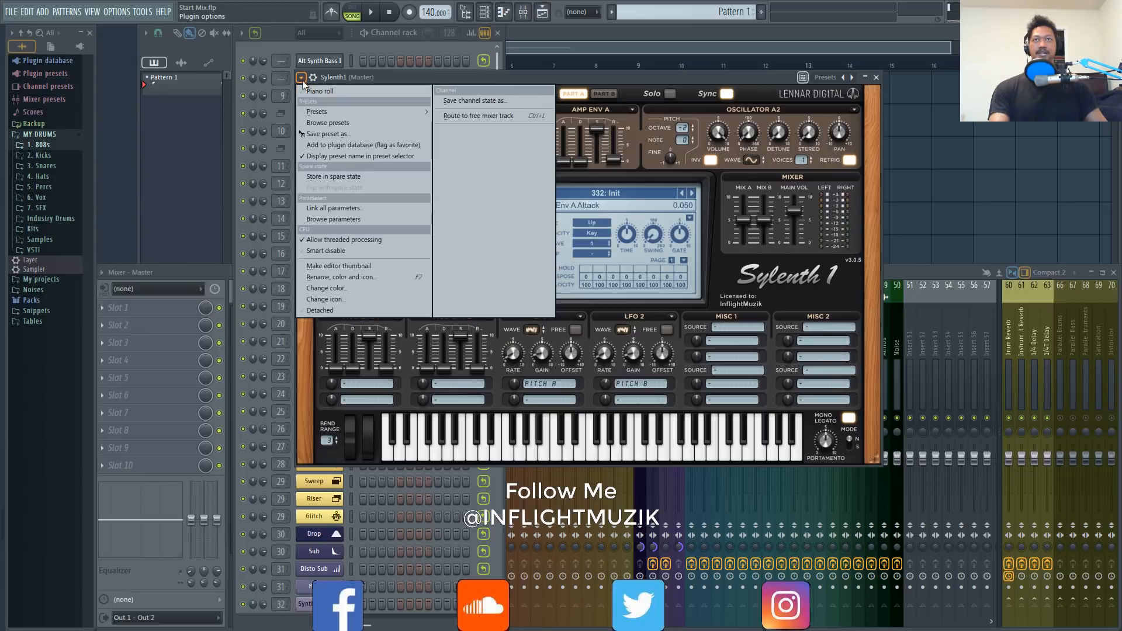
left_click(291, 90)
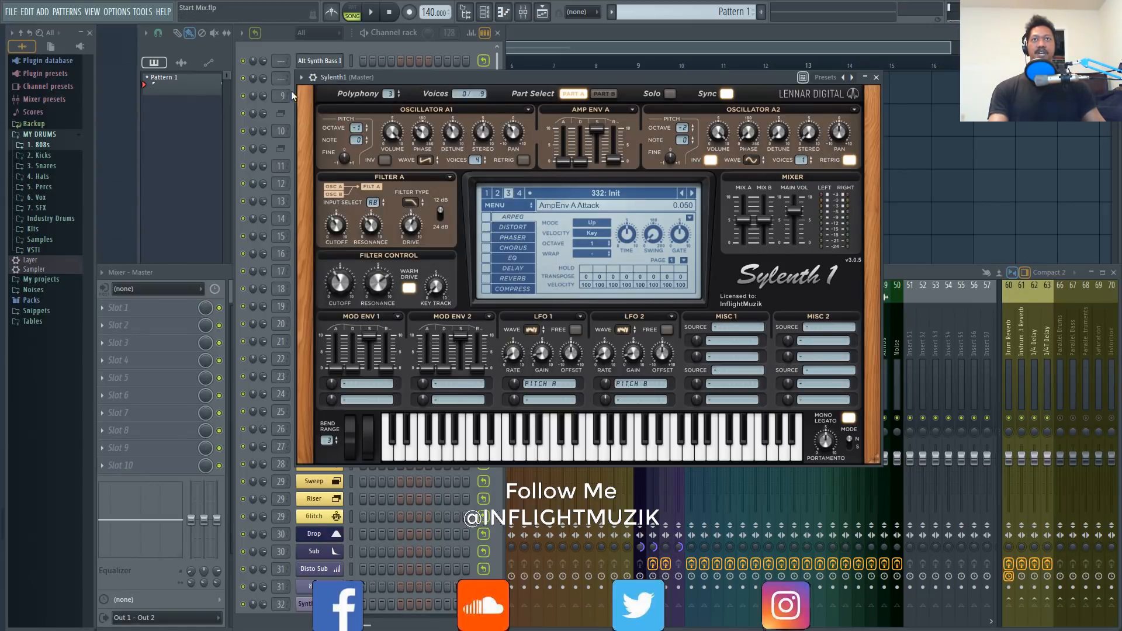
left_click(303, 78)
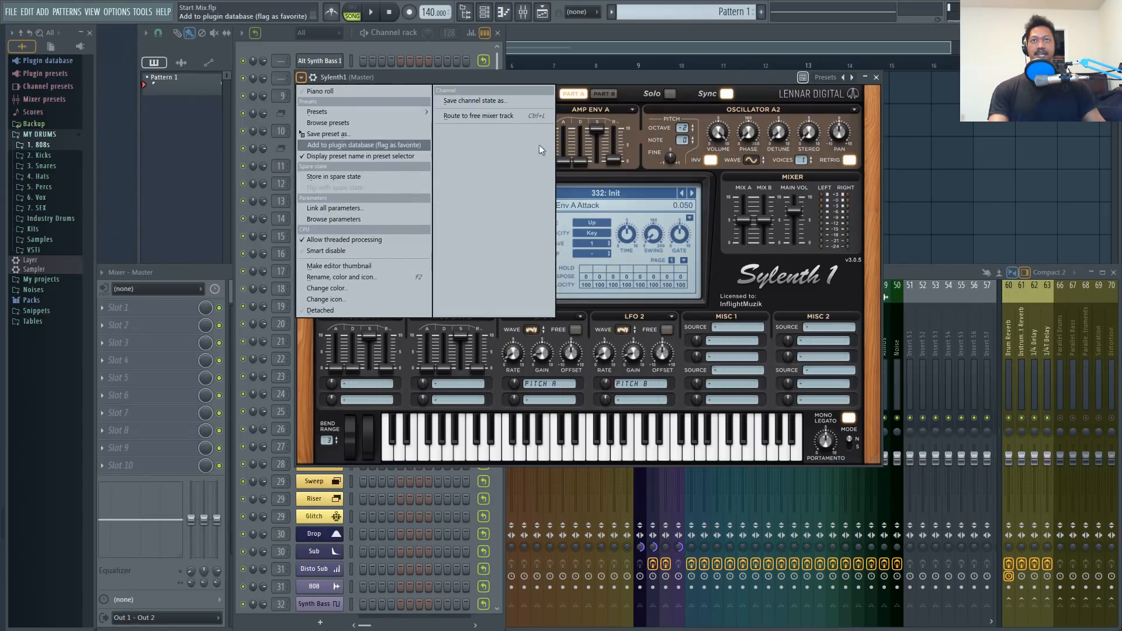
left_click(617, 83)
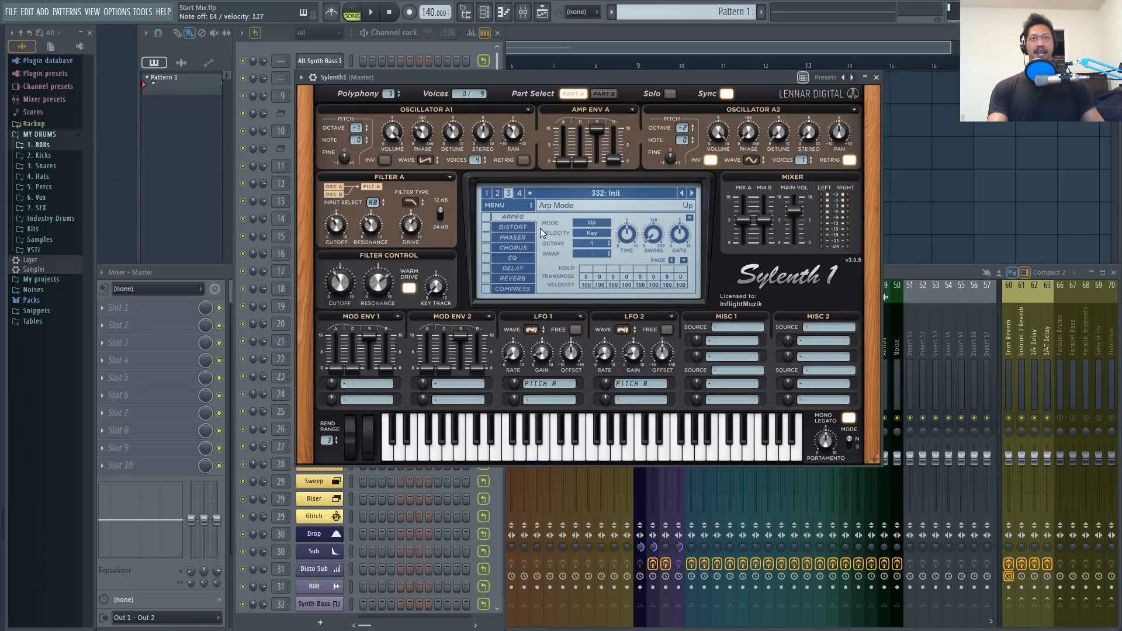
- Enable the distortion effect with the OverDrive type, sweep its amount up to 10, and settle it at about 1.76
left_click(485, 228)
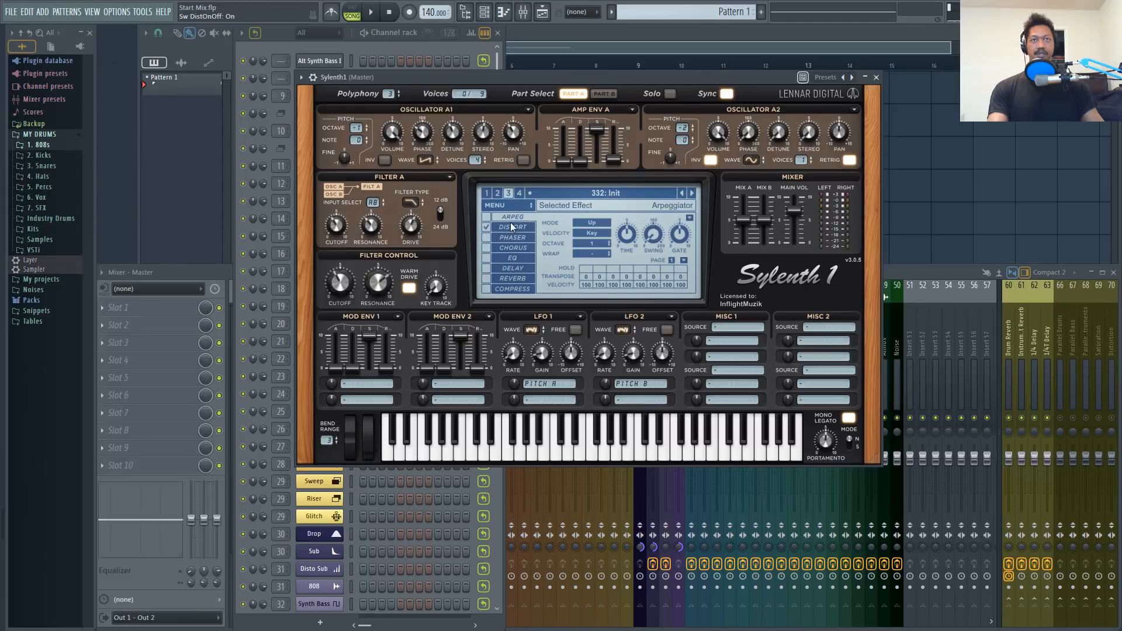
left_click(509, 227)
left_click(616, 228)
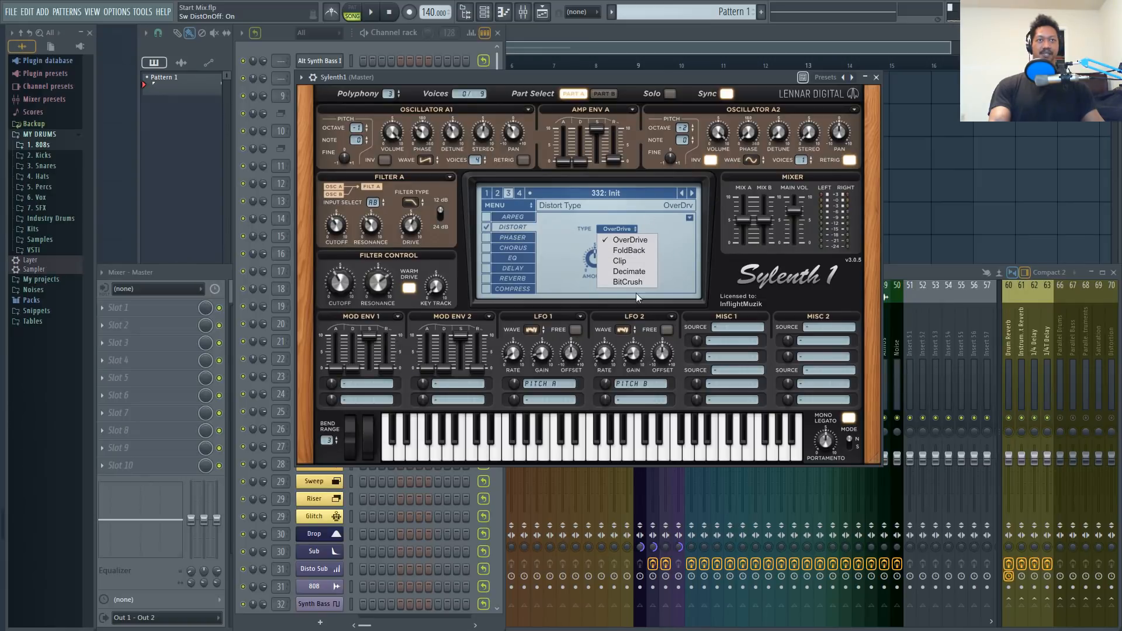
left_click(560, 252)
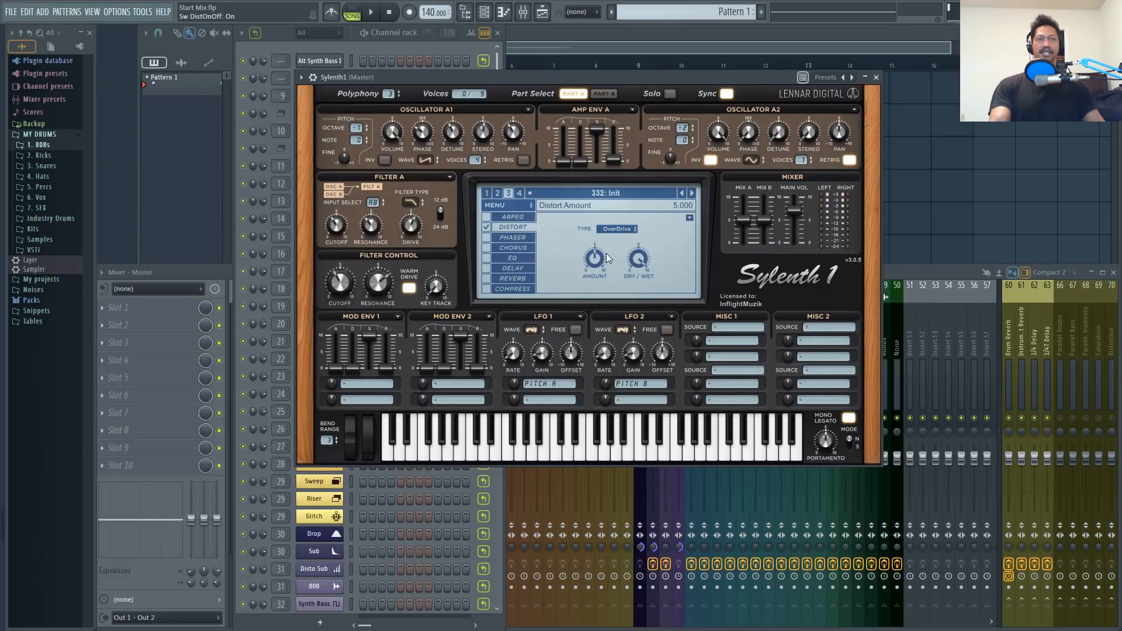
left_click_drag(588, 257, 614, 243)
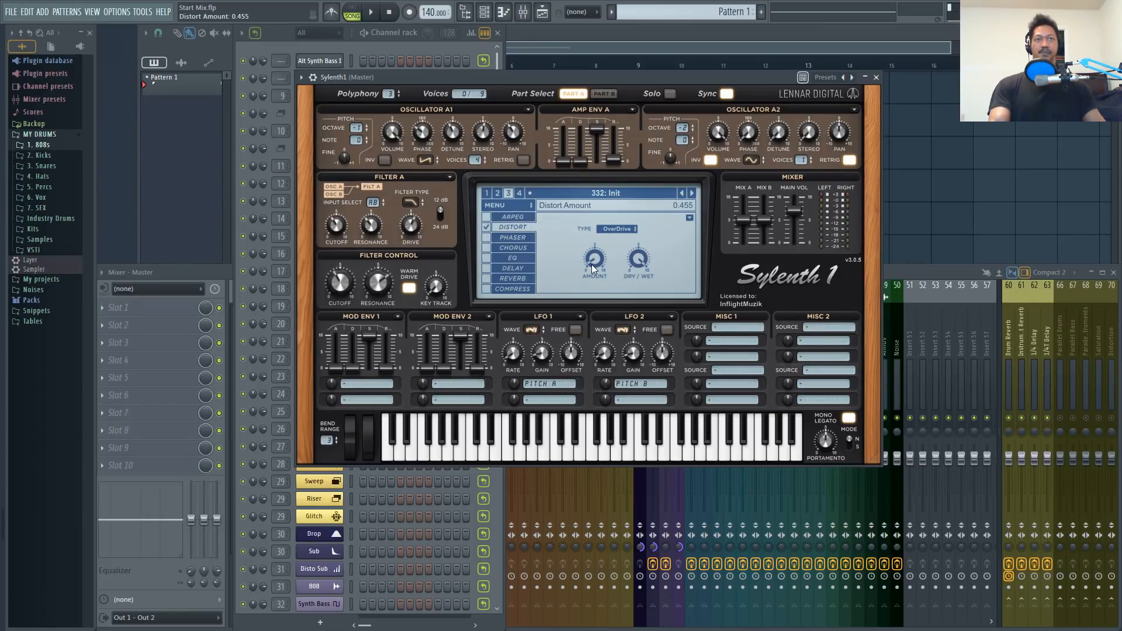
left_click_drag(594, 269, 617, 86)
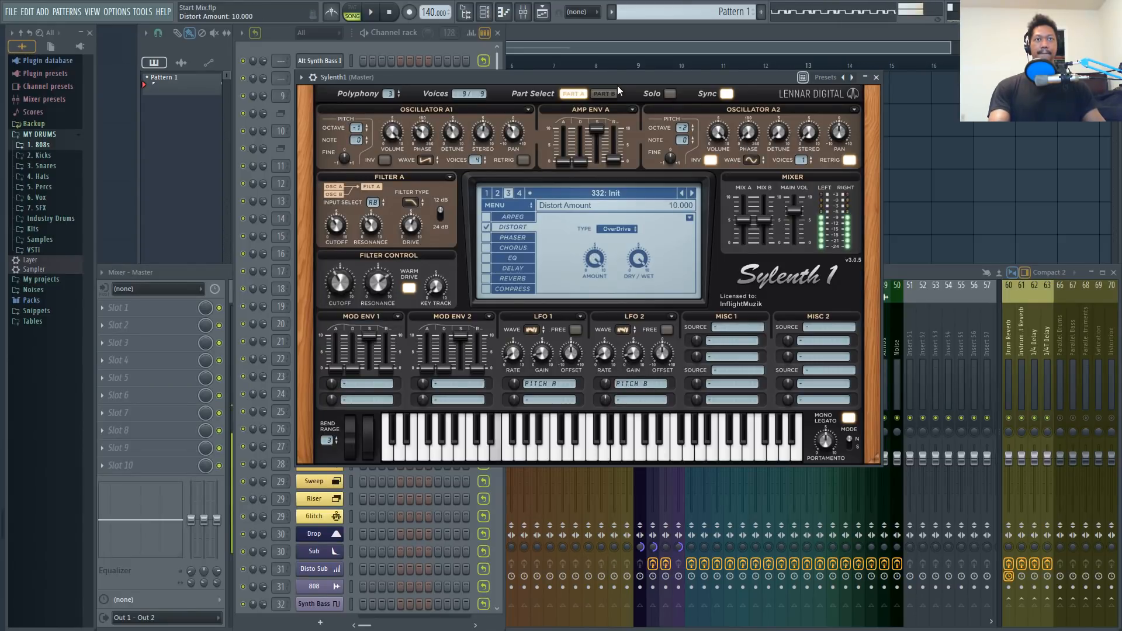
left_click_drag(595, 263, 583, 410)
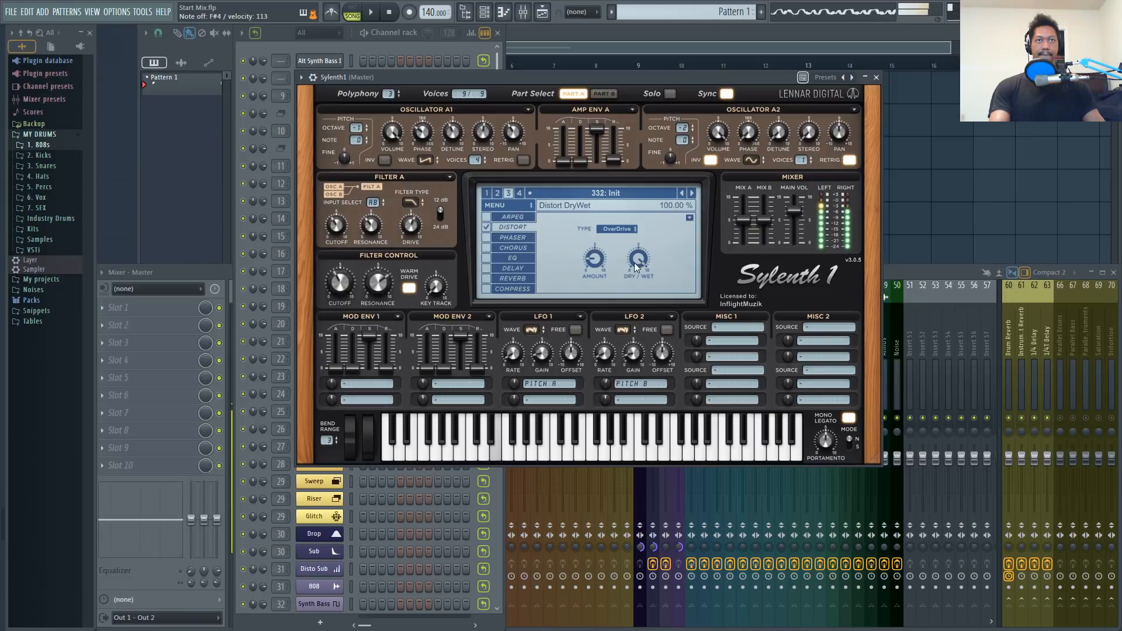
- Try the FoldBack distortion type, sweeping its amount up to 10 and back to about 2.33
left_click(631, 231)
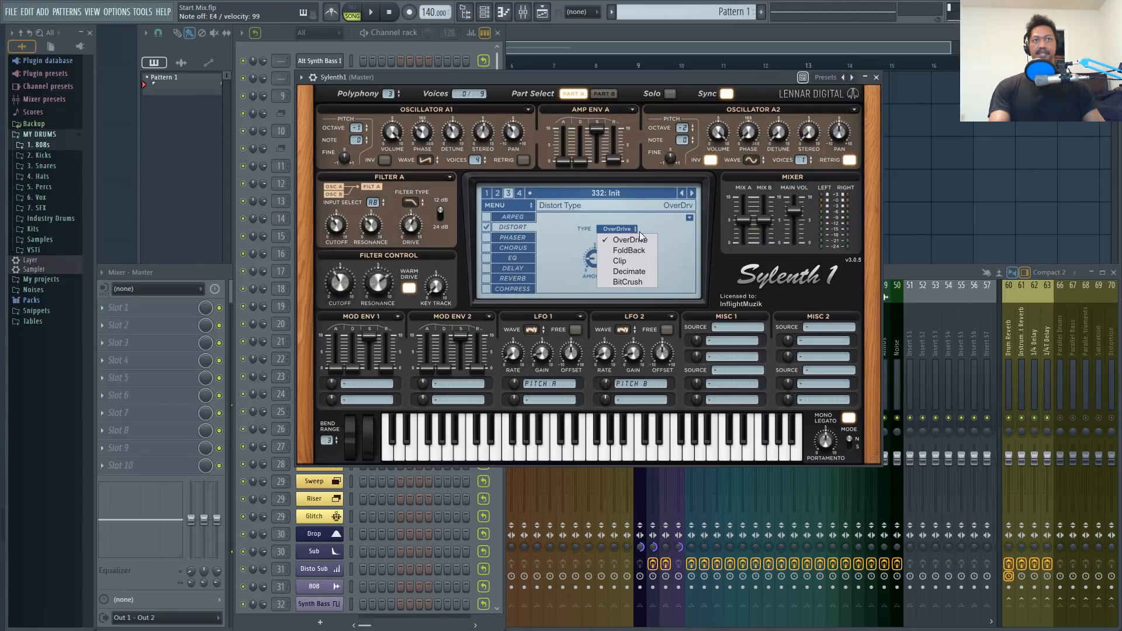
left_click(637, 254)
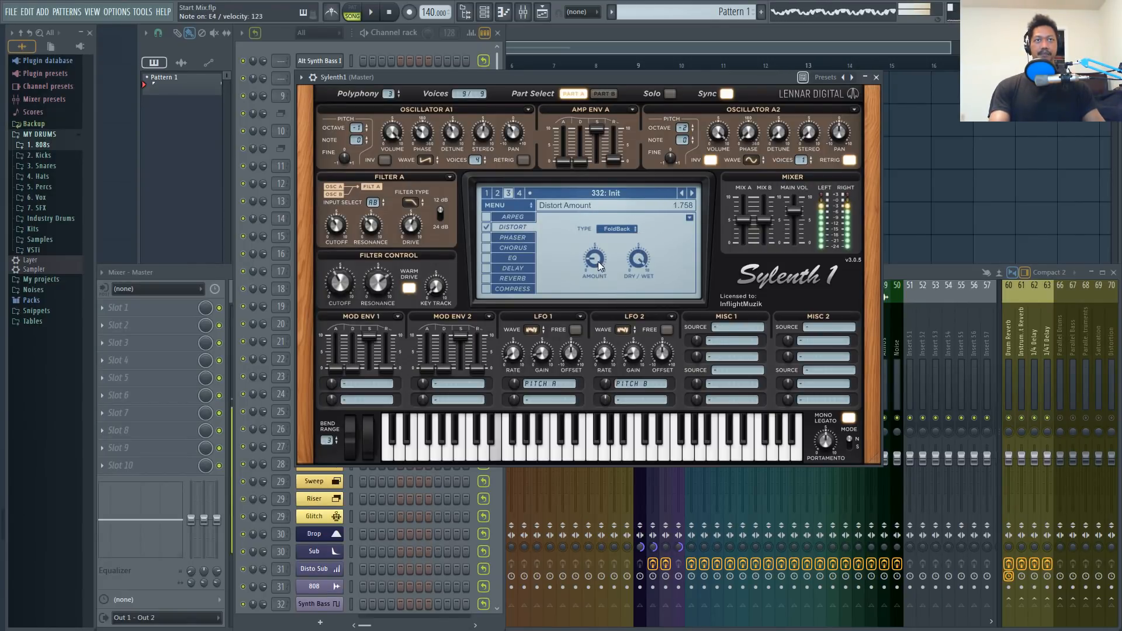
left_click_drag(597, 262, 598, 243)
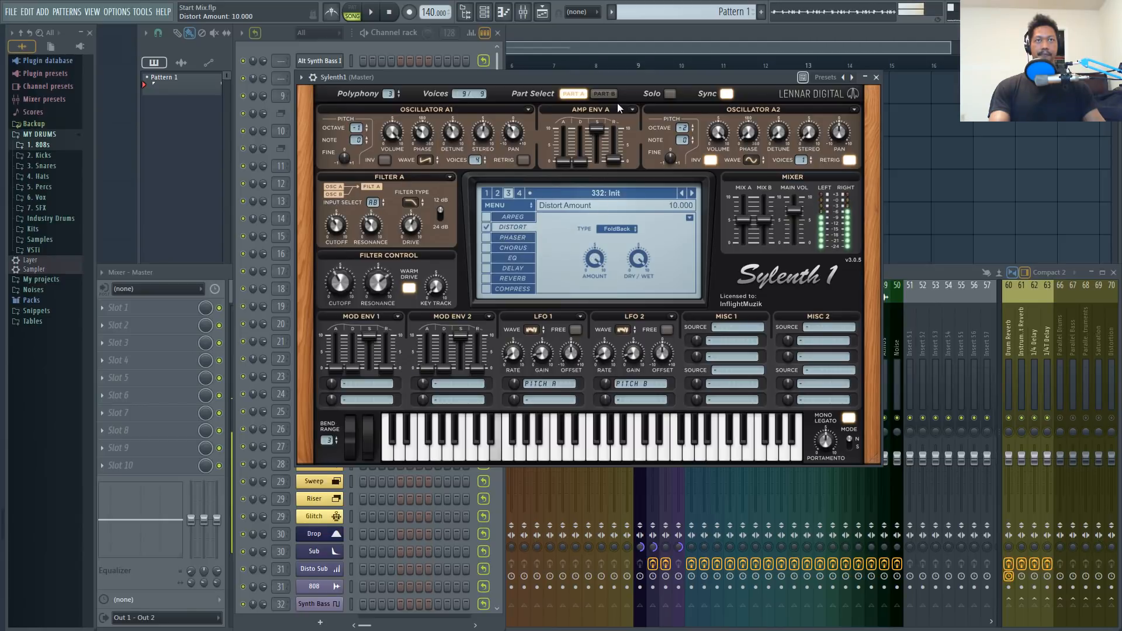
left_click_drag(617, 111, 605, 185)
left_click_drag(598, 208, 595, 226)
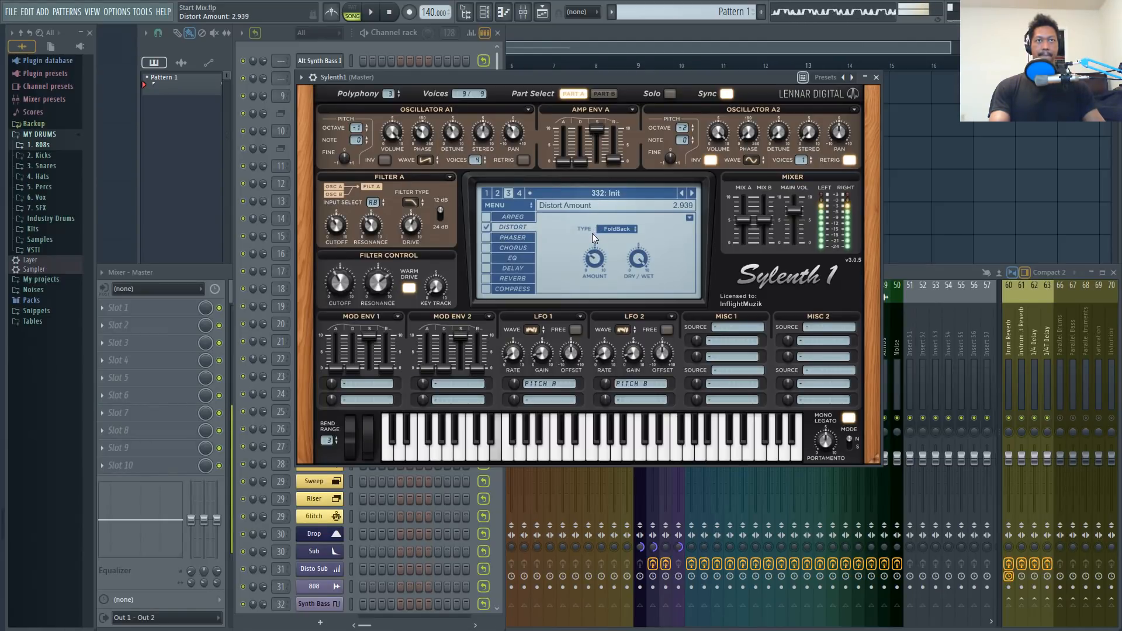
left_click_drag(592, 233, 591, 244)
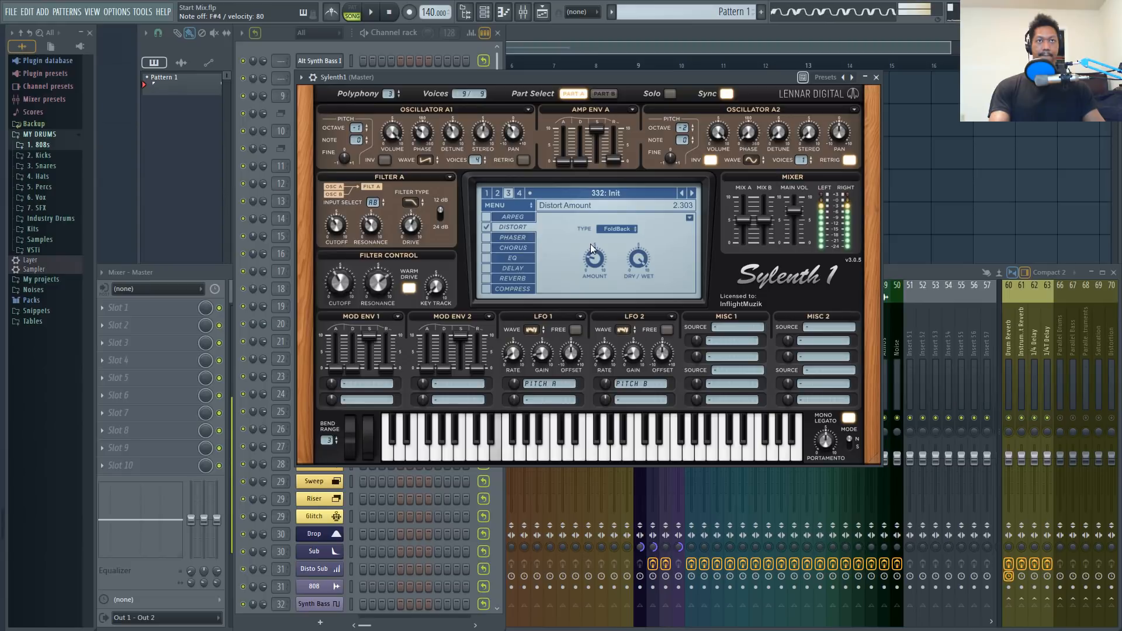
left_click_drag(590, 244, 591, 245)
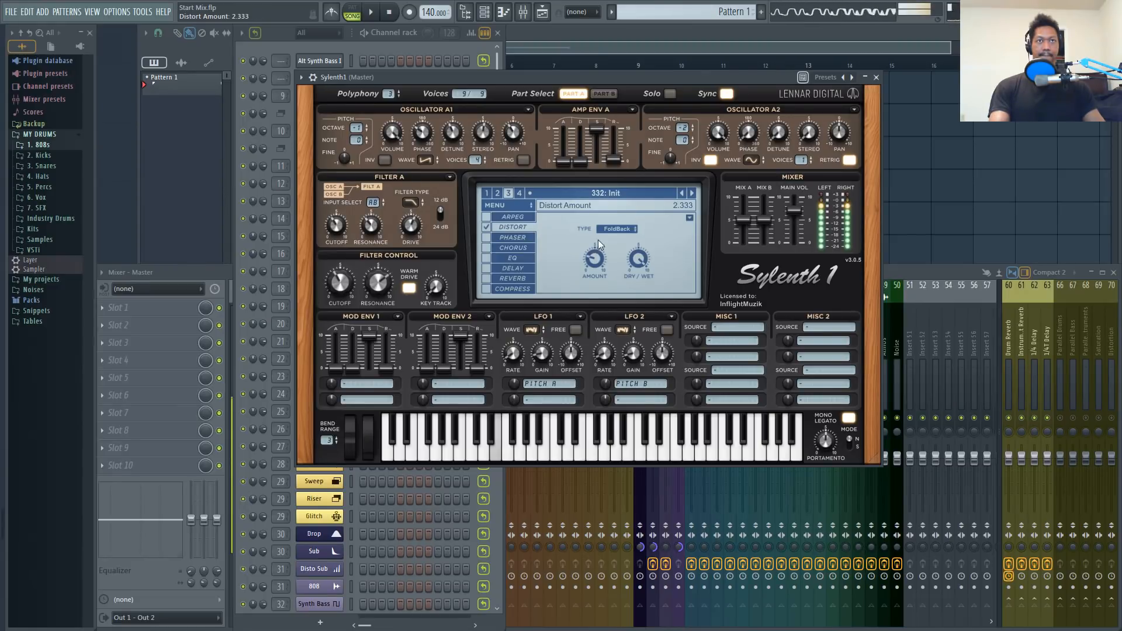
- Switch the distortion type to Clip and set its amount to about 1.39
left_click(627, 228)
left_click(636, 261)
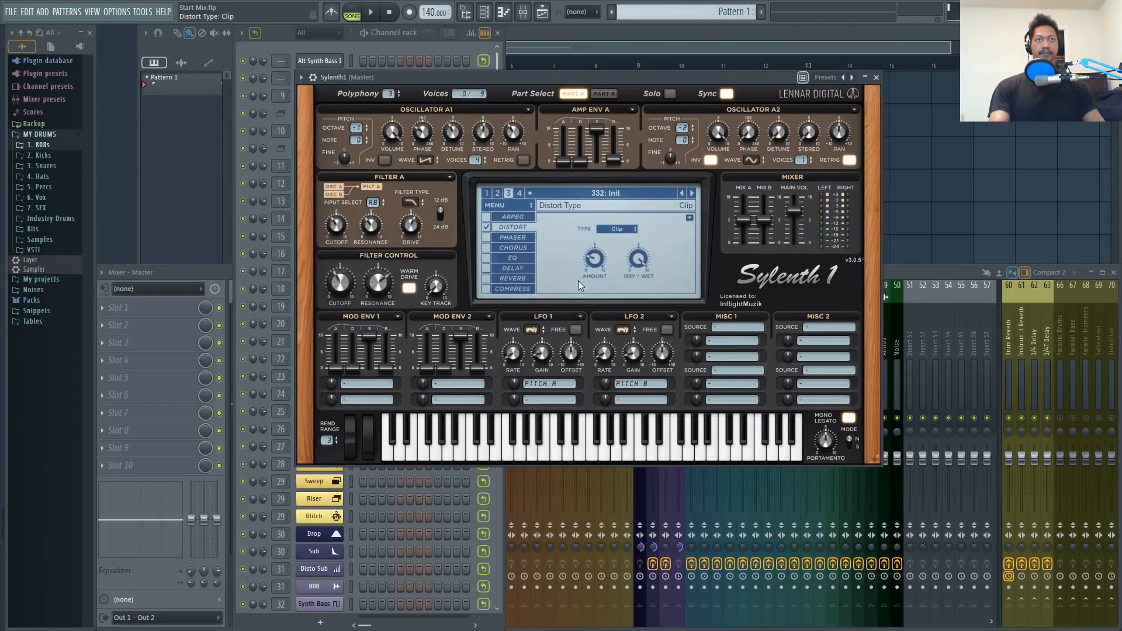
mouse_move(591, 265)
left_mouse_down()
mouse_move(621, 113)
mouse_move(600, 266)
left_mouse_up()
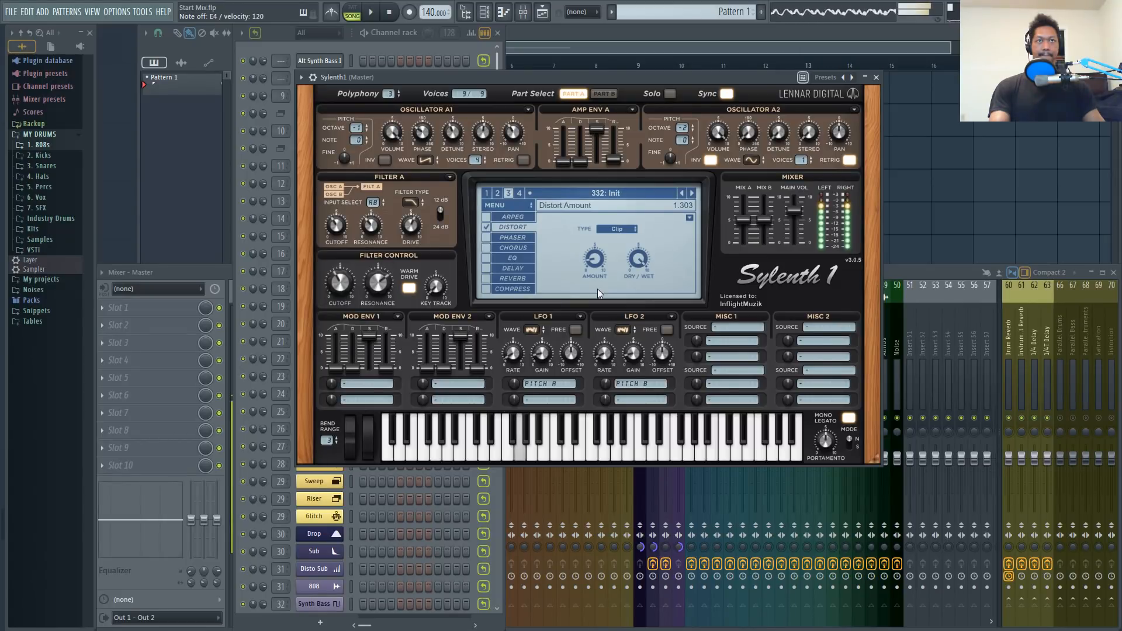
left_click_drag(598, 289, 597, 287)
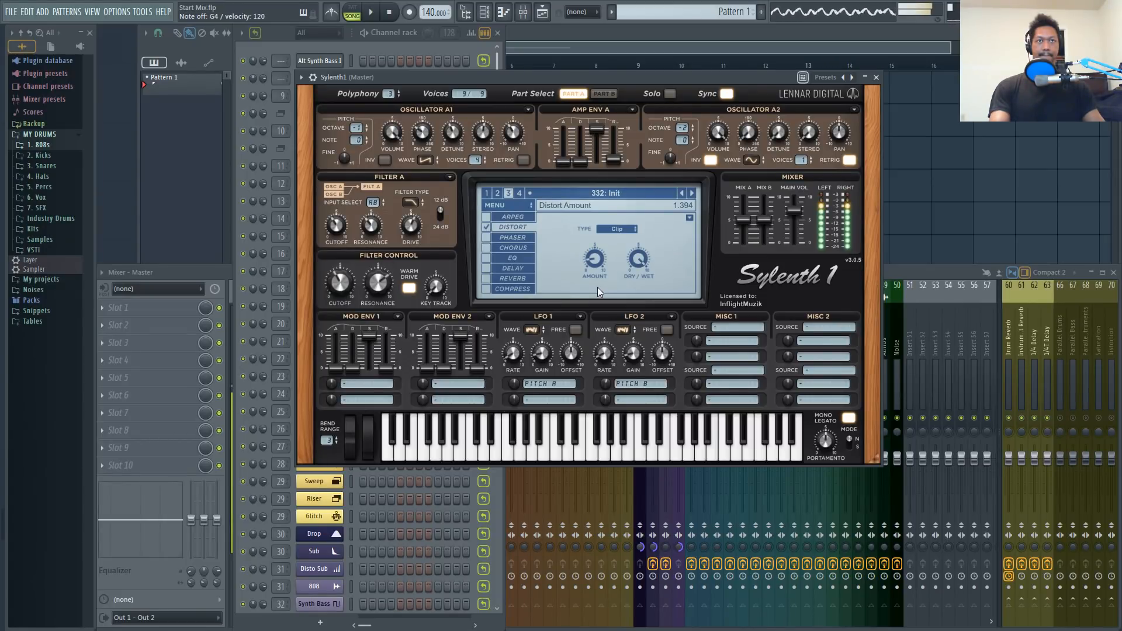
- Try the Decimate distortion type at an amount of about 6.61, sweeping the dry/wet mix down to about 4.55%
left_click(617, 229)
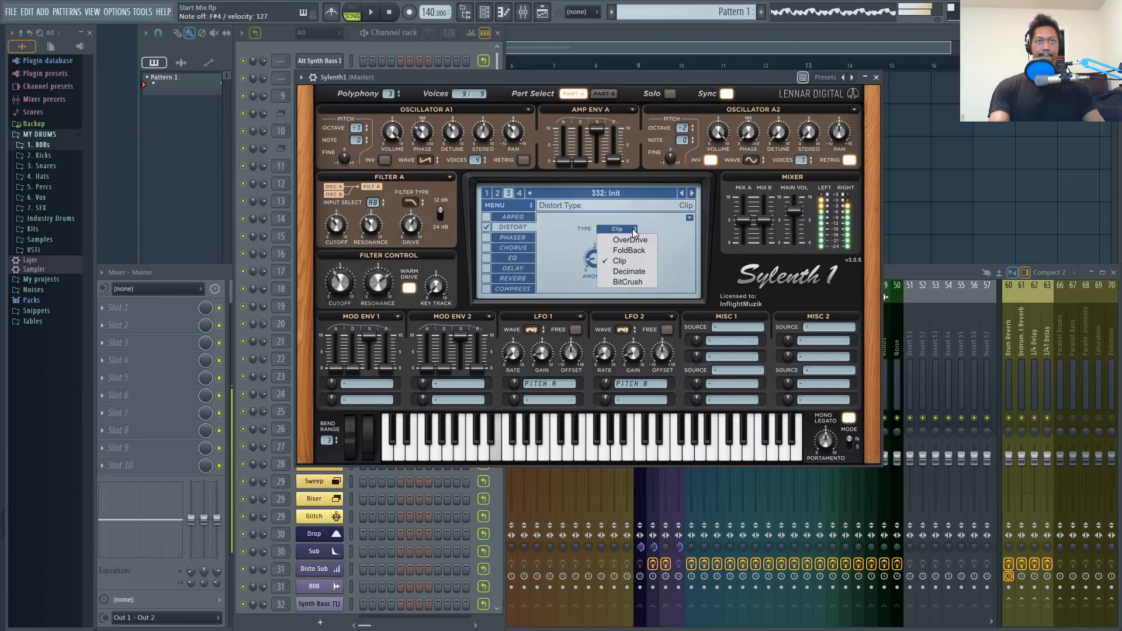
left_click(628, 270)
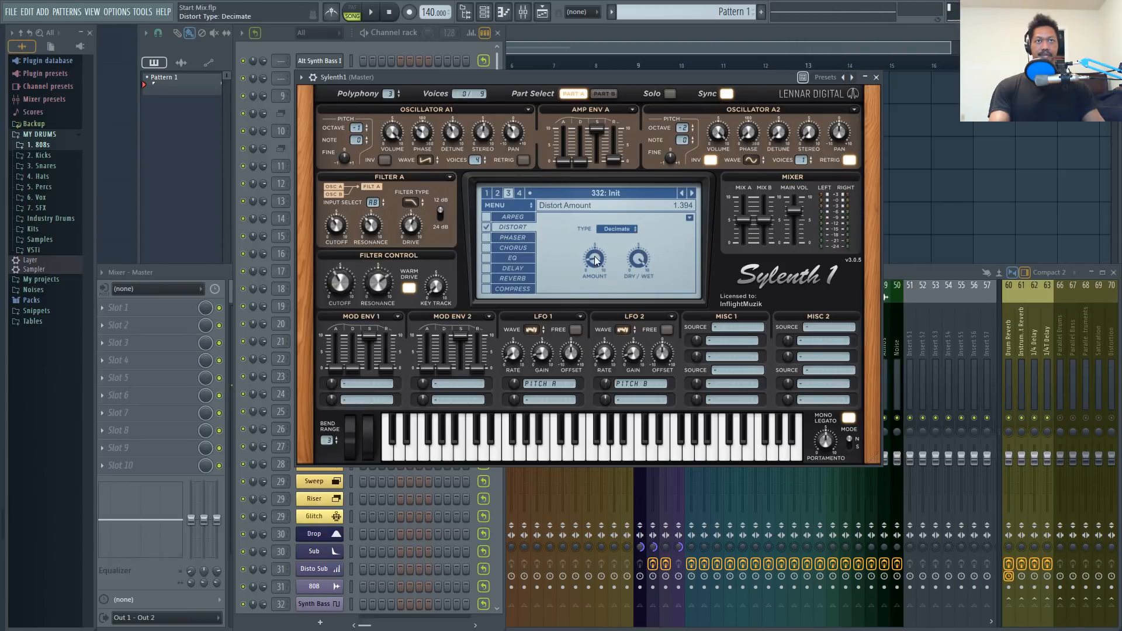
left_click_drag(595, 259, 596, 160)
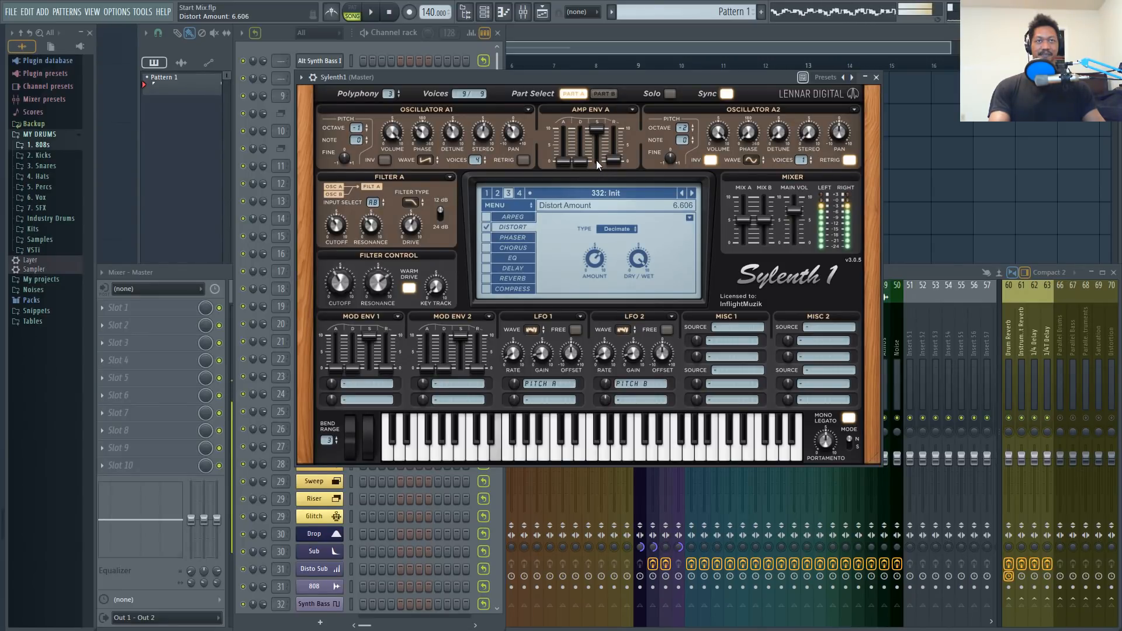
left_click_drag(639, 258, 636, 264)
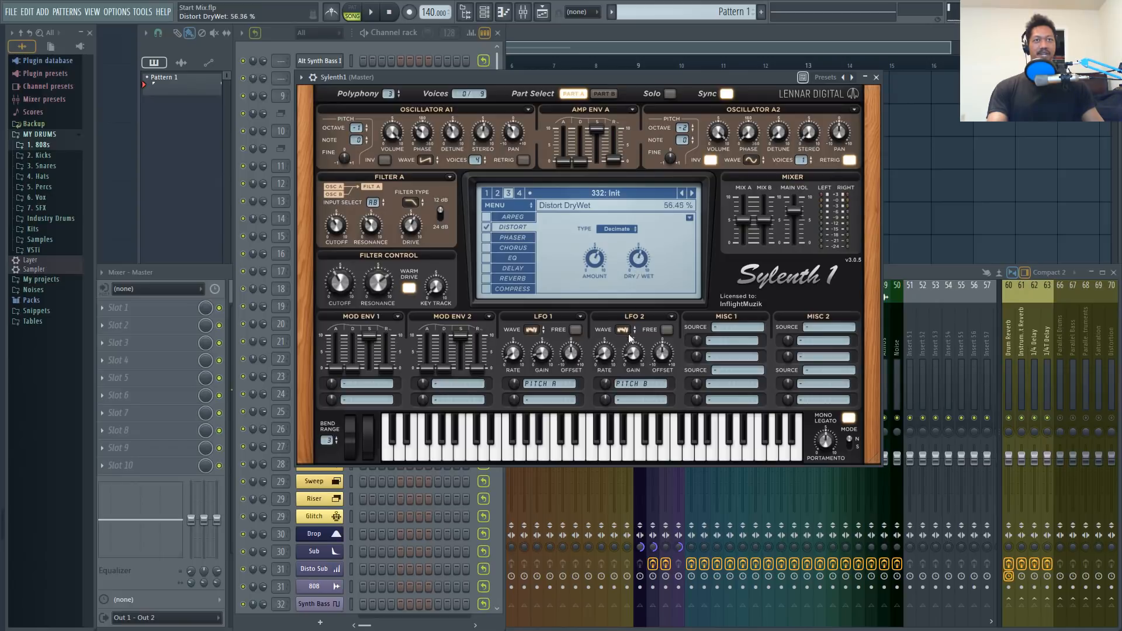
left_click_drag(630, 338, 645, 445)
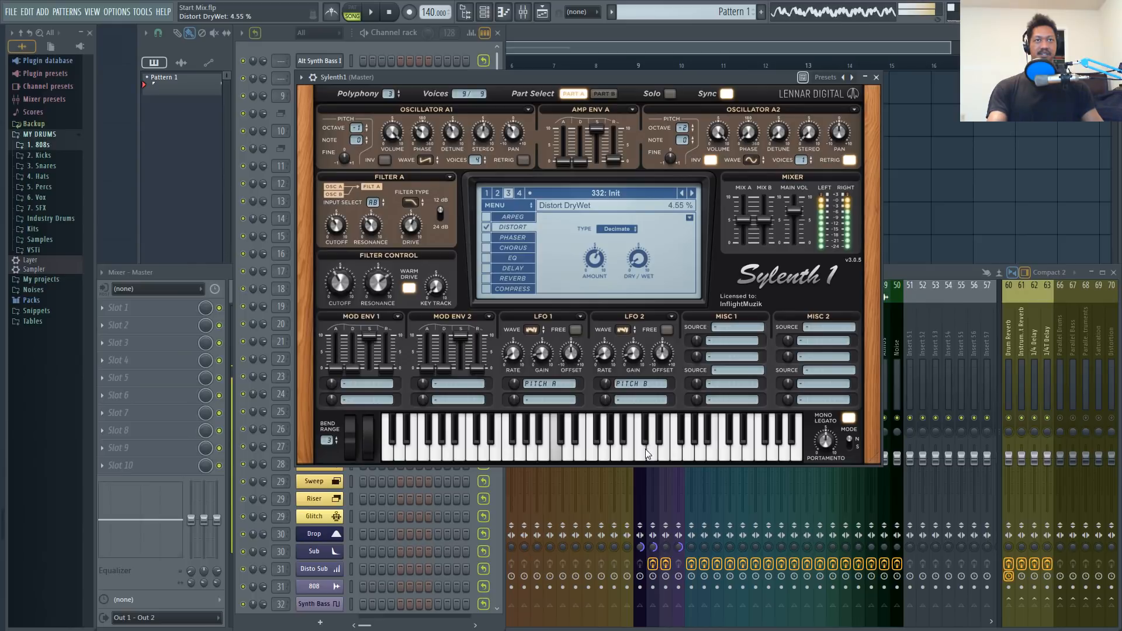
- Try the BitCrush distortion type, sweeping its amount down to about 6.15 and up to 10, and adjust the dry/wet mix
left_click(616, 228)
left_click(630, 280)
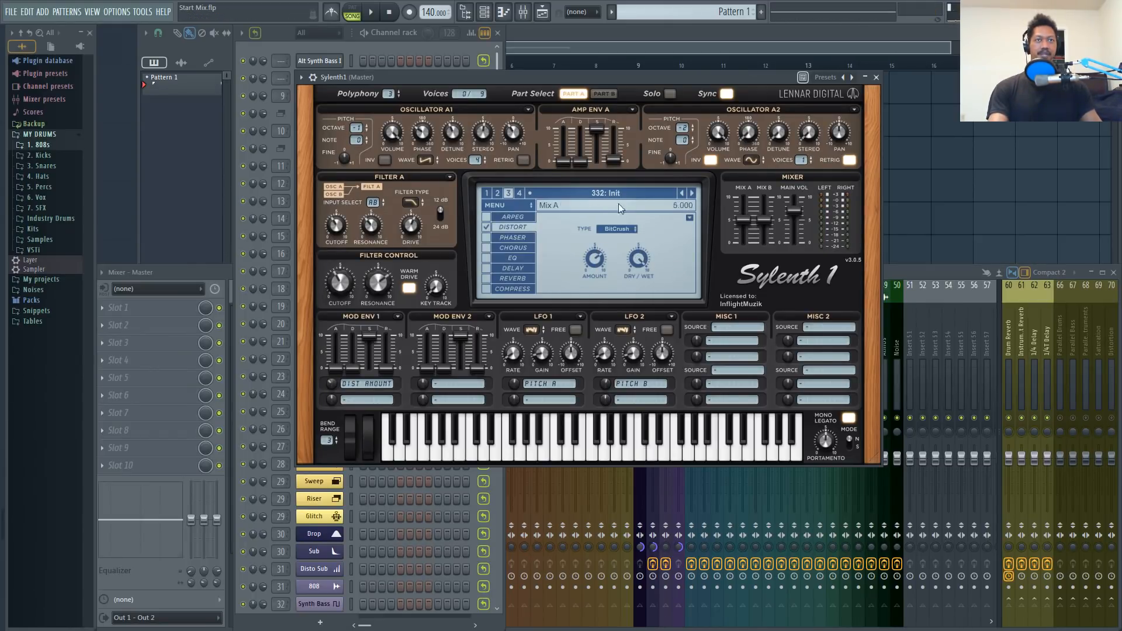
left_click_drag(583, 260, 616, 143)
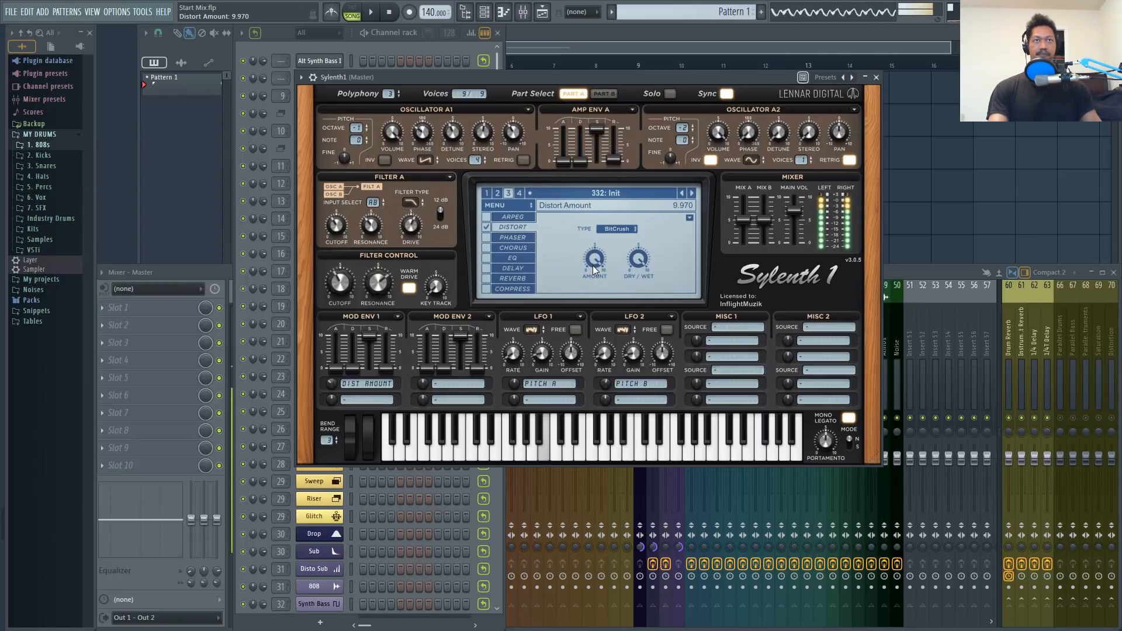
left_click_drag(593, 265, 623, 370)
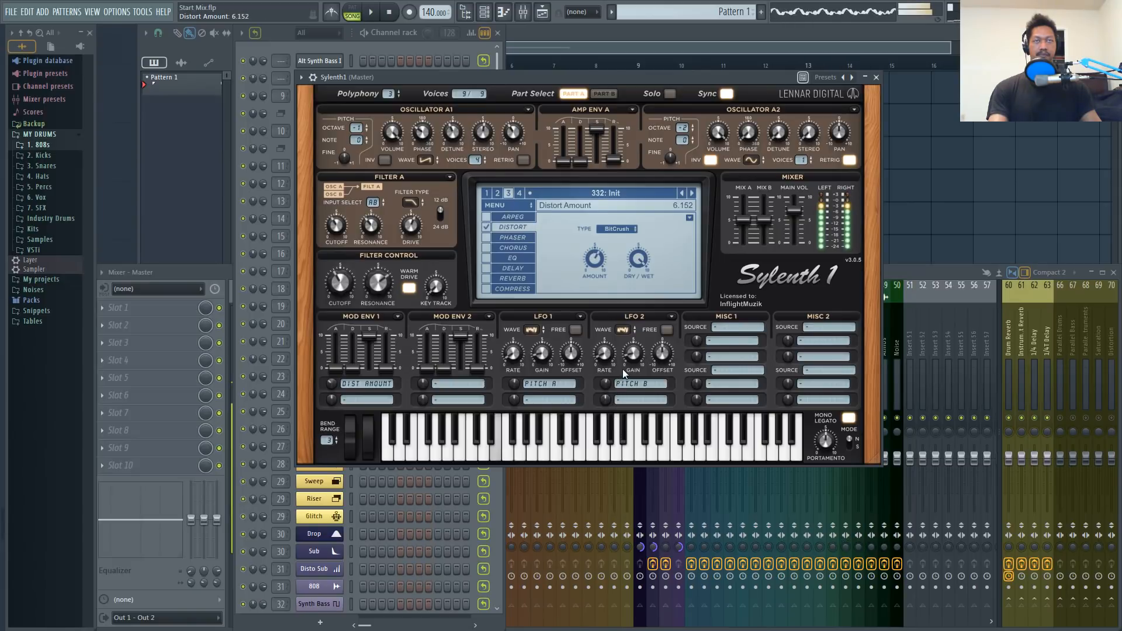
left_click_drag(595, 257, 648, 58)
left_click_drag(639, 256, 598, 262)
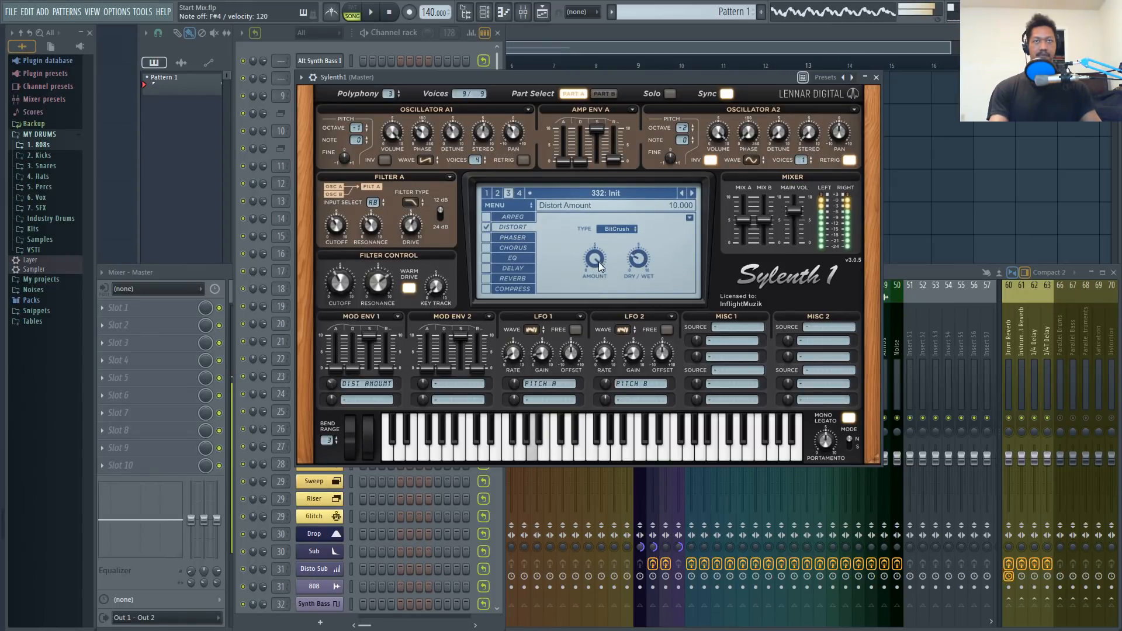
- Set the distortion type back to OverDrive and compare the sound with the distortion bypassed and enabled
left_click(628, 228)
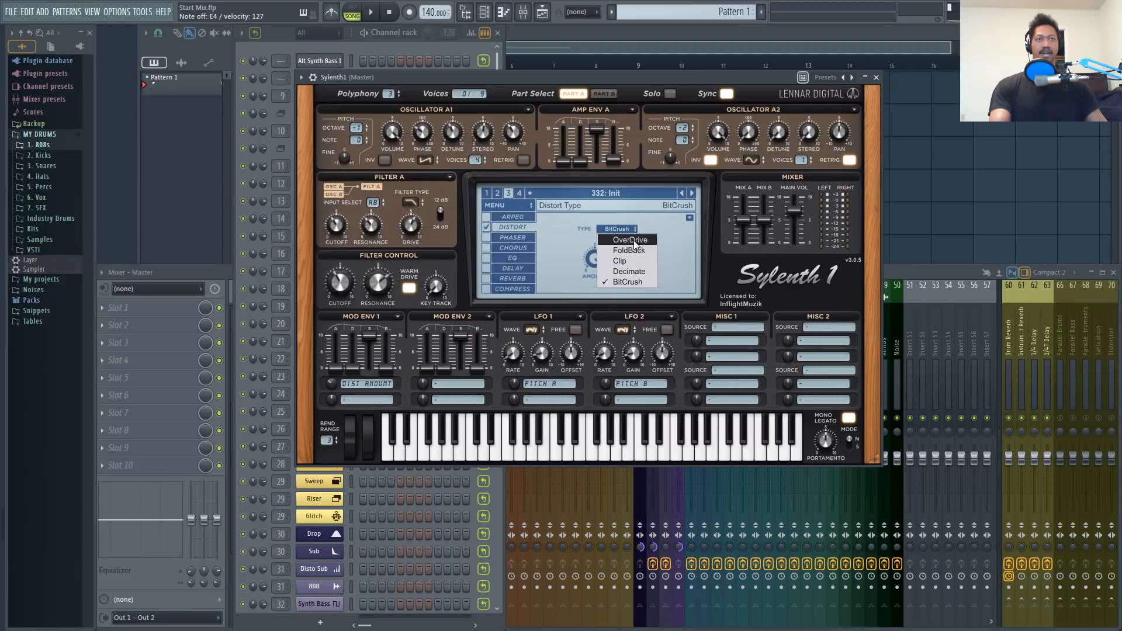
left_click(637, 268)
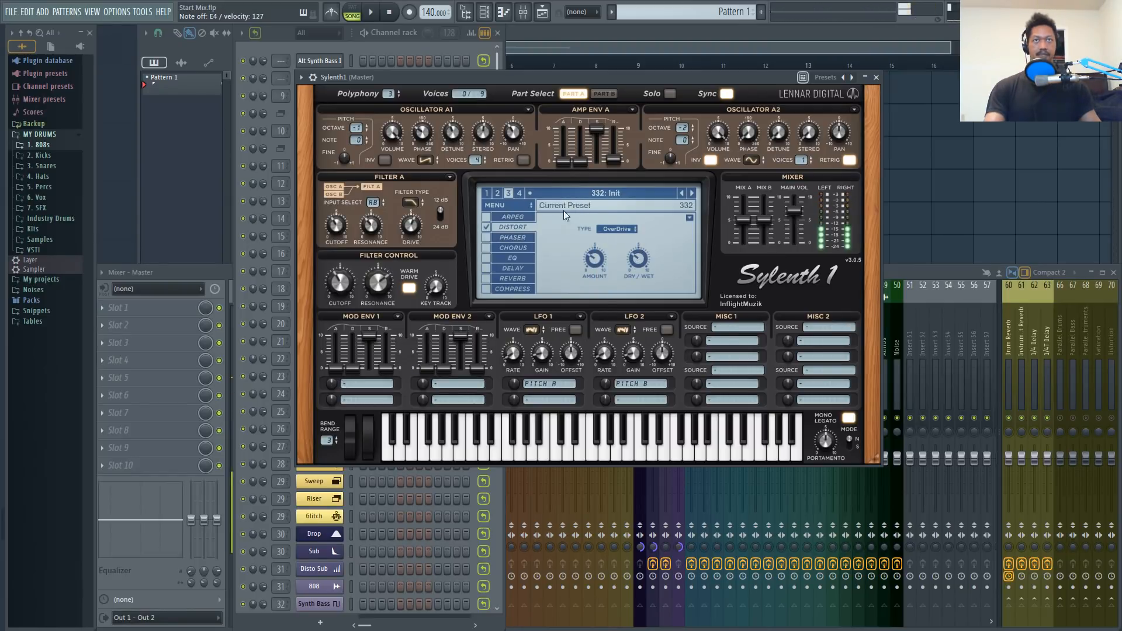
left_click(487, 228)
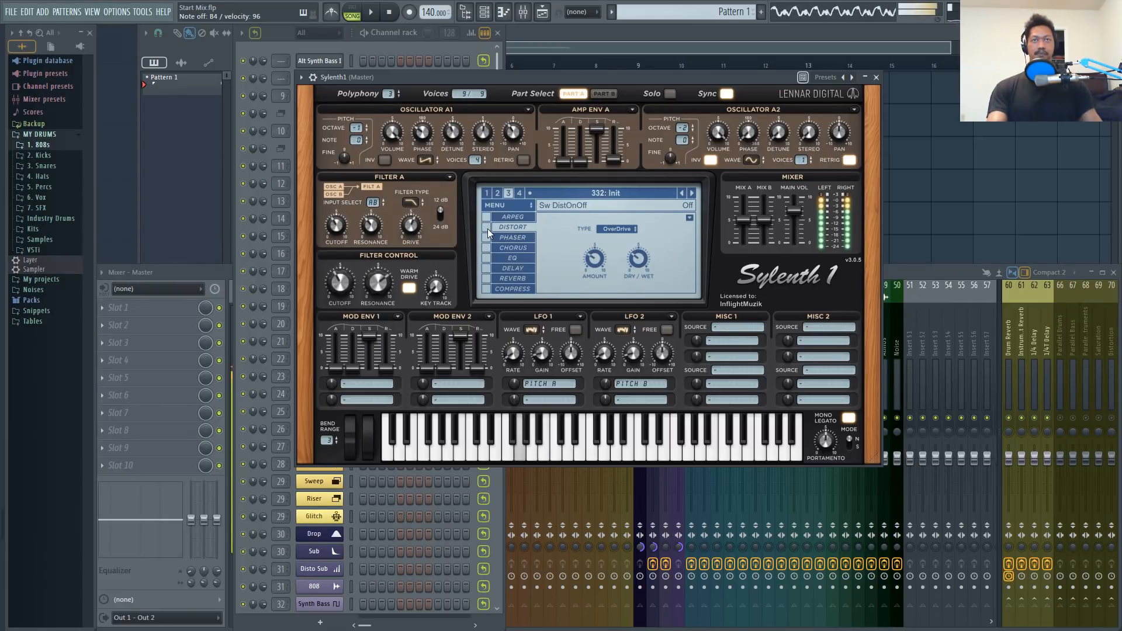
left_click(489, 227)
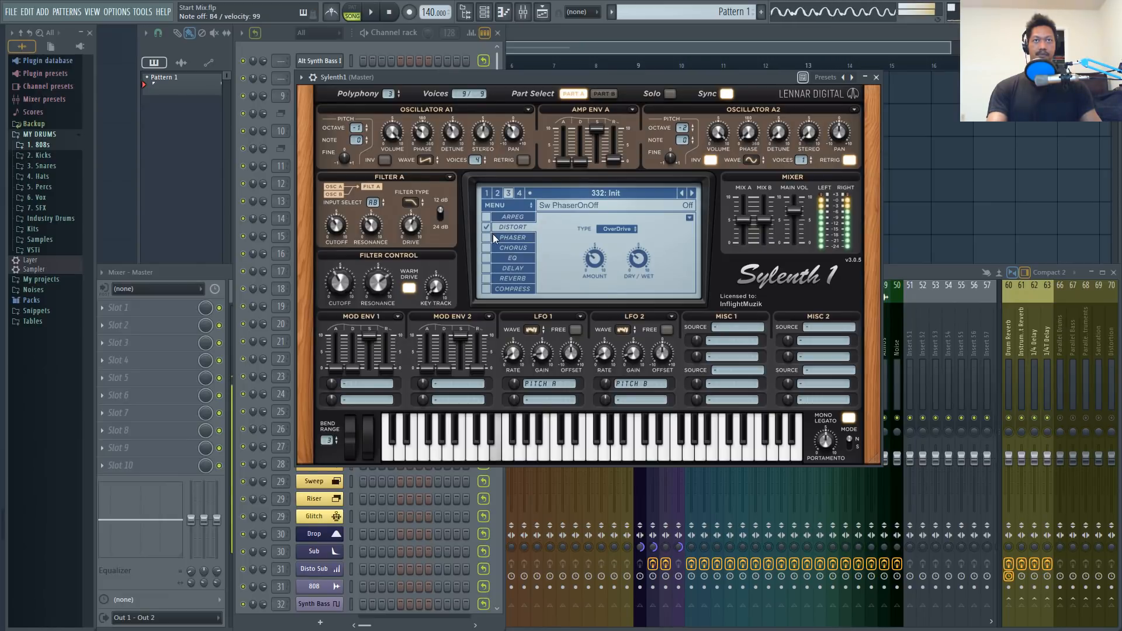
- Enable the chorus, raise its dry/wet mix, and compare dual mode off and on, leaving it on
left_click(487, 247)
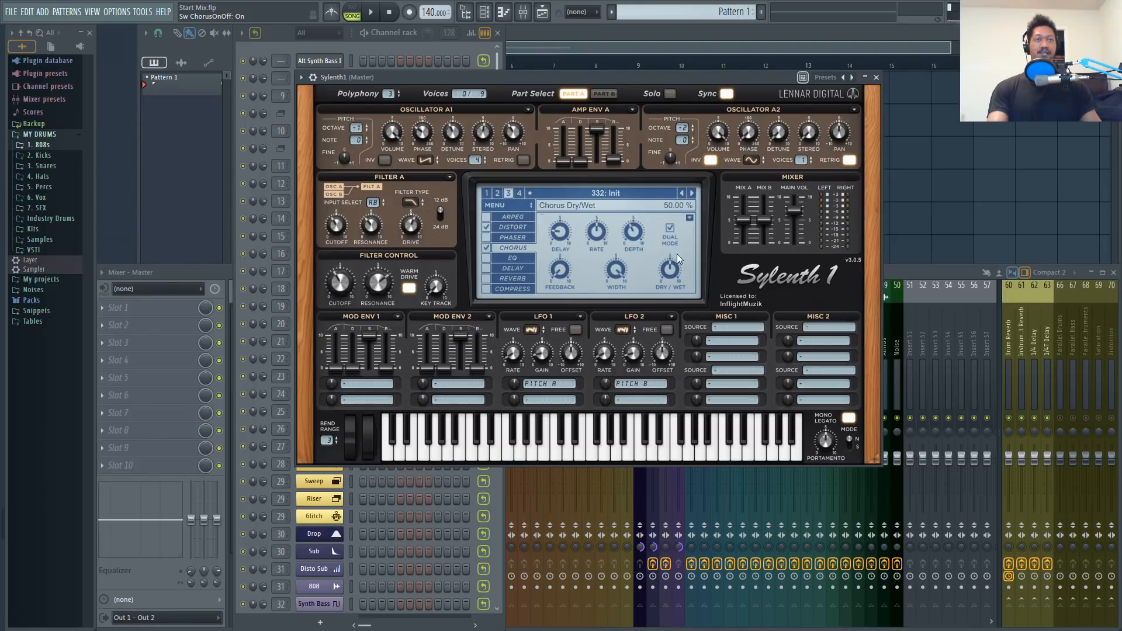
left_click_drag(672, 266, 683, 229)
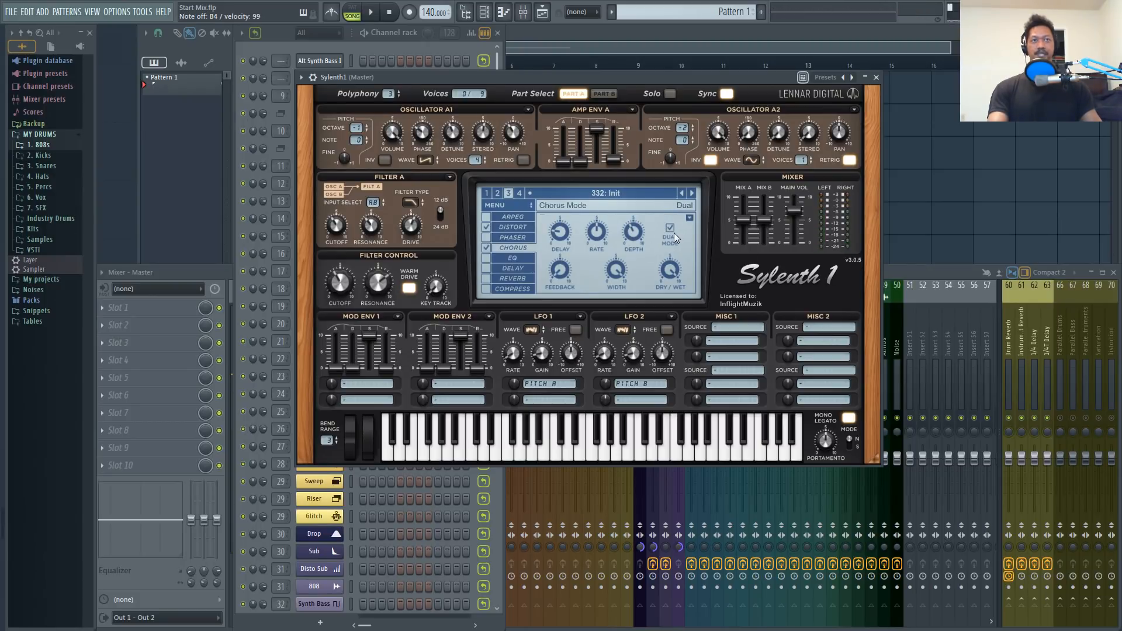
left_click(671, 231)
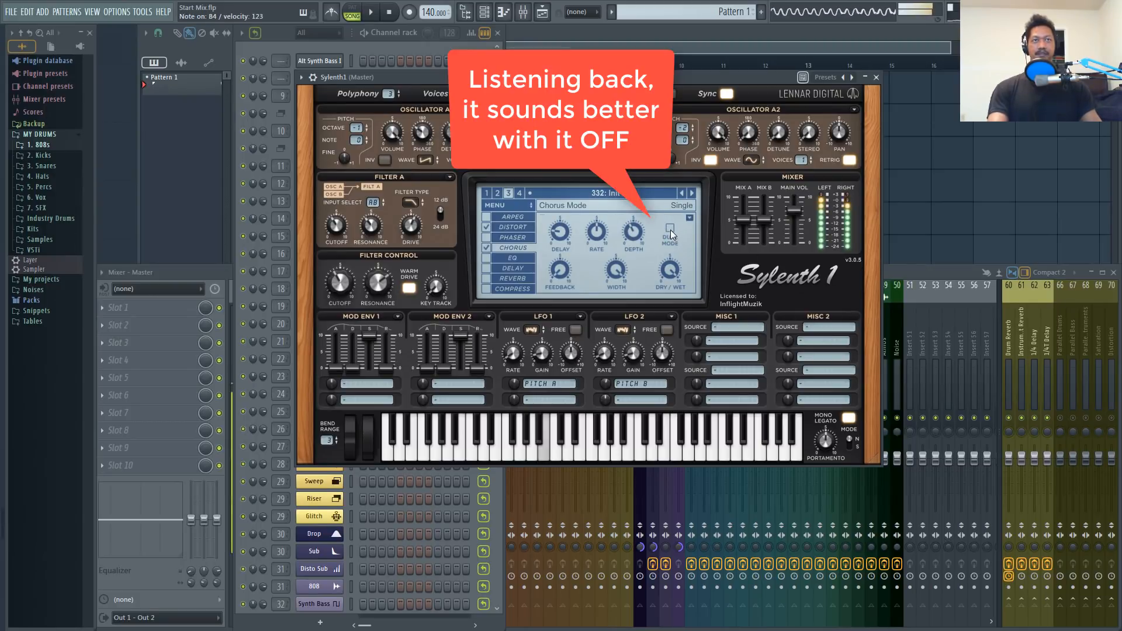
left_click(671, 230)
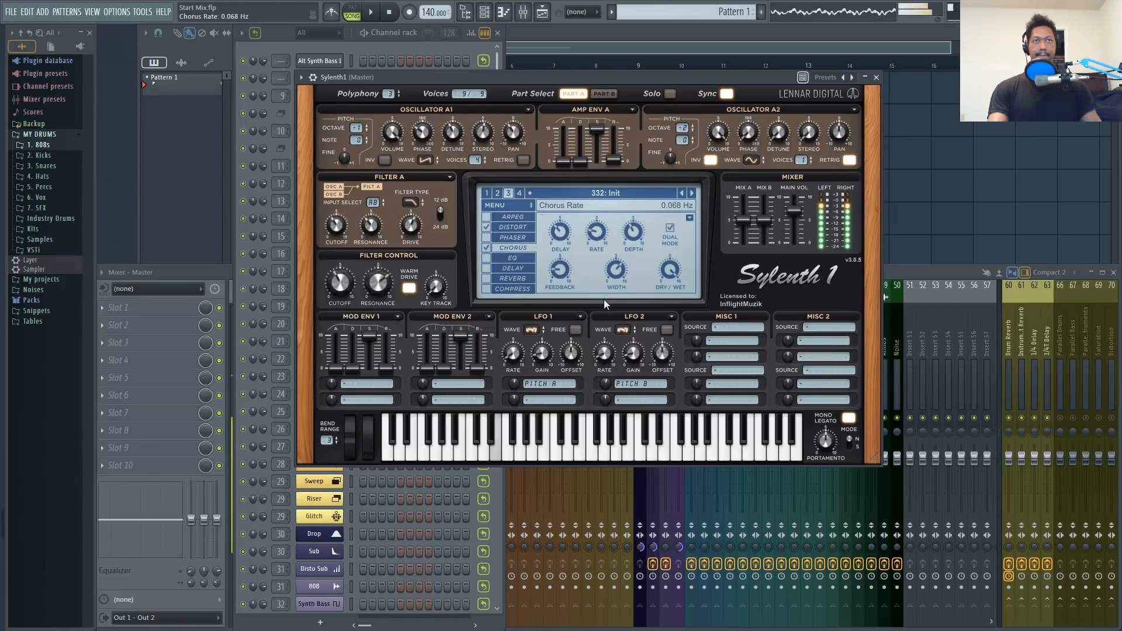
- Set the chorus rate to about 0.078 Hz, fine-tune its depth, and lower its dry/wet mix
left_click_drag(606, 302, 606, 297)
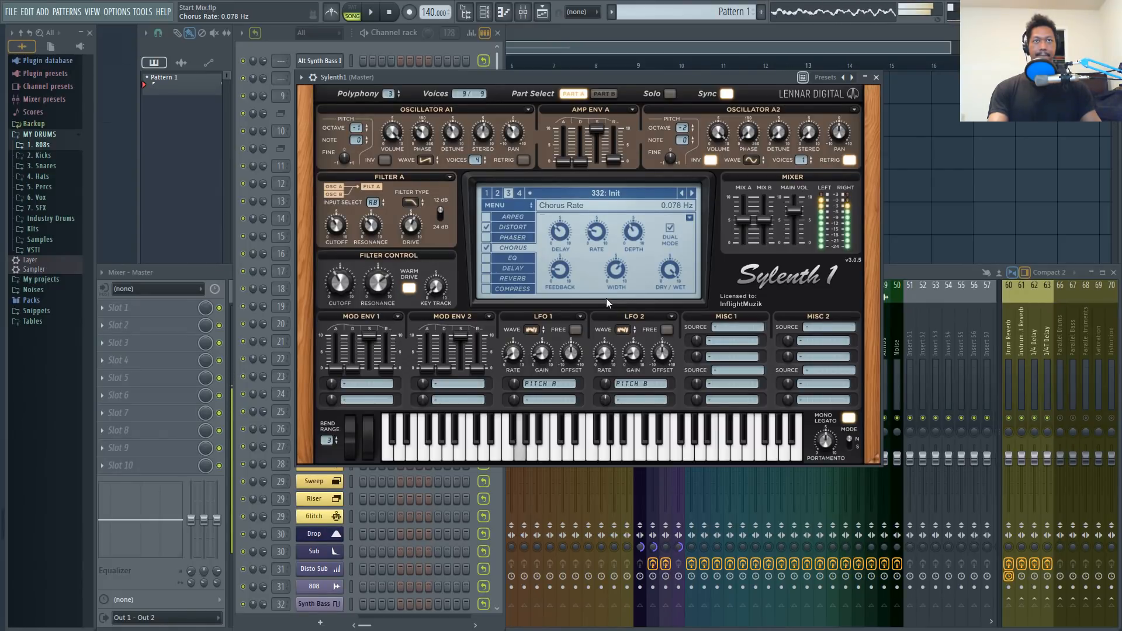
mouse_move(636, 247)
left_mouse_down()
mouse_move(635, 237)
mouse_move(633, 259)
mouse_move(635, 250)
left_mouse_up()
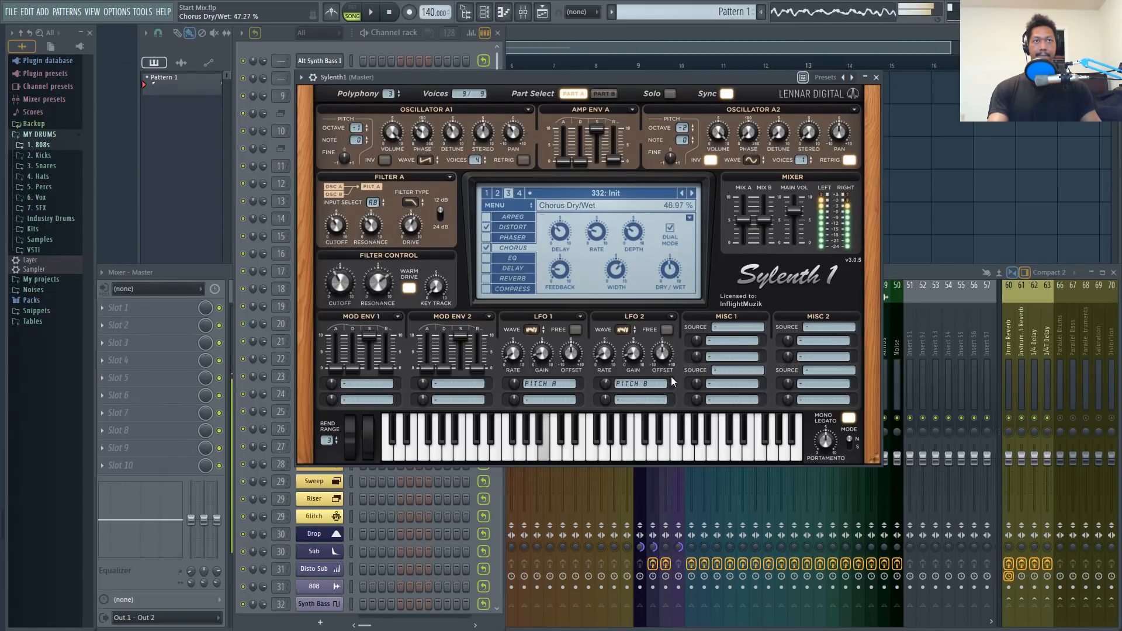
left_click_drag(675, 397, 677, 414)
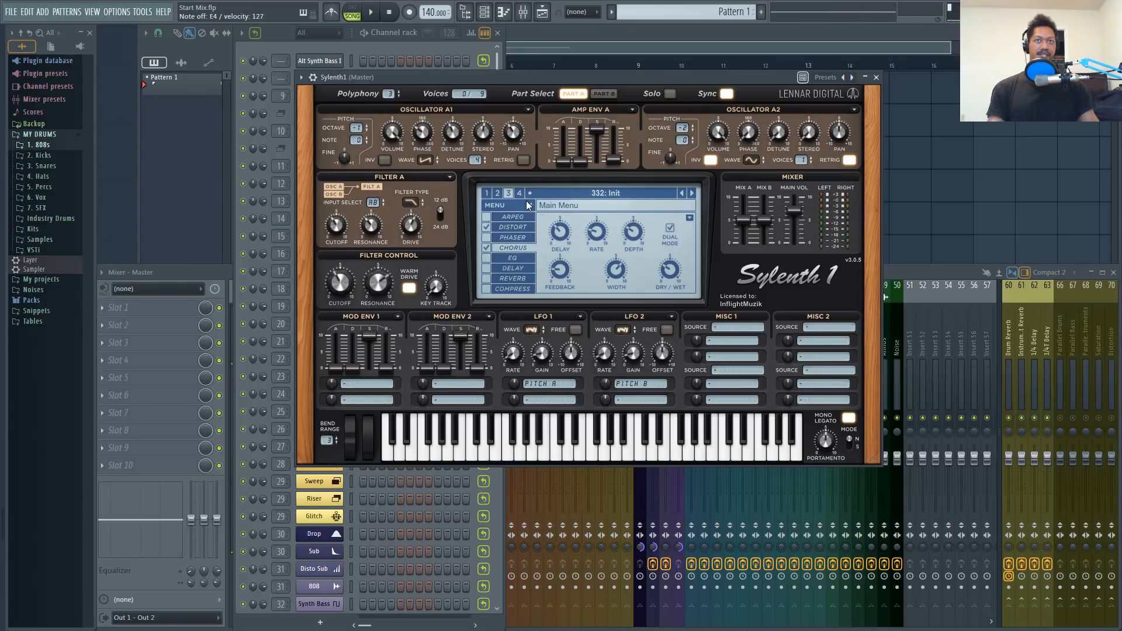
- Switch off the chorus and enable the EQ, keeping its mode at 1-Pole
left_click(488, 248)
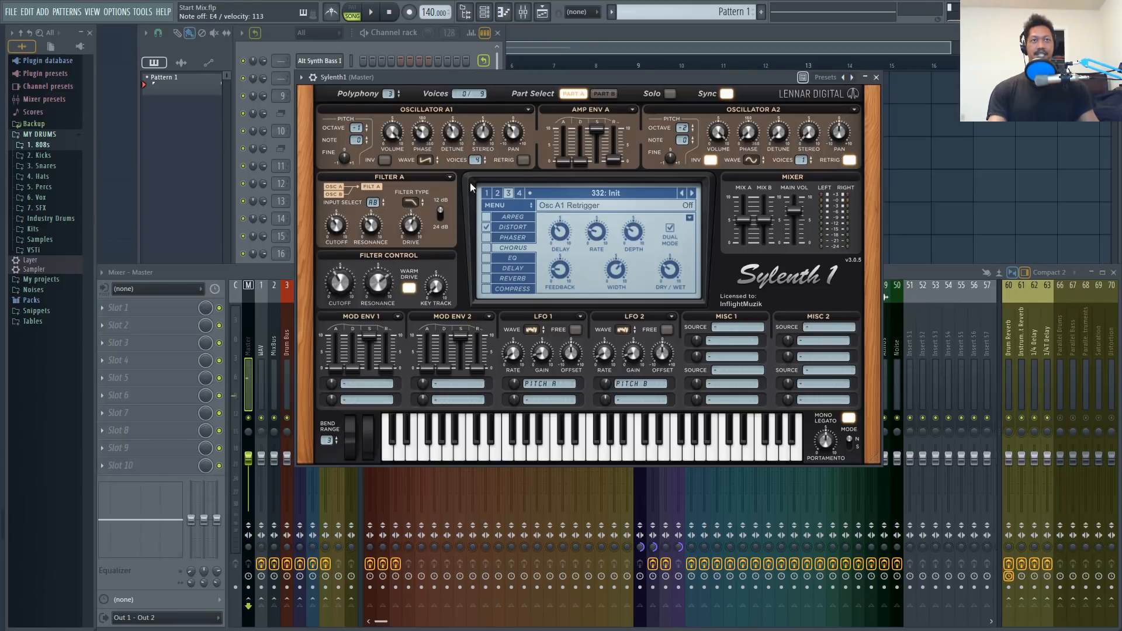
left_click(515, 257)
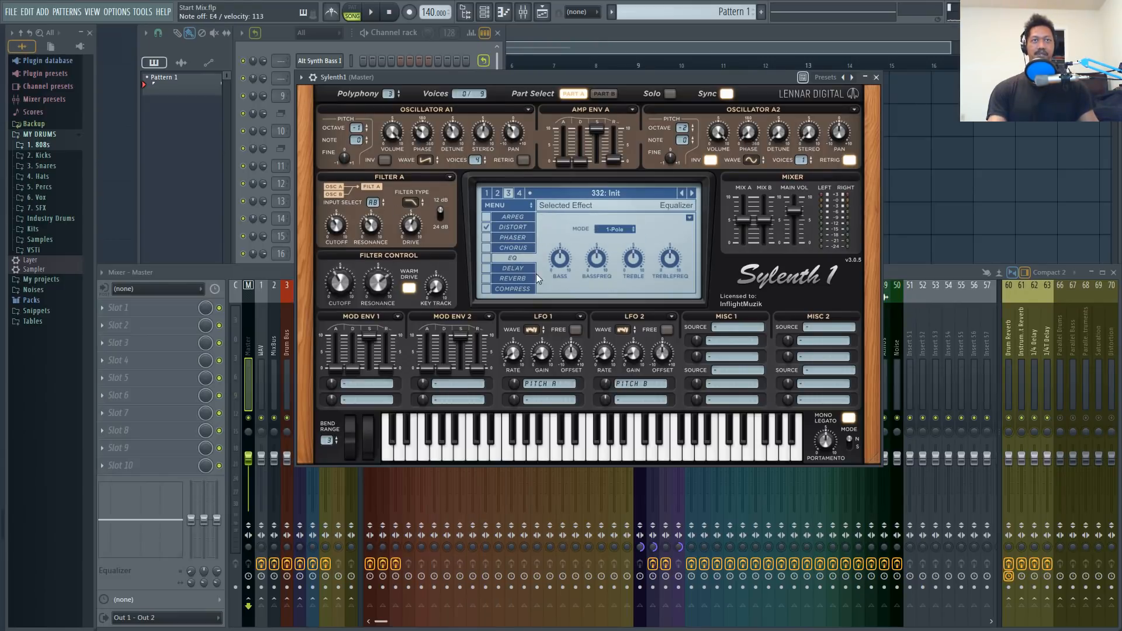
left_click(487, 258)
left_click(623, 229)
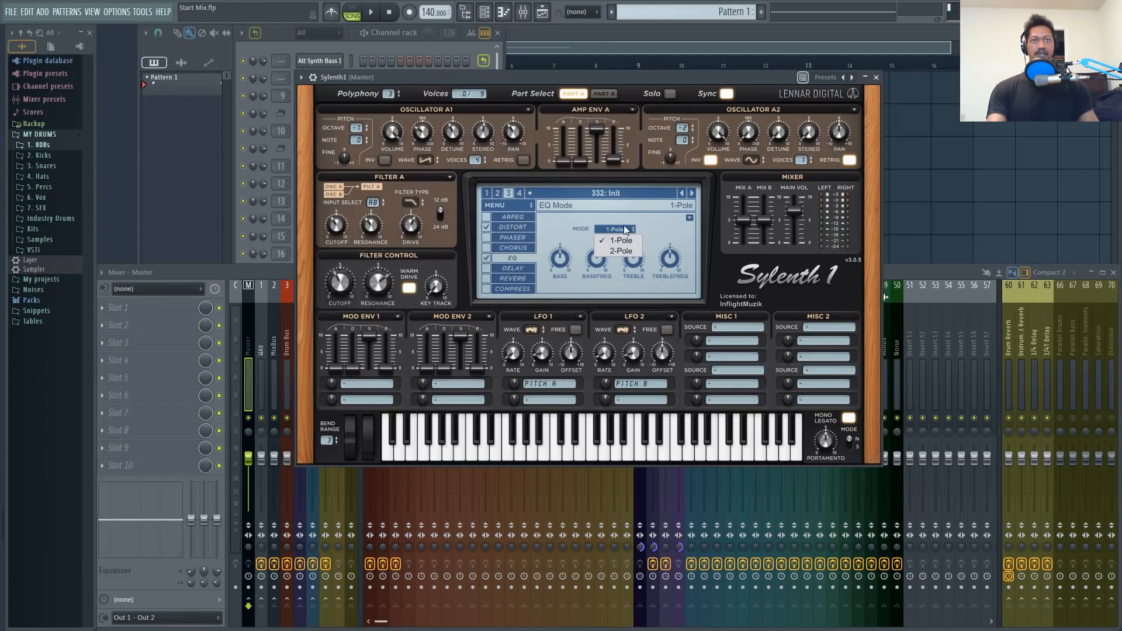
left_click(623, 230)
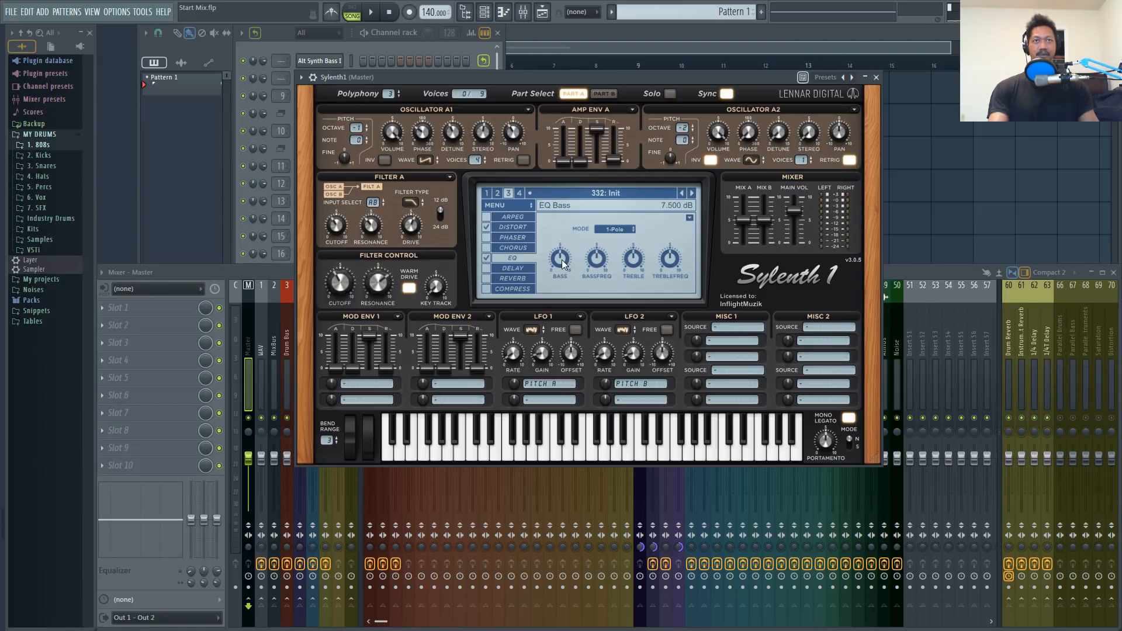
- Increase the EQ bass boost and lower the bass frequency
mouse_move(563, 260)
left_mouse_down()
mouse_move(573, 198)
mouse_move(567, 240)
left_mouse_up()
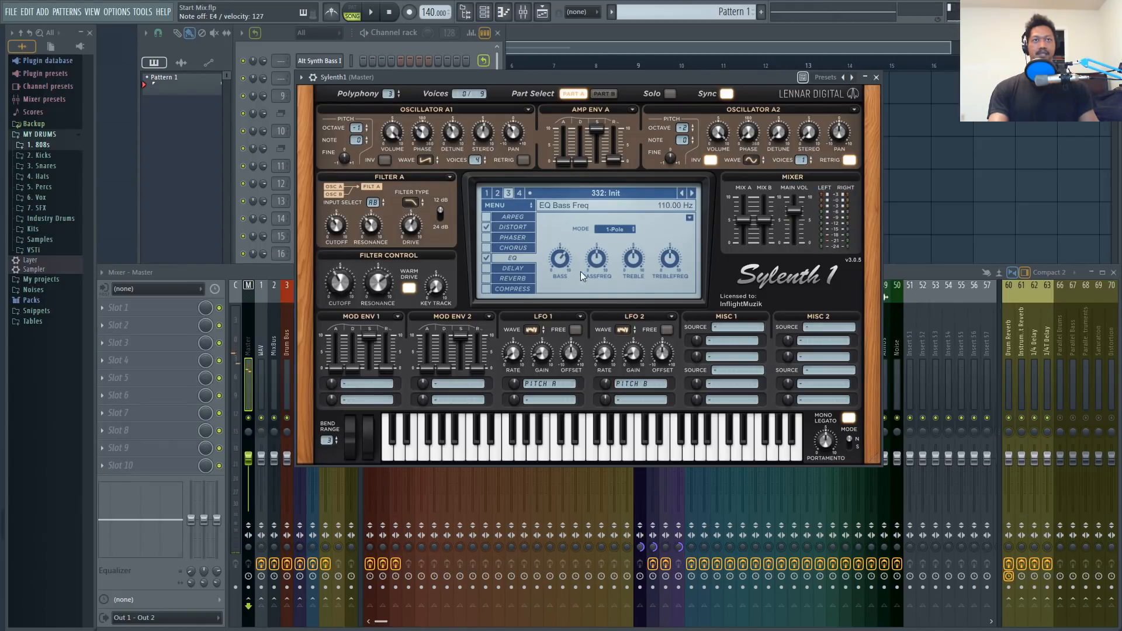
mouse_move(593, 262)
left_mouse_down()
mouse_move(590, 328)
mouse_move(595, 266)
left_mouse_up()
mouse_move(559, 260)
left_click_drag(599, 258, 563, 277)
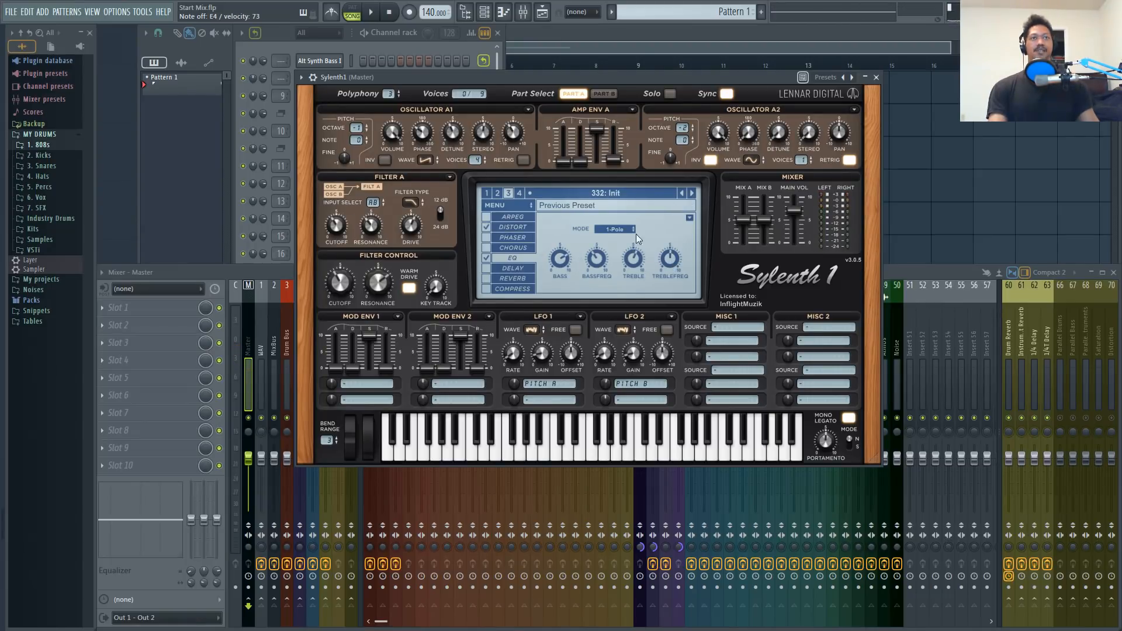
- Boost the EQ treble to about 9.96 dB and lower the treble frequency to about 684 Hz
left_click_drag(634, 263, 643, 252)
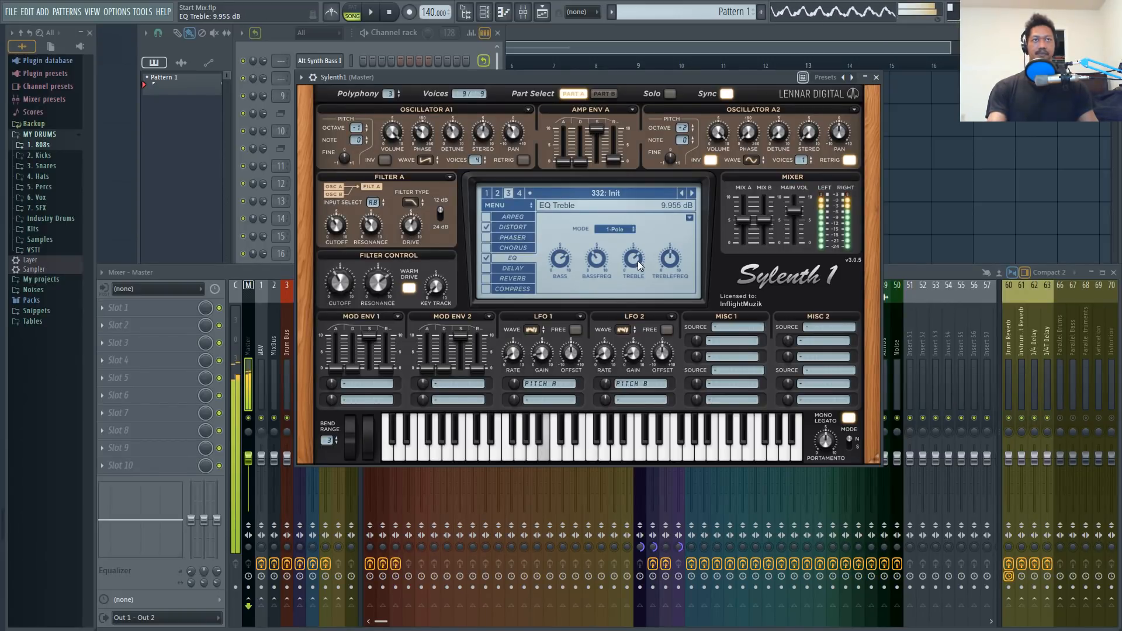
left_click_drag(670, 260, 672, 310)
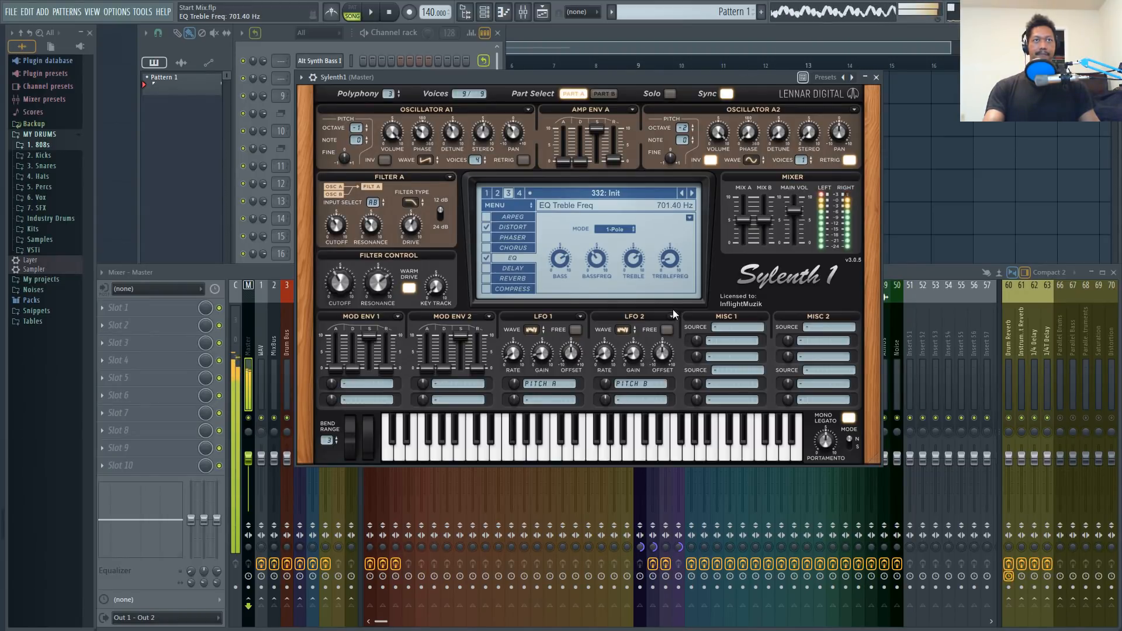
key("space")
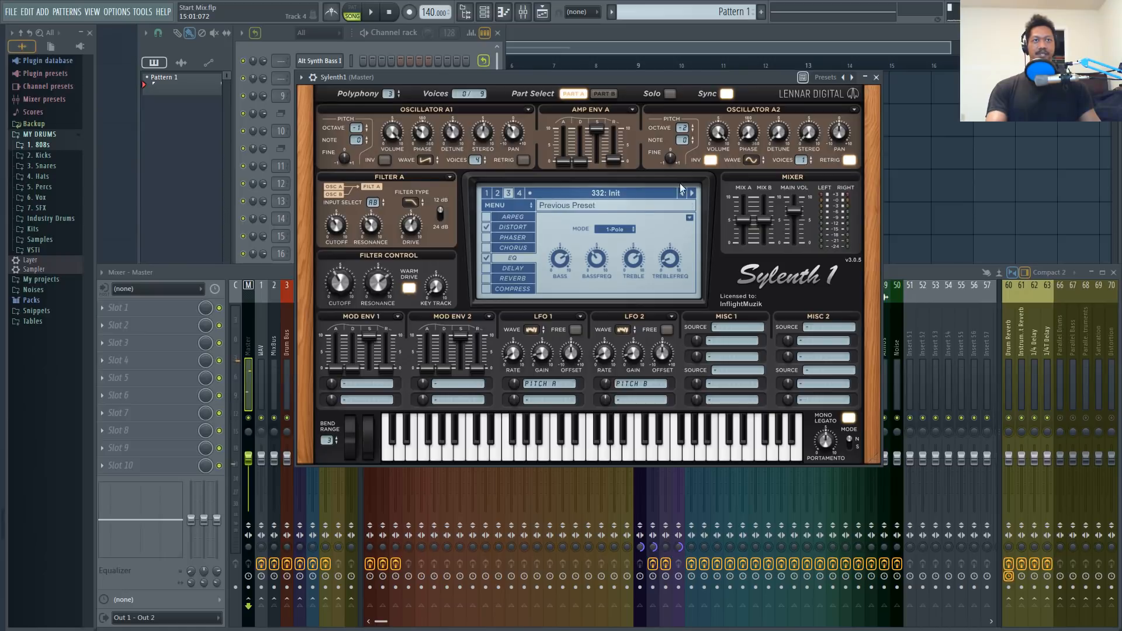
- Set the EQ mode to 2-Pole and audition the bass
left_click(630, 229)
left_click(632, 254)
key("space")
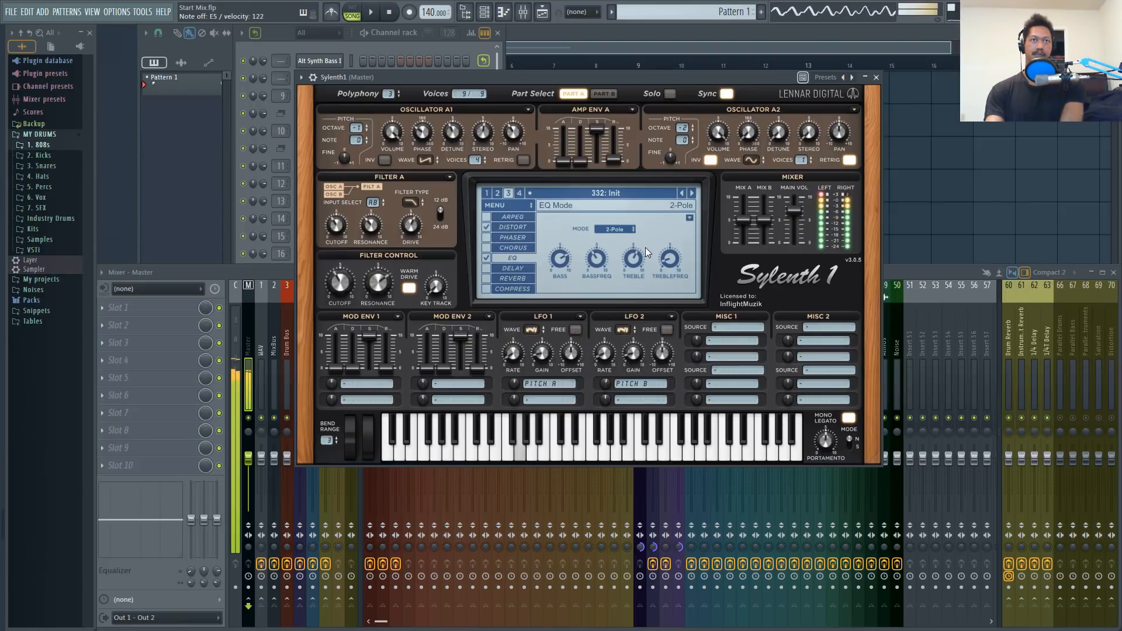
key("space")
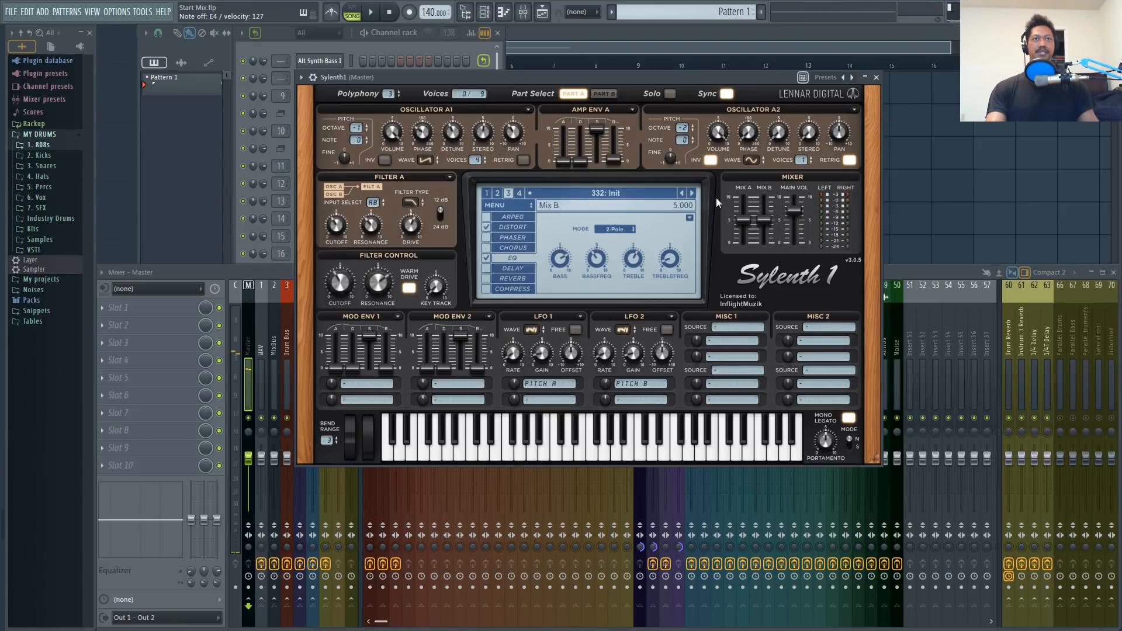
mouse_move(632, 251)
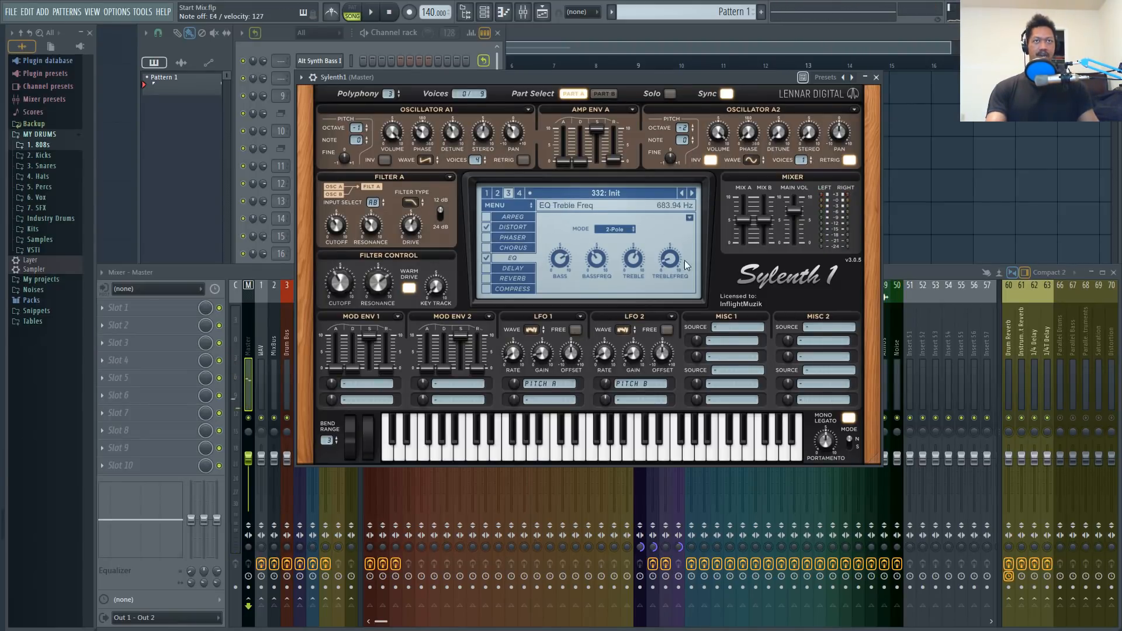
mouse_move(745, 239)
- Compare the EQ modes by switching to 1-Pole and back to 2-Pole
left_click(627, 230)
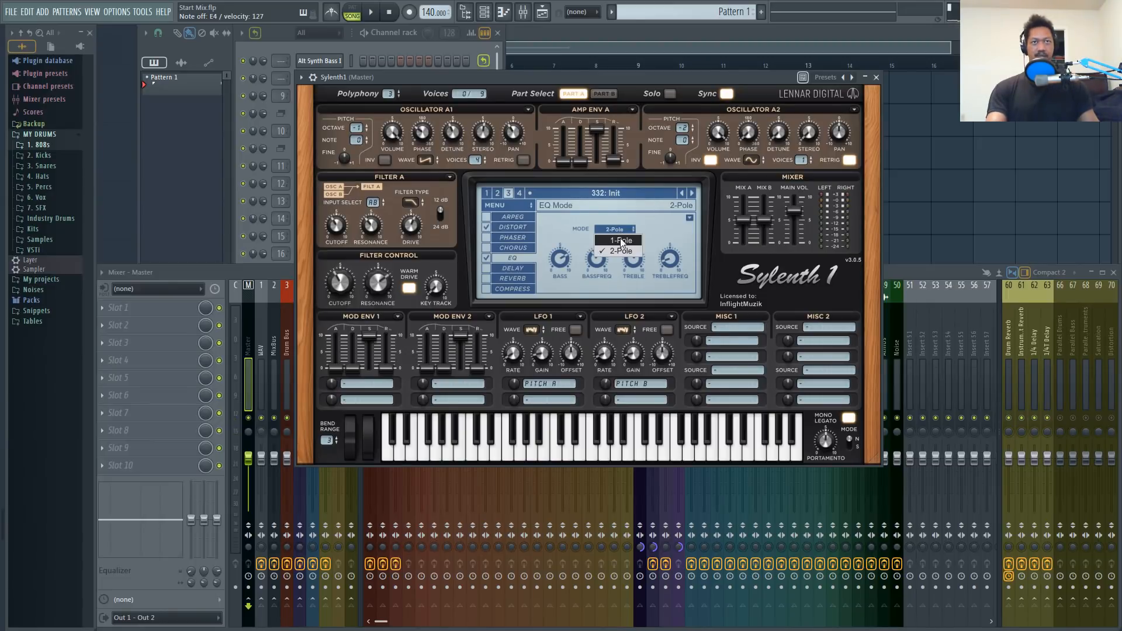
left_click(614, 238)
left_click(630, 230)
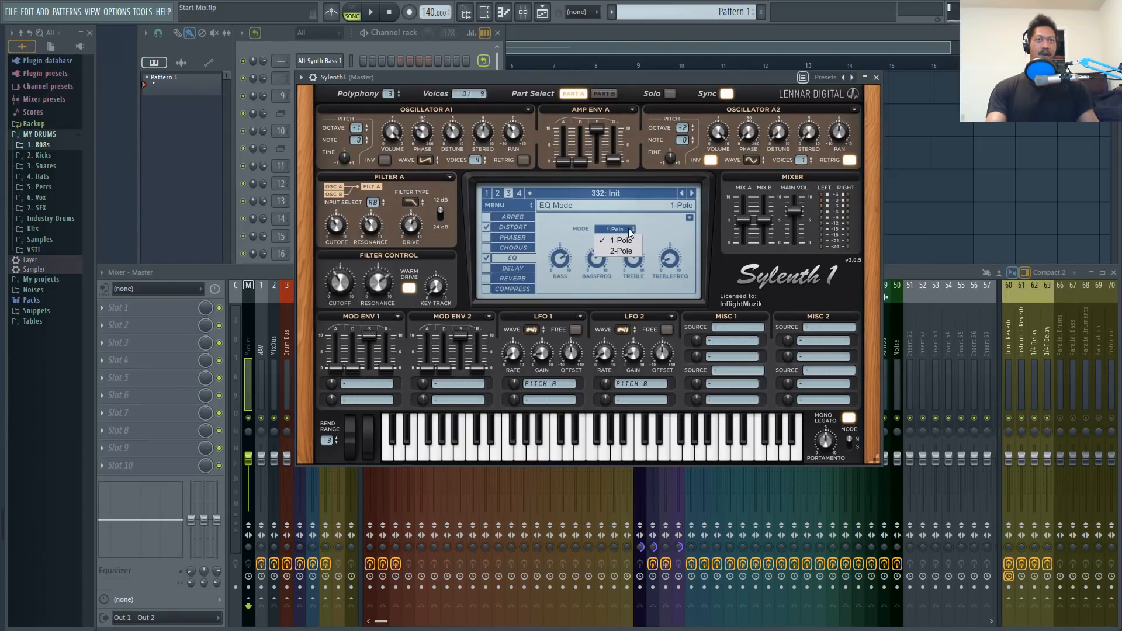
left_click(612, 252)
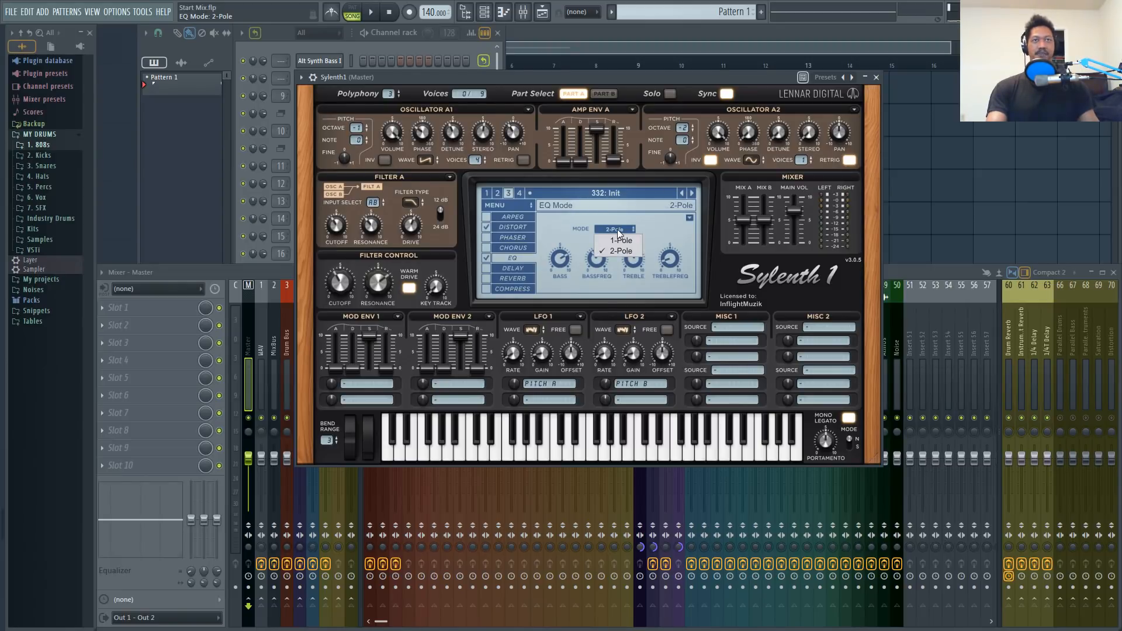
- Switch the EQ mode to 1-Pole and open the compressor's settings
left_click(622, 240)
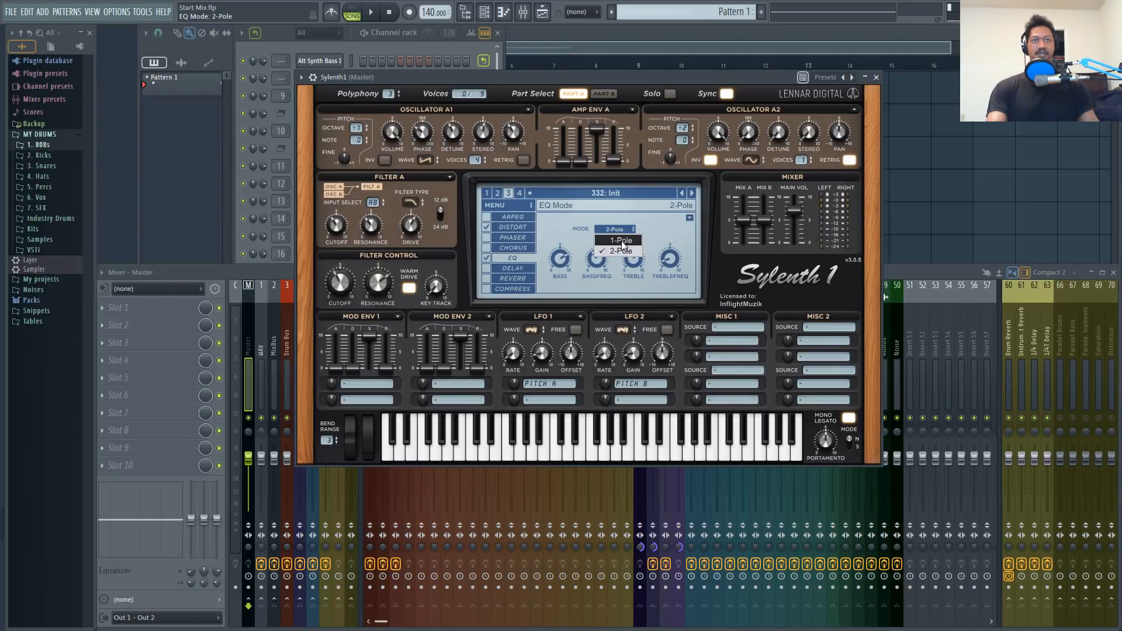
left_click(489, 288)
left_click(520, 289)
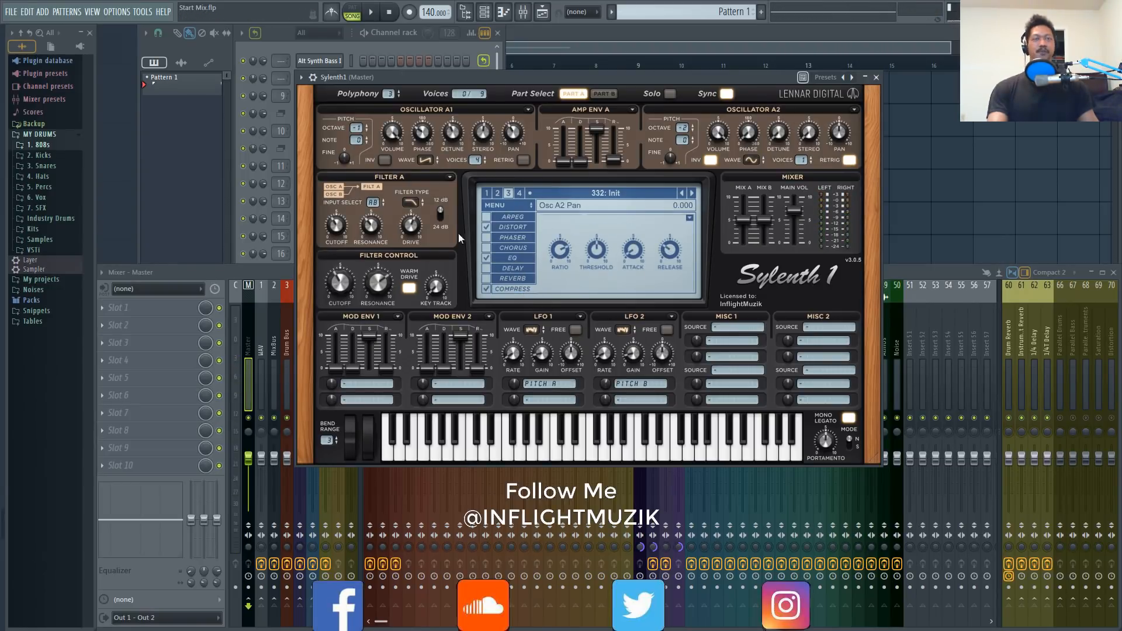
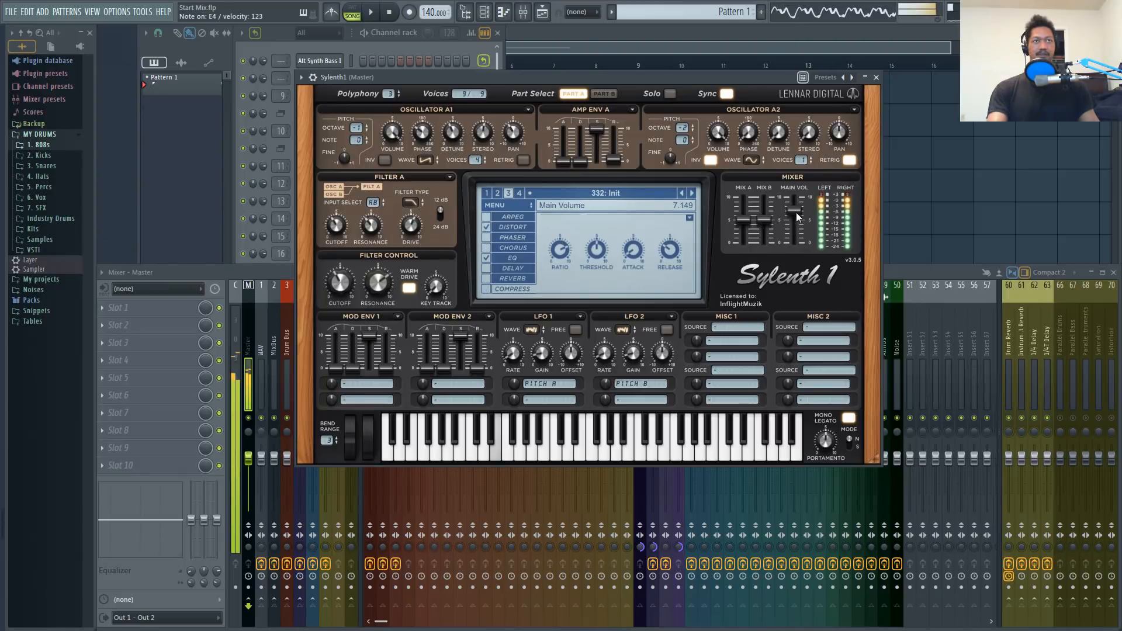
- Lower the main volume to about 4.8, audition the bass, and bring the volume back up to about 6.2
left_click_drag(796, 212, 799, 247)
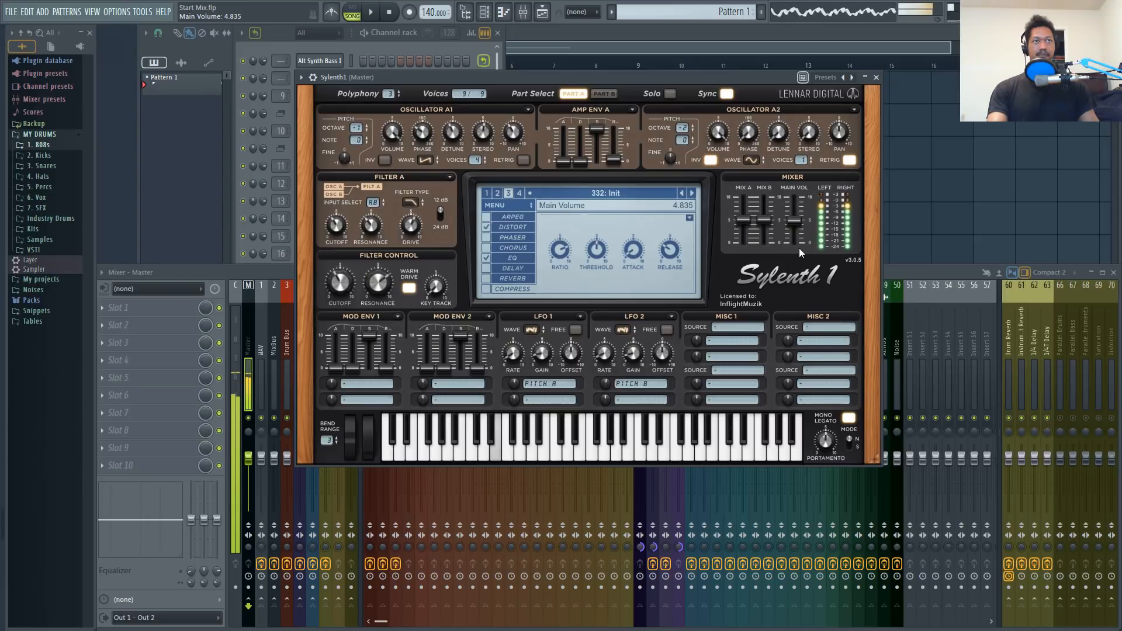
key("space")
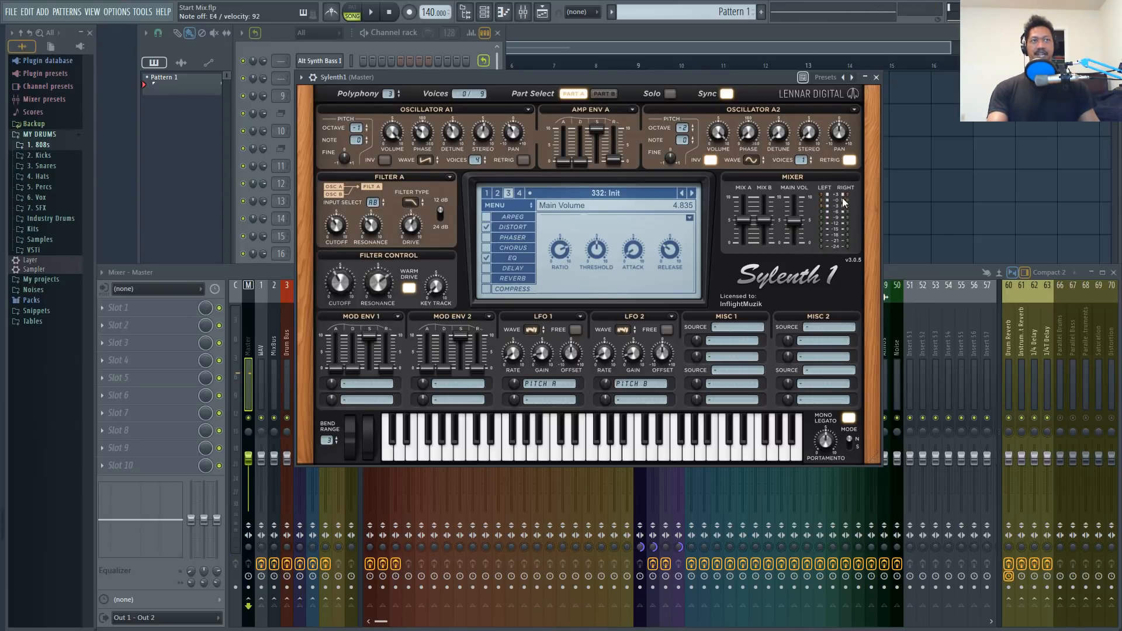
key("space")
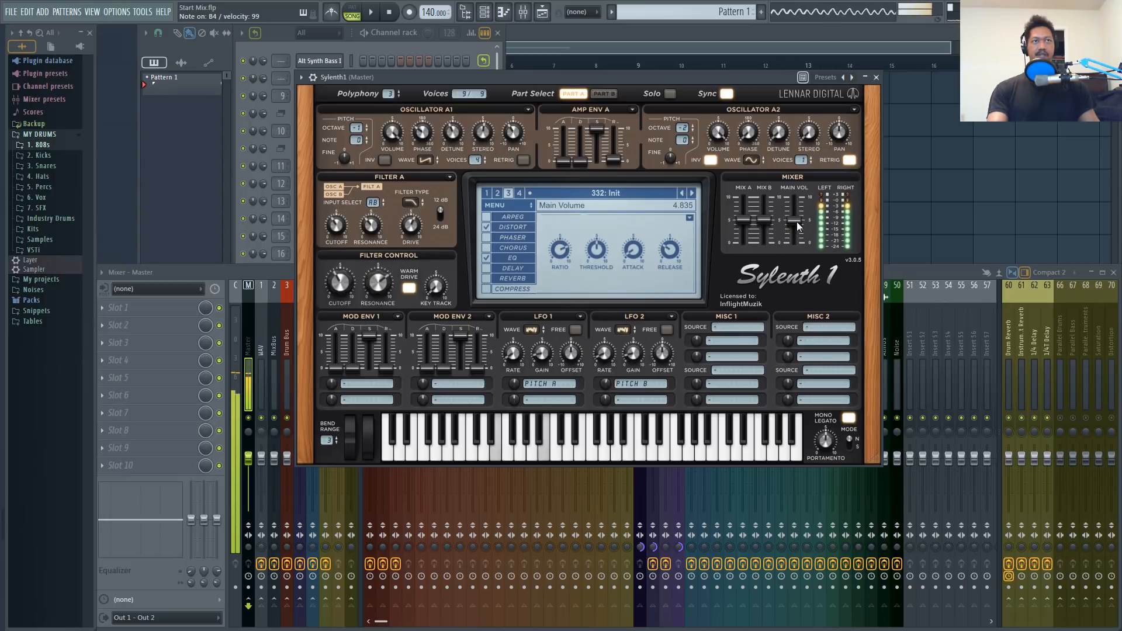
mouse_move(797, 222)
left_mouse_down()
mouse_move(805, 160)
mouse_move(799, 205)
left_mouse_up()
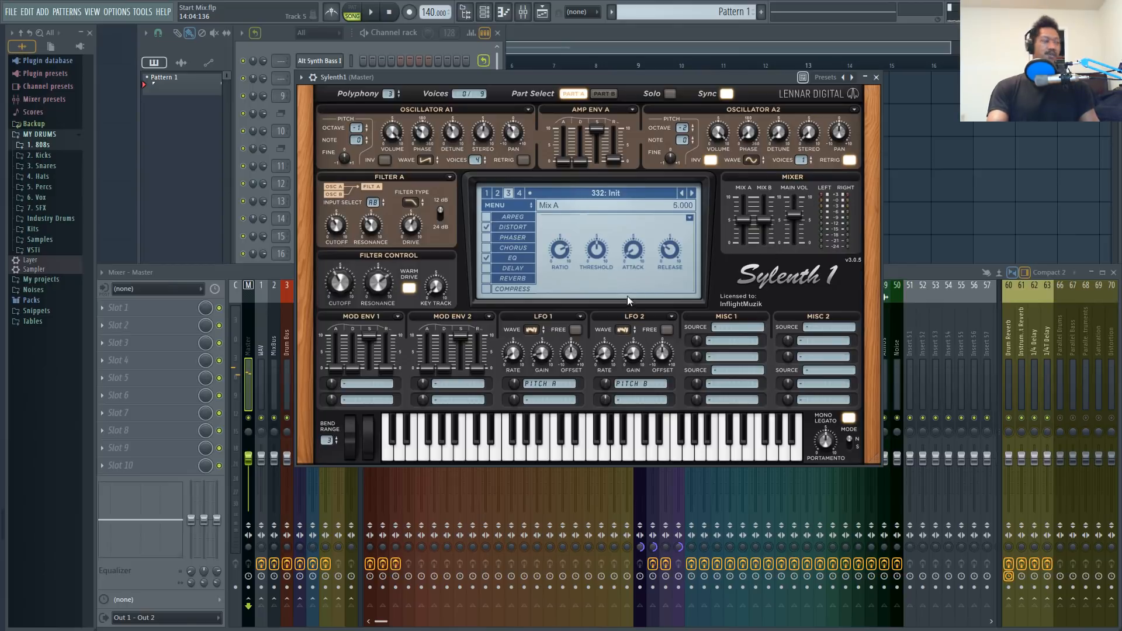
- Turn on the compressor and adjust its ratio, attack and release while auditioning the bass
left_click(486, 289)
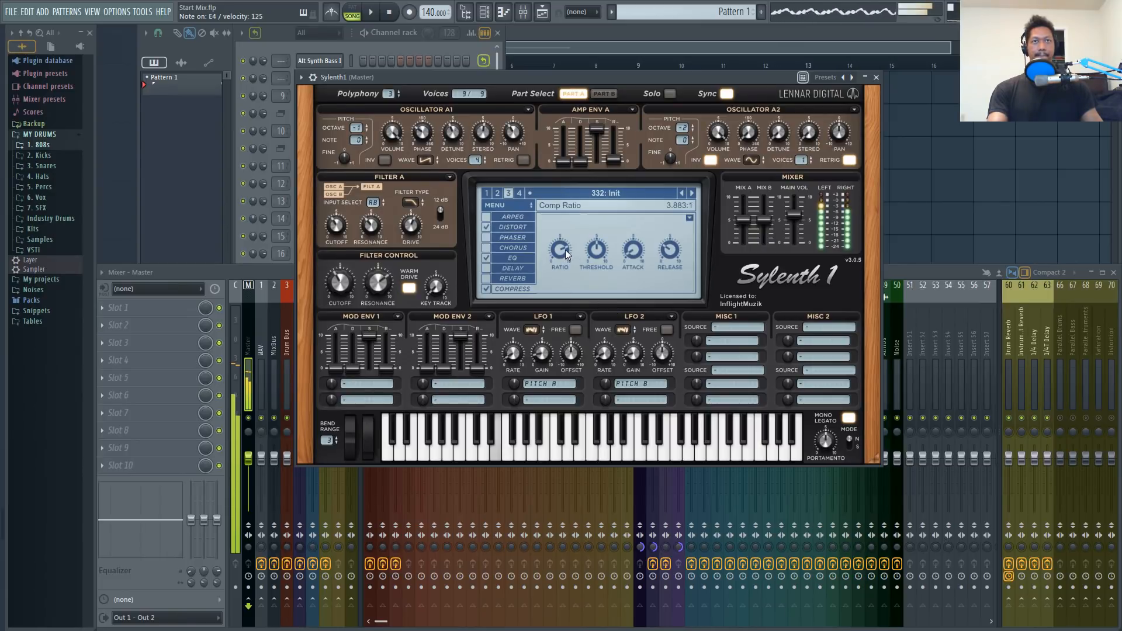
left_click_drag(566, 251, 637, 236)
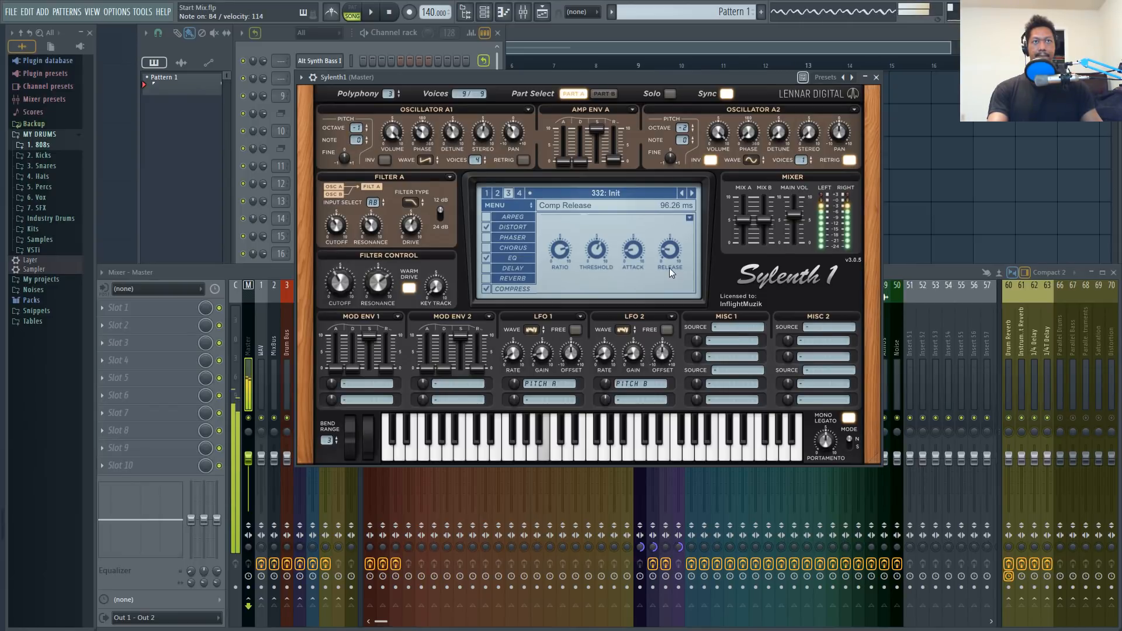
left_click_drag(670, 253, 637, 249)
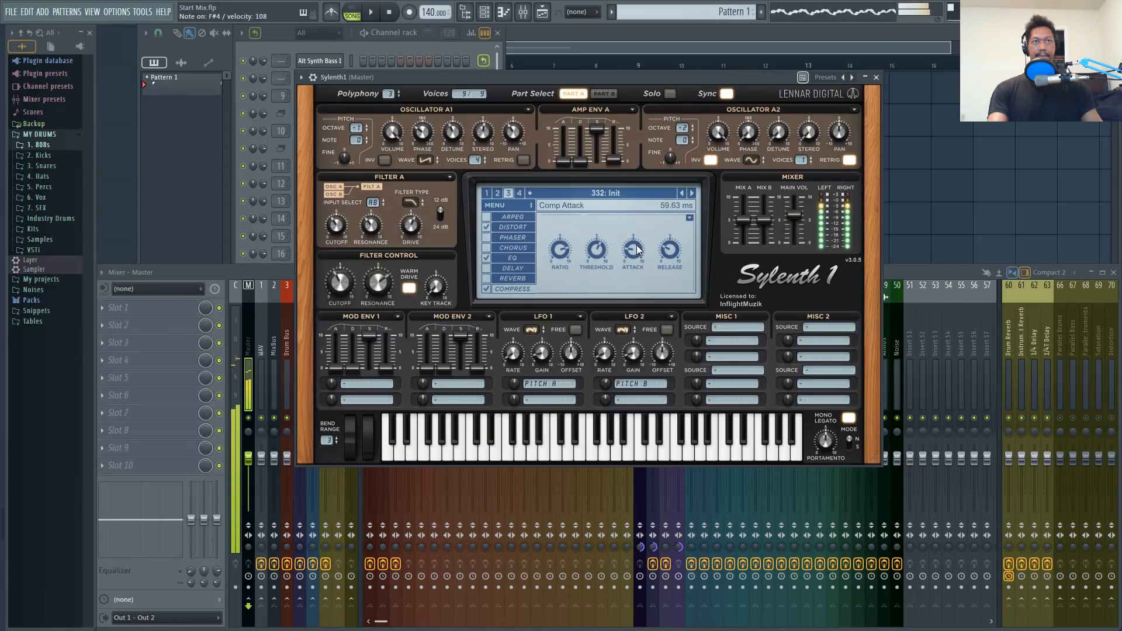
mouse_move(658, 247)
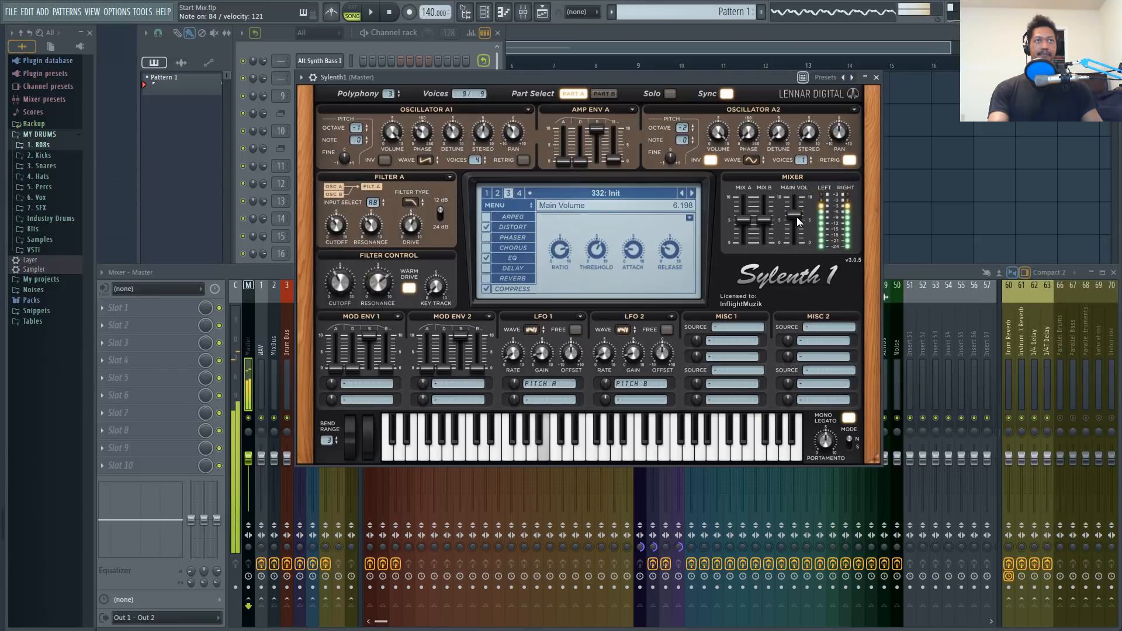
- Set the first Misc 1 modulation source to Velocity and its first destination to Volume A and B
left_click(735, 329)
left_click(735, 338)
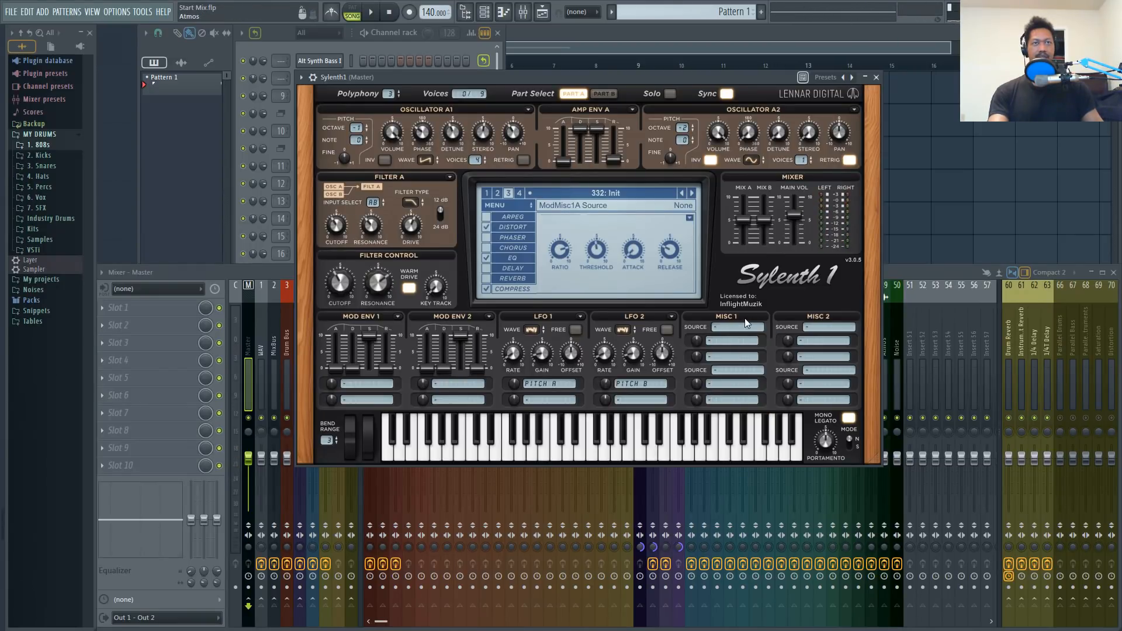
left_click(736, 328)
left_click(739, 349)
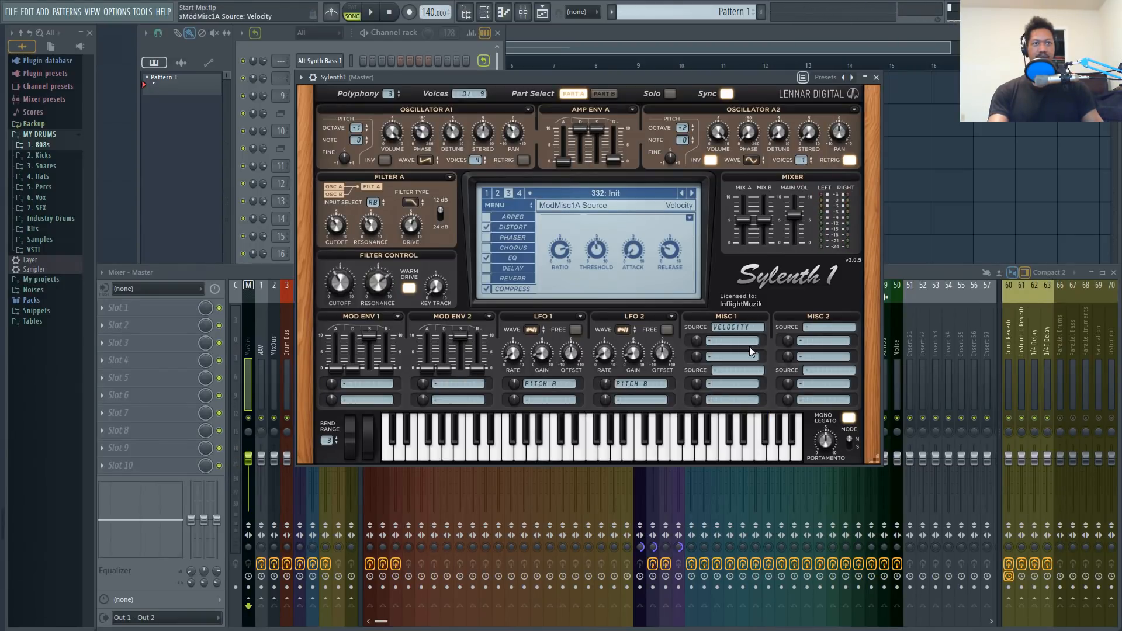
left_click(740, 341)
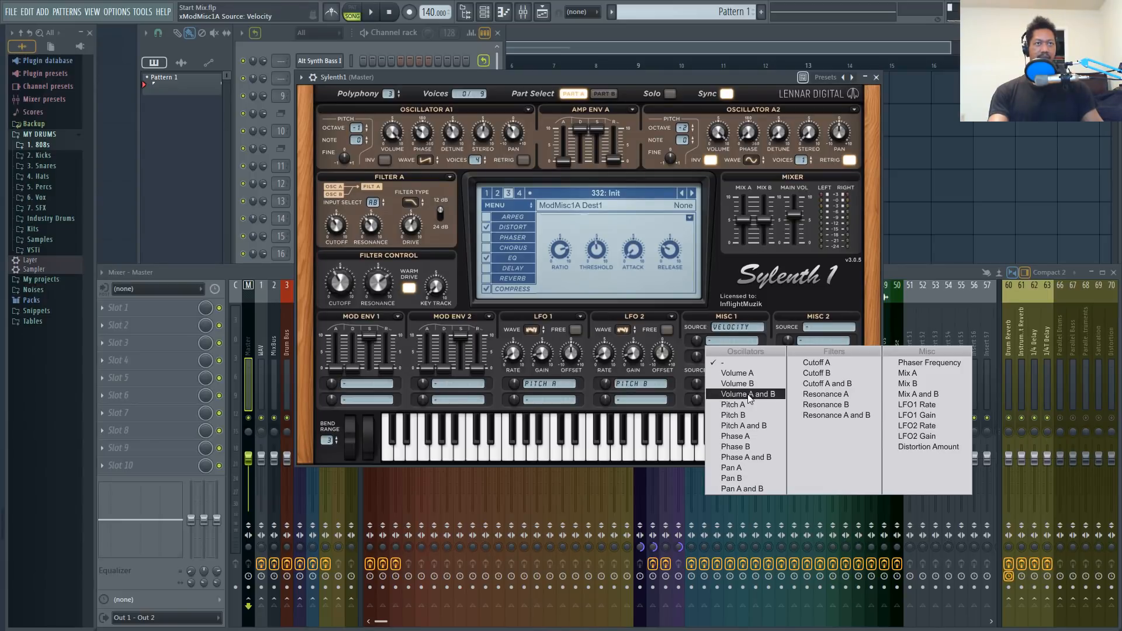
left_click(749, 395)
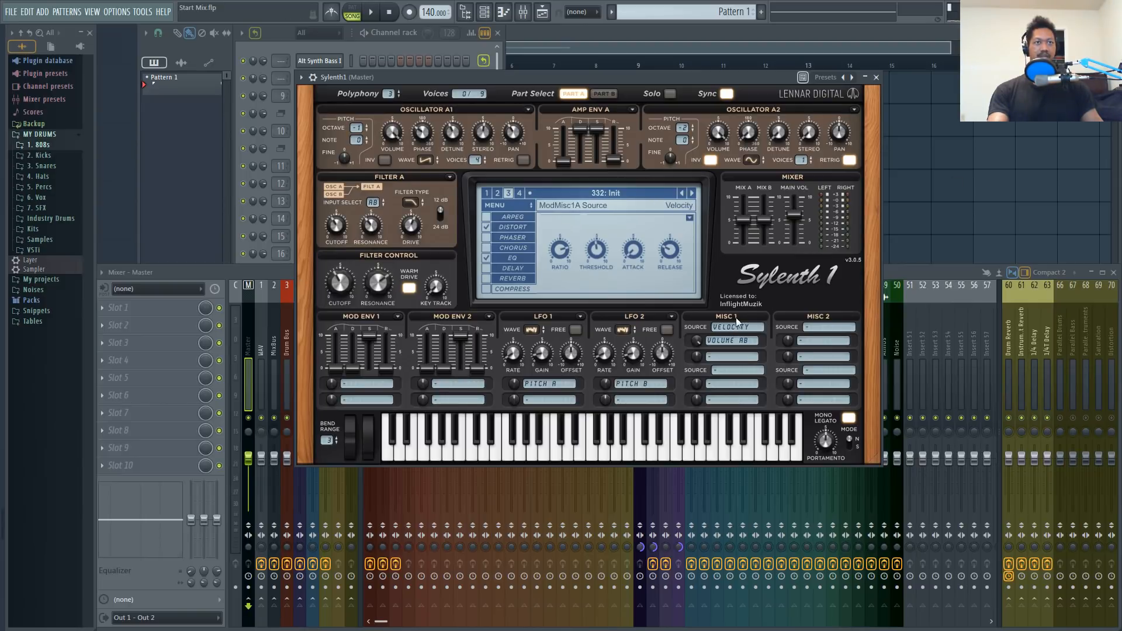
left_click(724, 328)
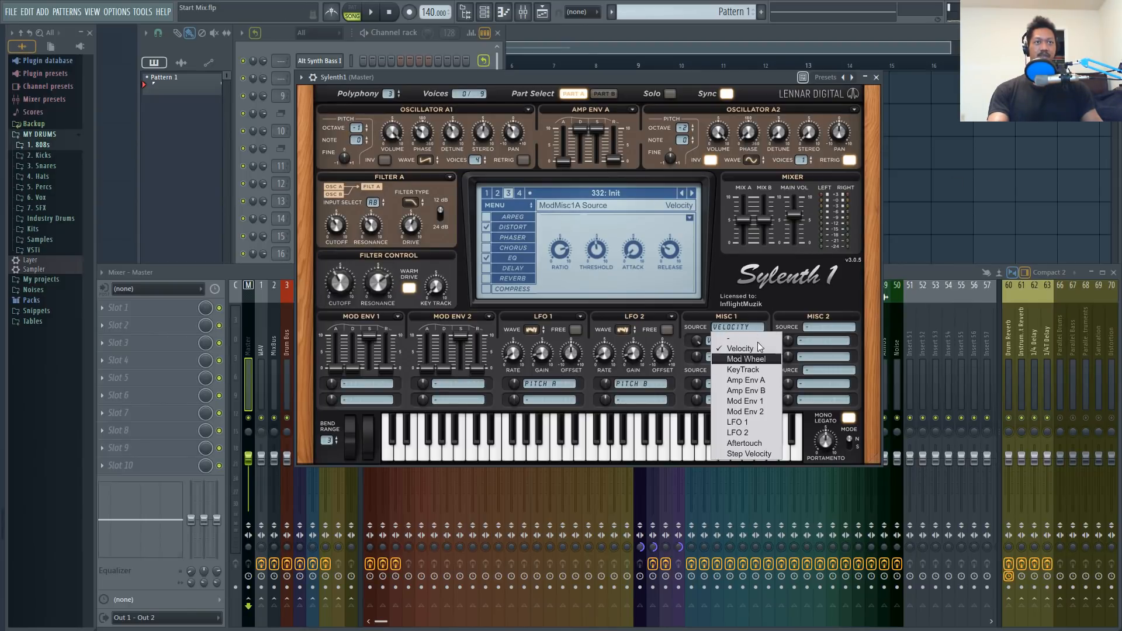
left_click(727, 348)
left_click(721, 342)
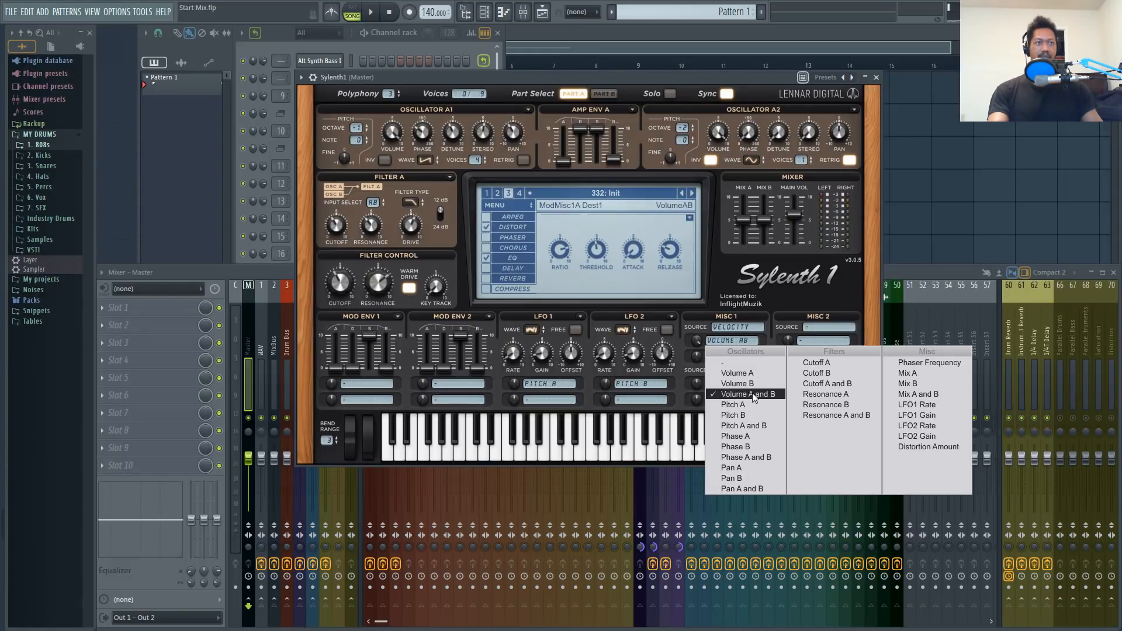
left_click(706, 317)
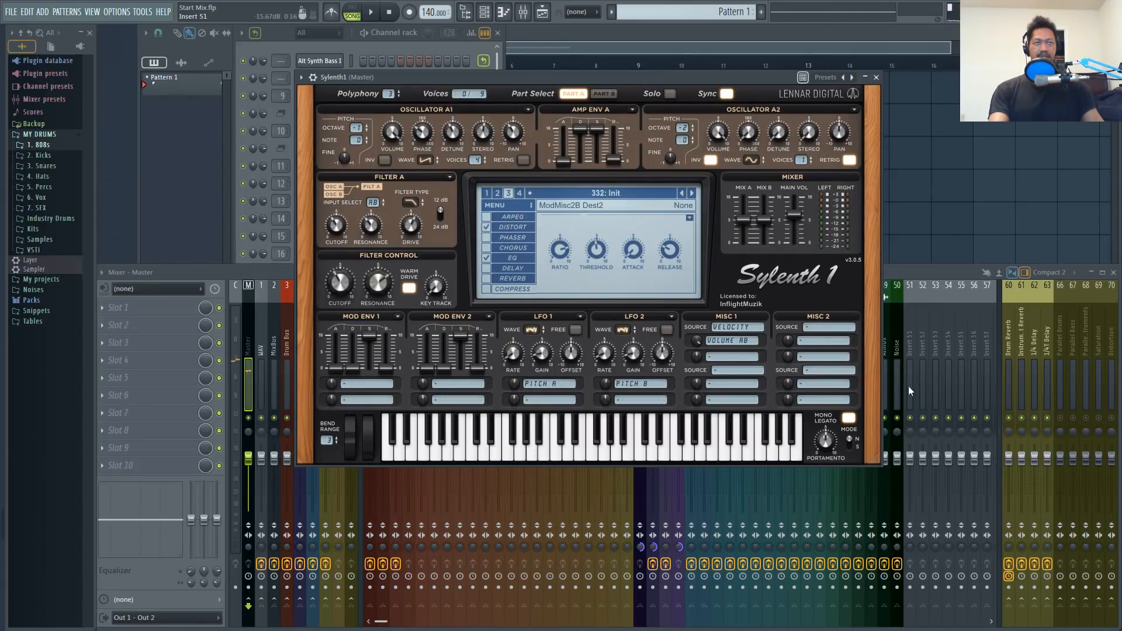
- Re-enable the compressor, set its release to about 73.6 ms, readjust the attack and threshold, and compare the bass with compression off and on
left_click(486, 289)
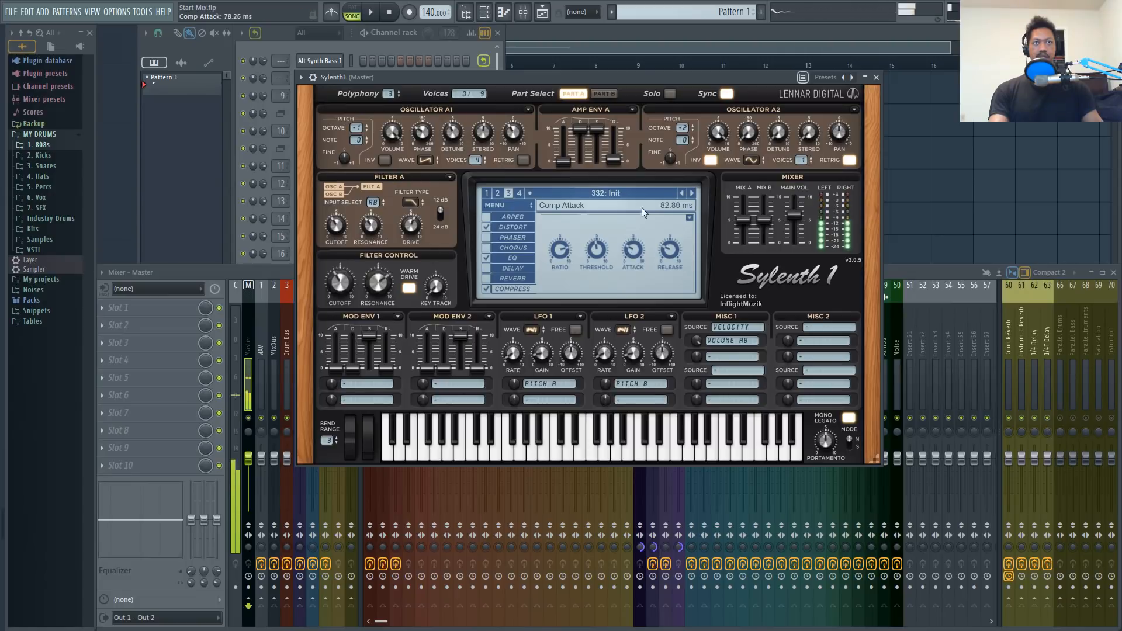
left_click_drag(642, 253, 602, 226)
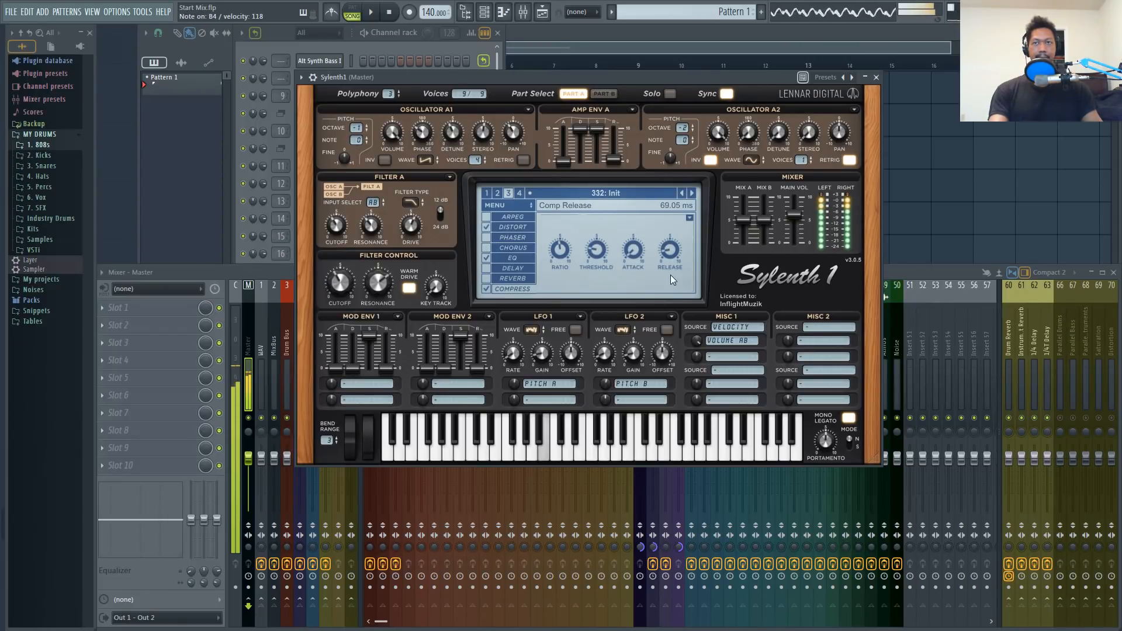
left_click(489, 288)
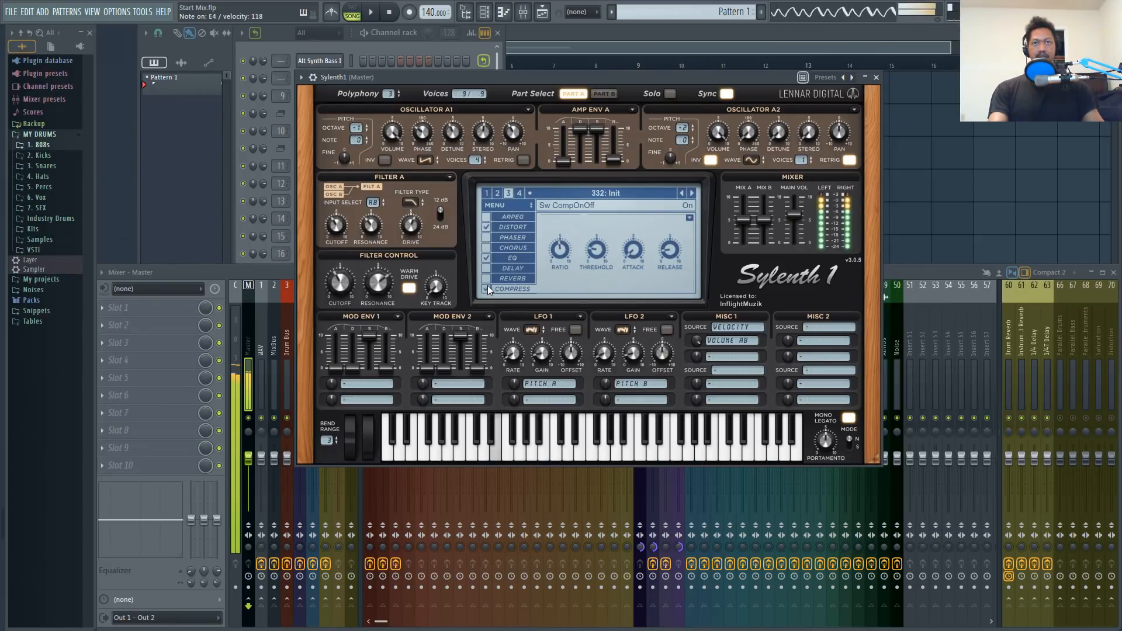
left_click(488, 288)
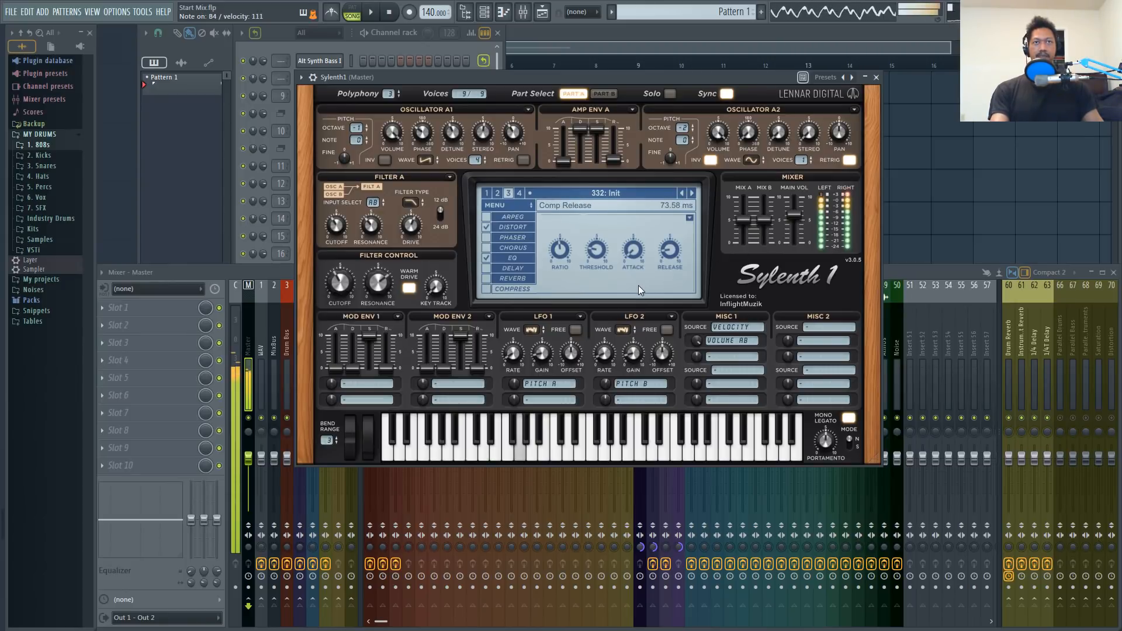
left_click(486, 288)
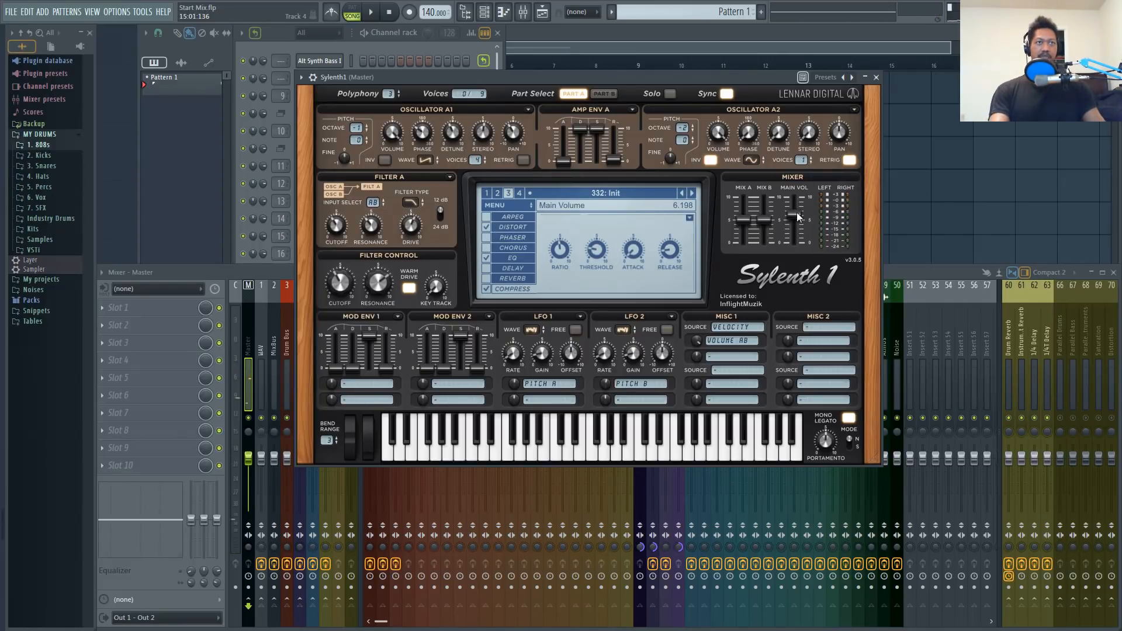
- Raise the main volume slightly, then sweep the Filter Control cutoff up to 10 and bring it back to about 4.09
left_click_drag(797, 212, 797, 209)
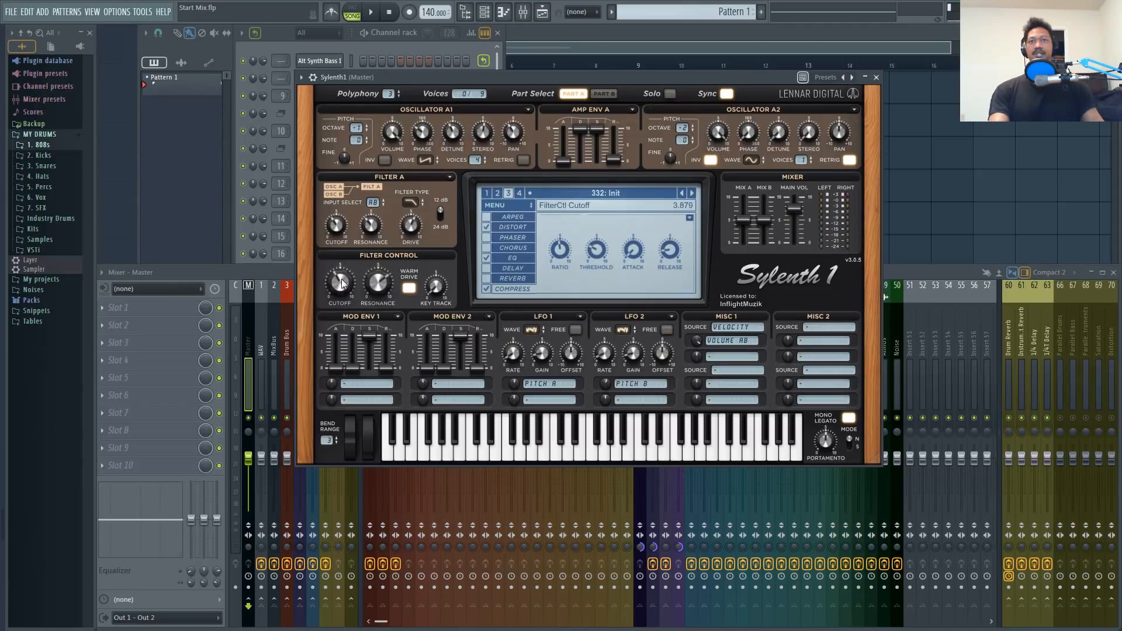
left_click_drag(340, 291, 339, 272)
scroll(340, 275, "up", 5)
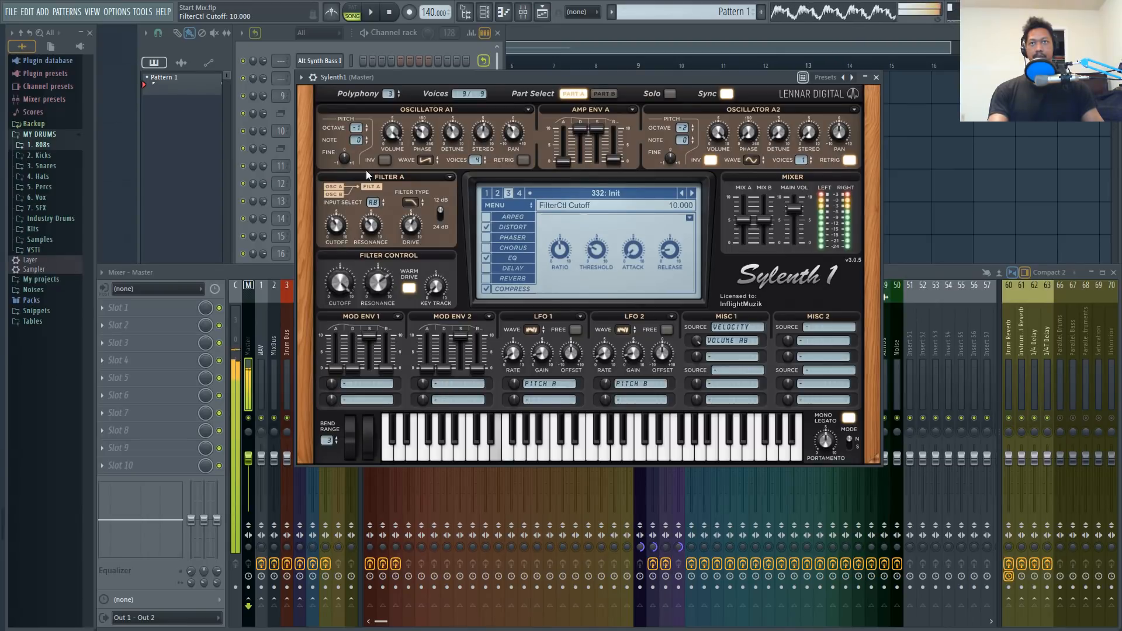
scroll(350, 293, "down", 6)
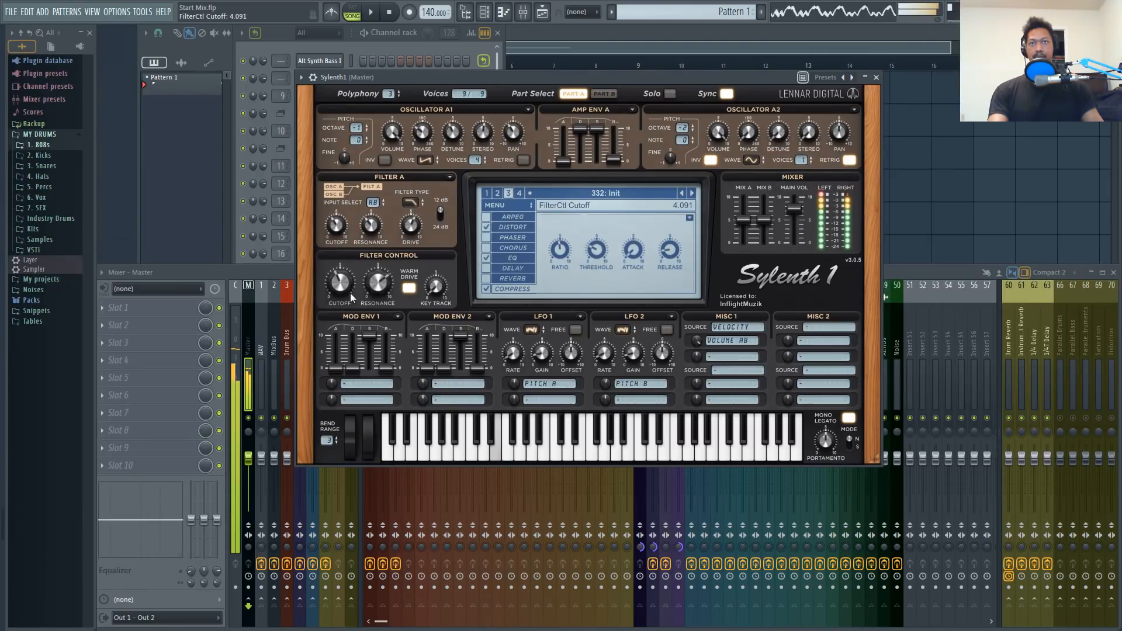
key("space")
- Audition the Alt Synth Bass reference sample against the synth patch, then return to the Sylenth1 window
left_click(381, 44)
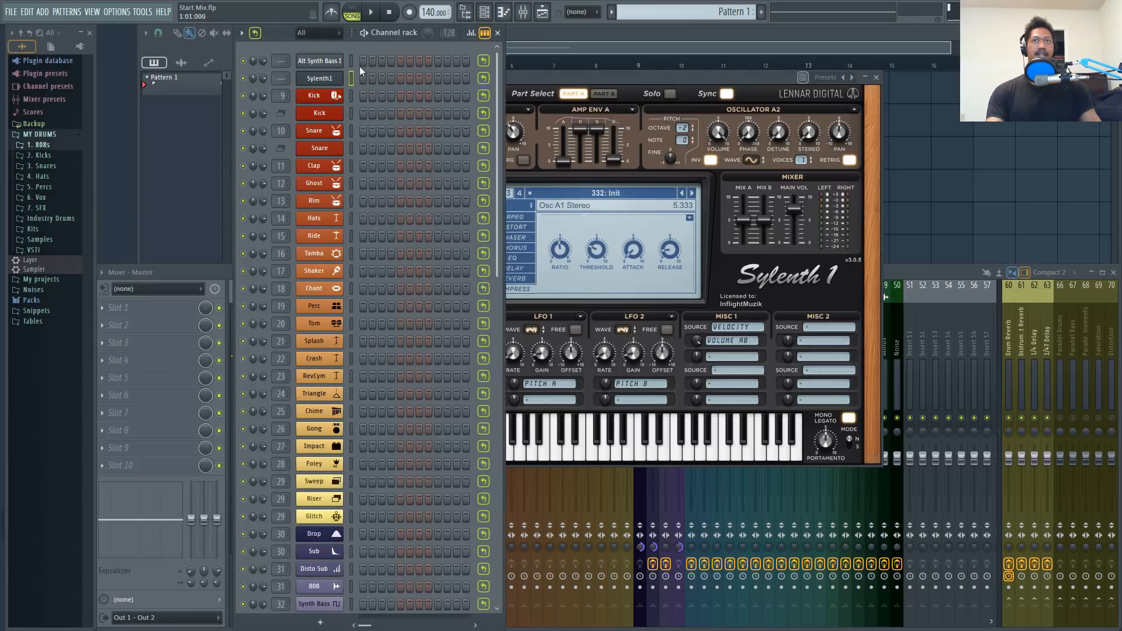
left_click(320, 61)
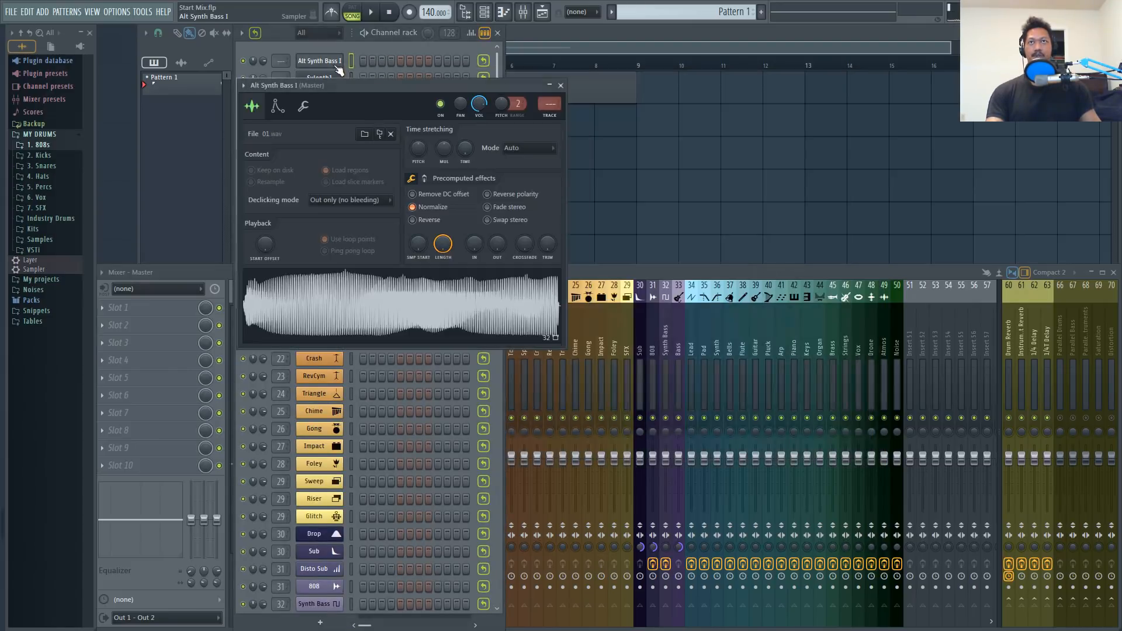
left_click(397, 309)
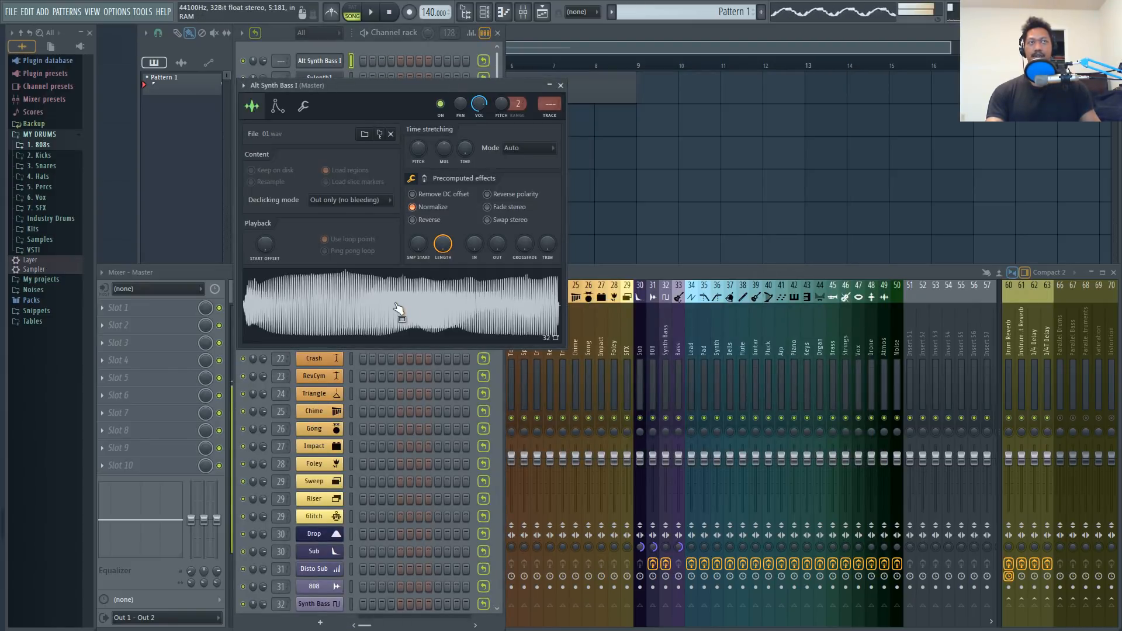
left_click(363, 104)
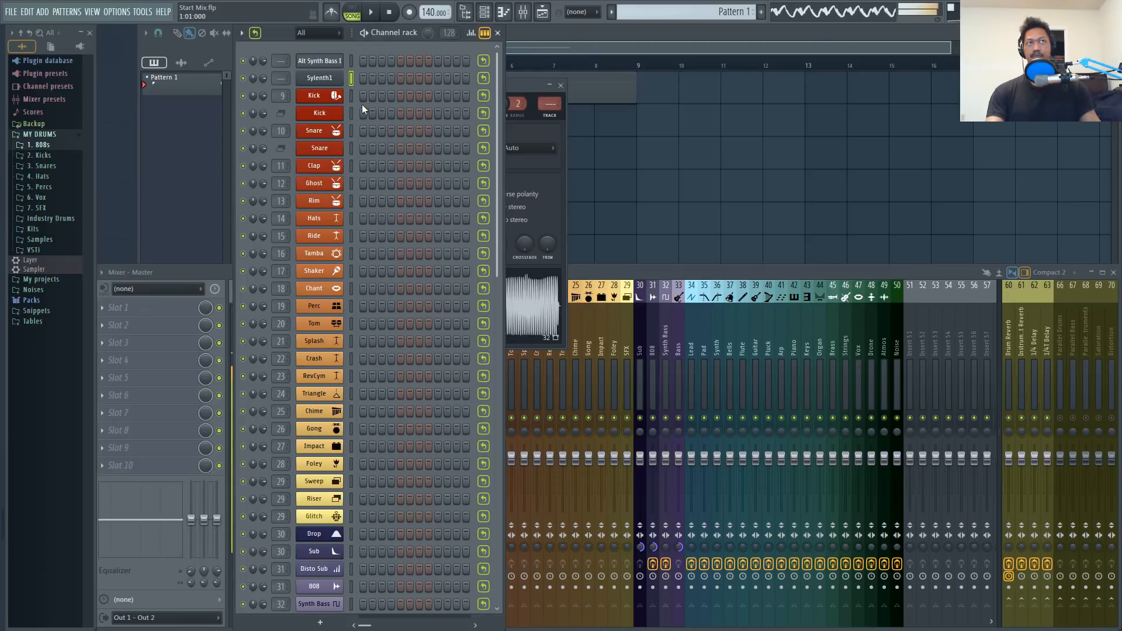
left_click(336, 82)
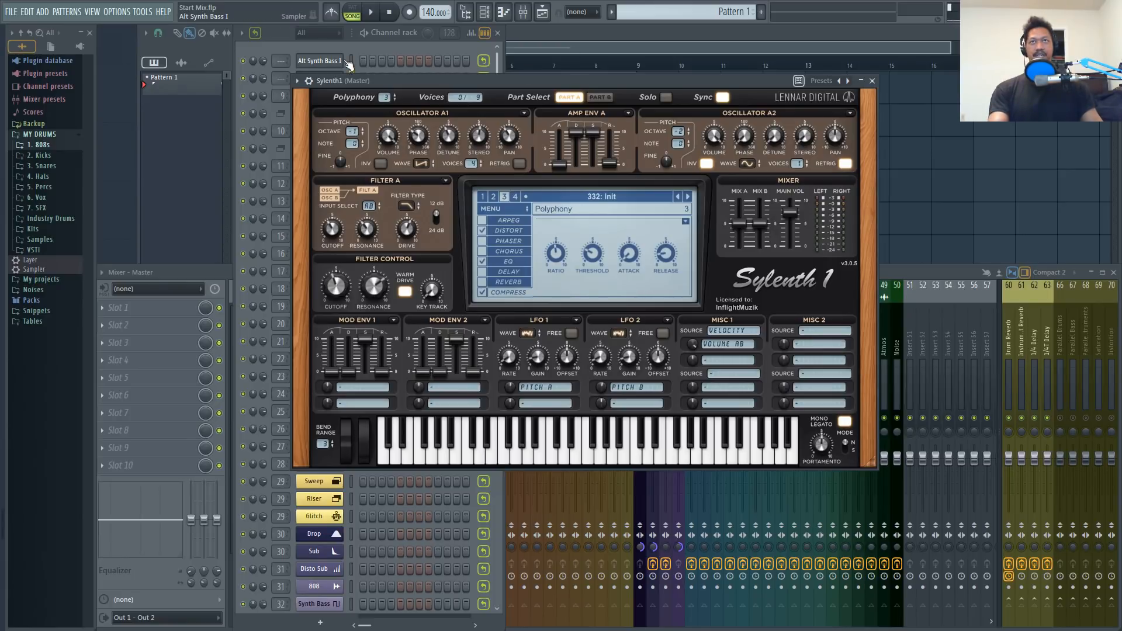
left_click_drag(384, 82, 367, 77)
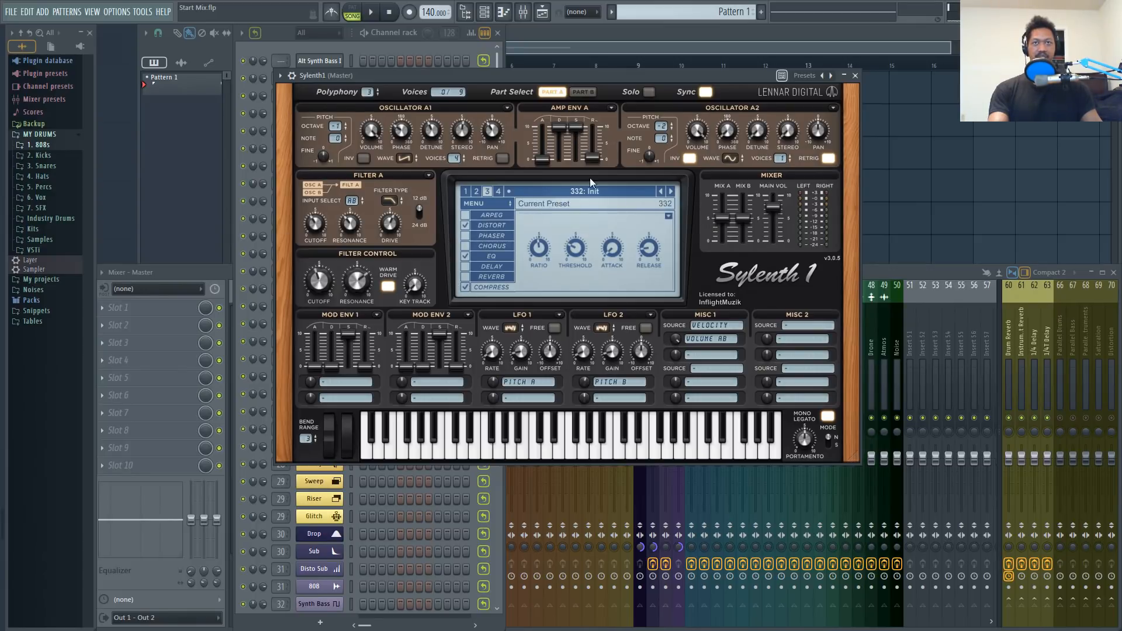
- Compare the bass with the EQ switched off and on, leaving the EQ enabled
left_click(482, 255)
left_click(465, 256)
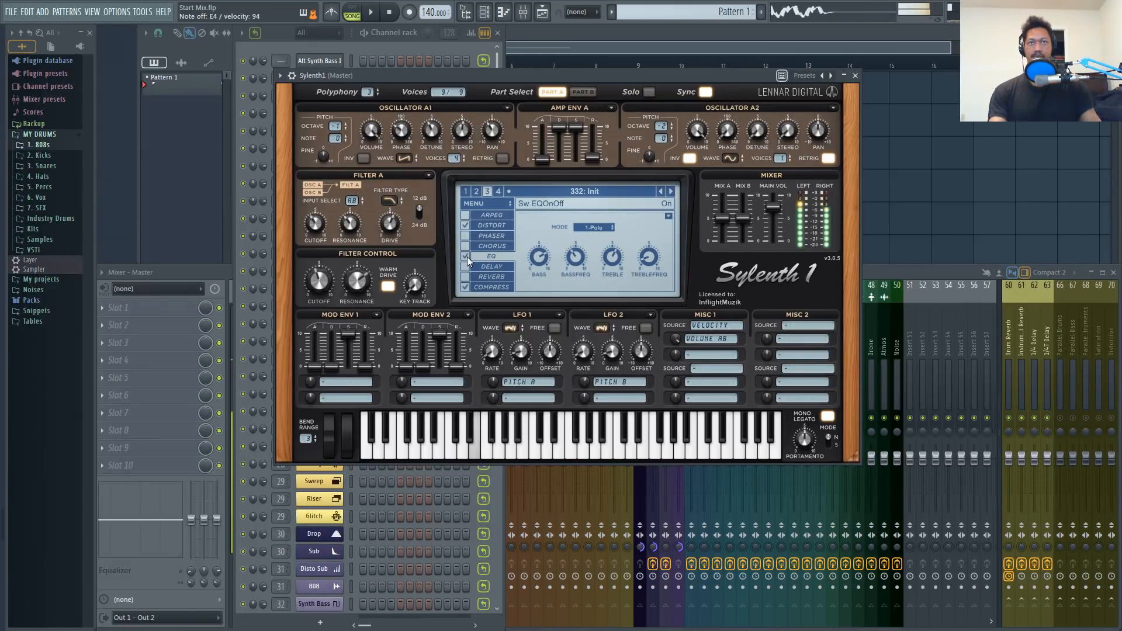
left_click(466, 257)
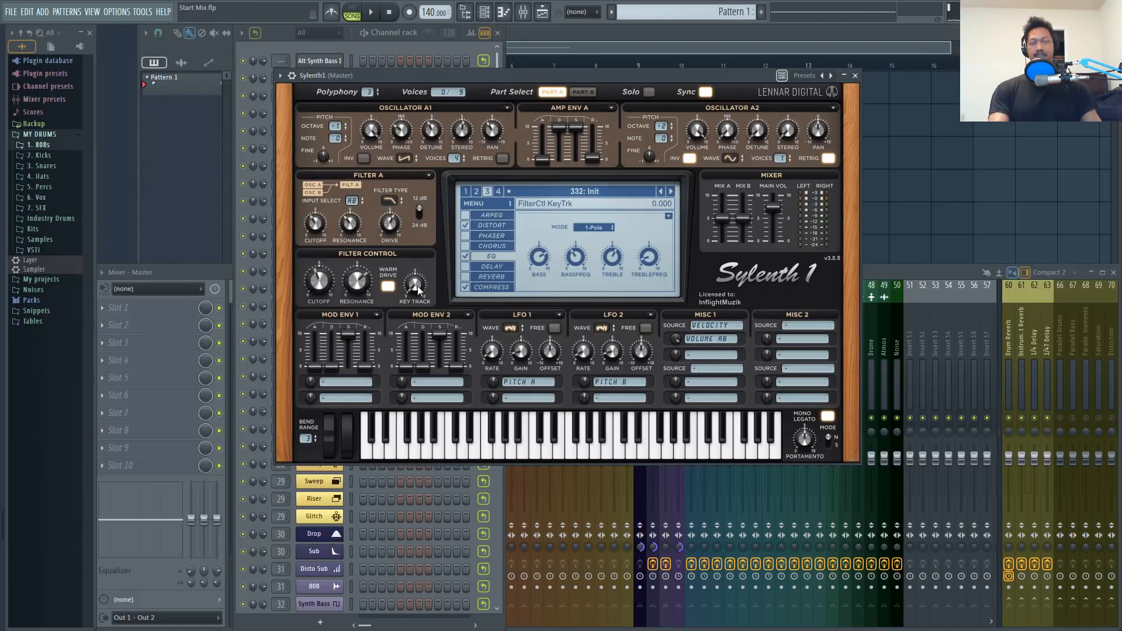
- Raise the Filter Control key tracking to about 4.3
left_click_drag(418, 285, 419, 257)
left_click_drag(419, 201, 419, 190)
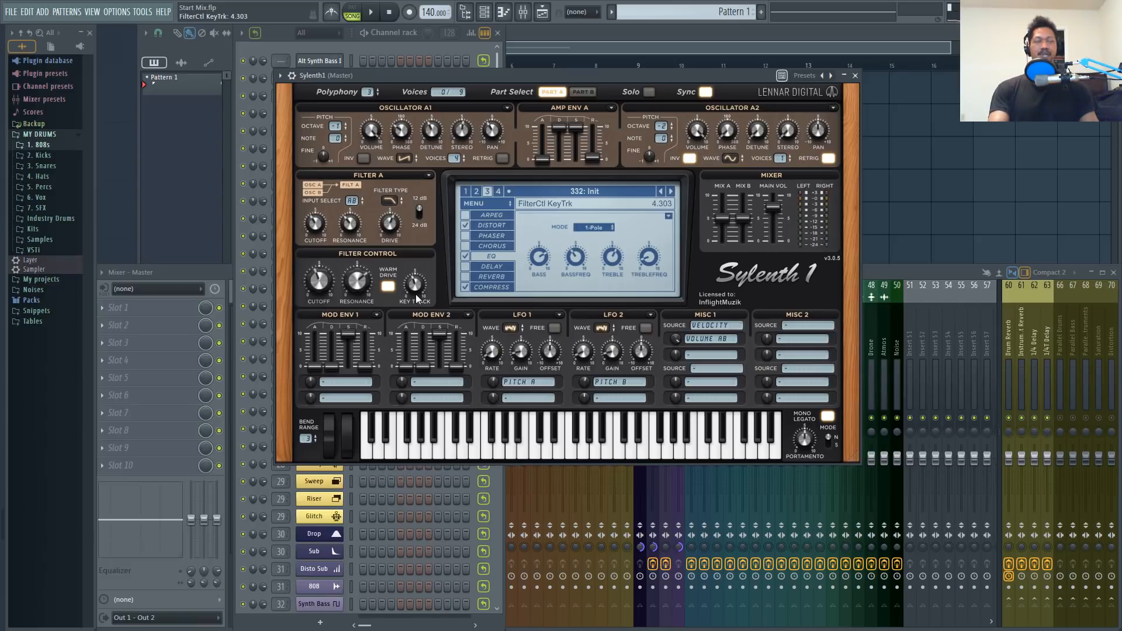
- Lower the Filter Control key tracking to about 2.49 while auditioning the bass
key("space")
left_click_drag(416, 294, 412, 331)
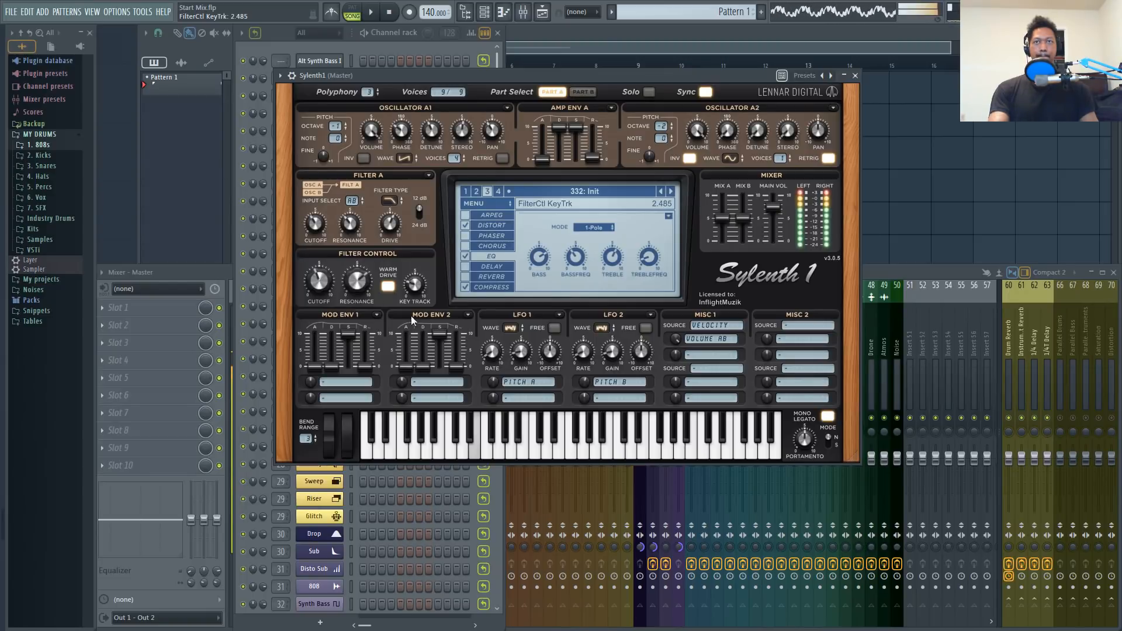
key("space")
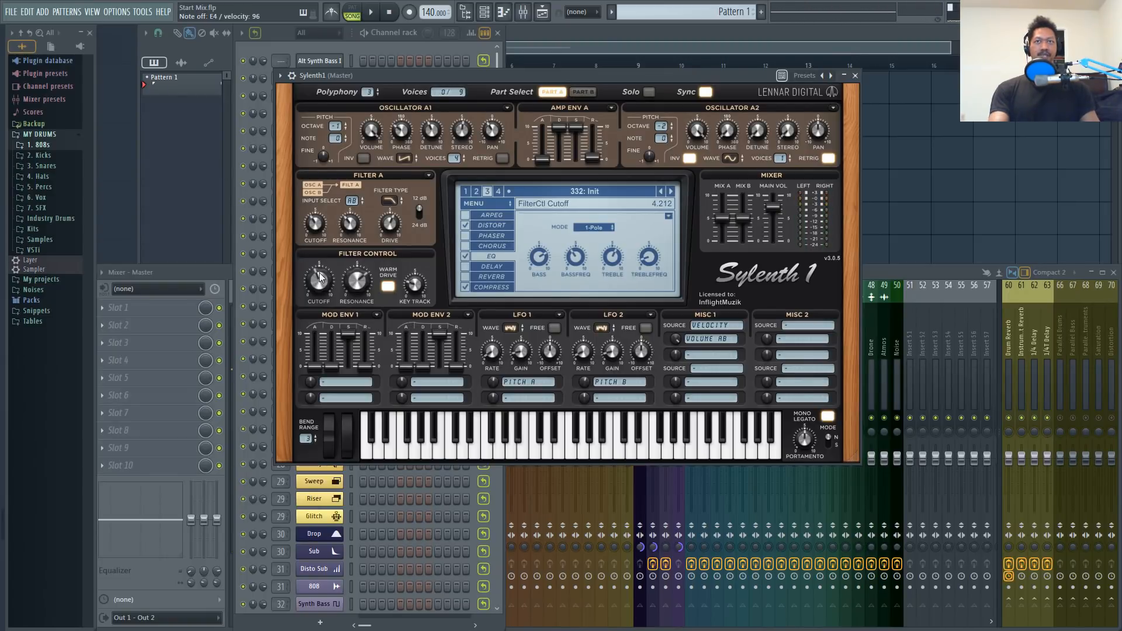
- Lower the Filter Control cutoff to about 3.58 while auditioning the bass notes
key("space")
left_click_drag(322, 280, 319, 300)
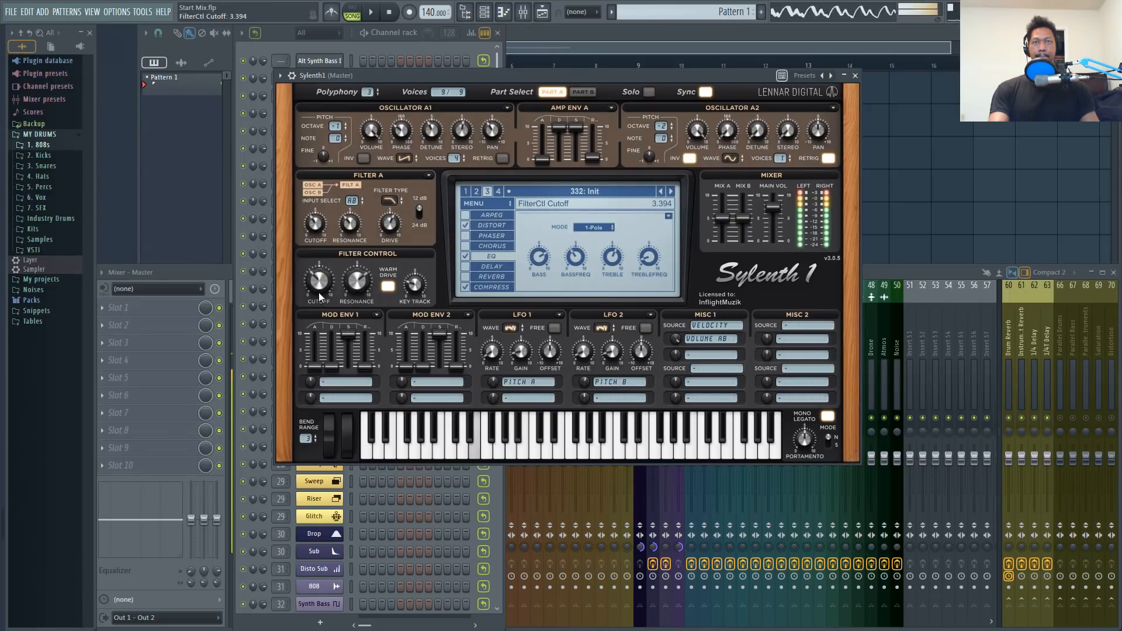
key("space")
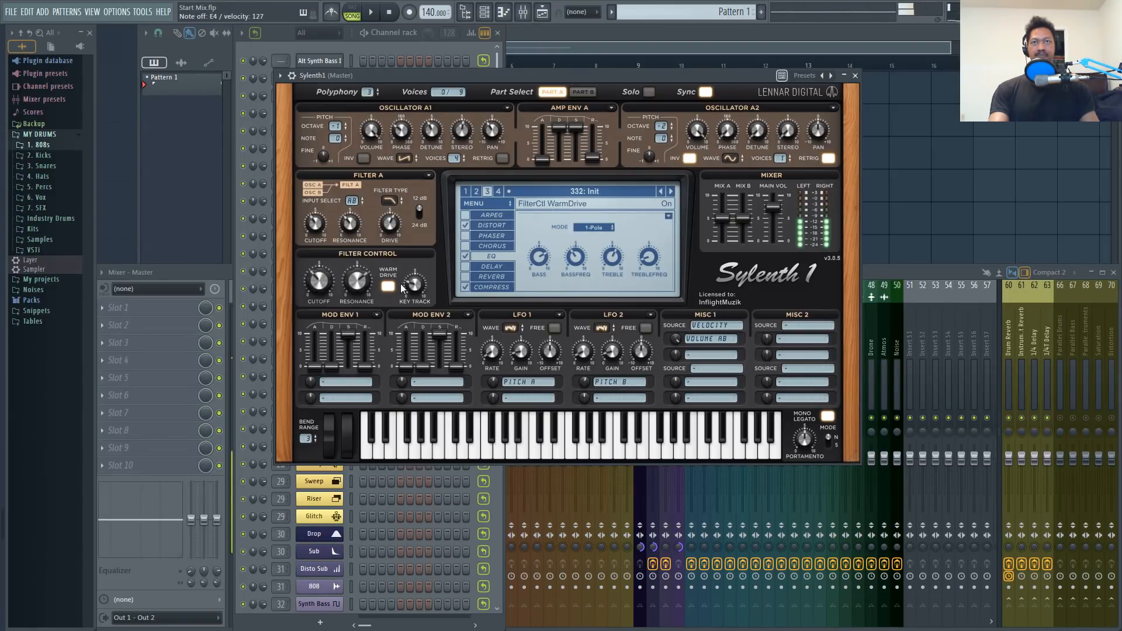
key("space")
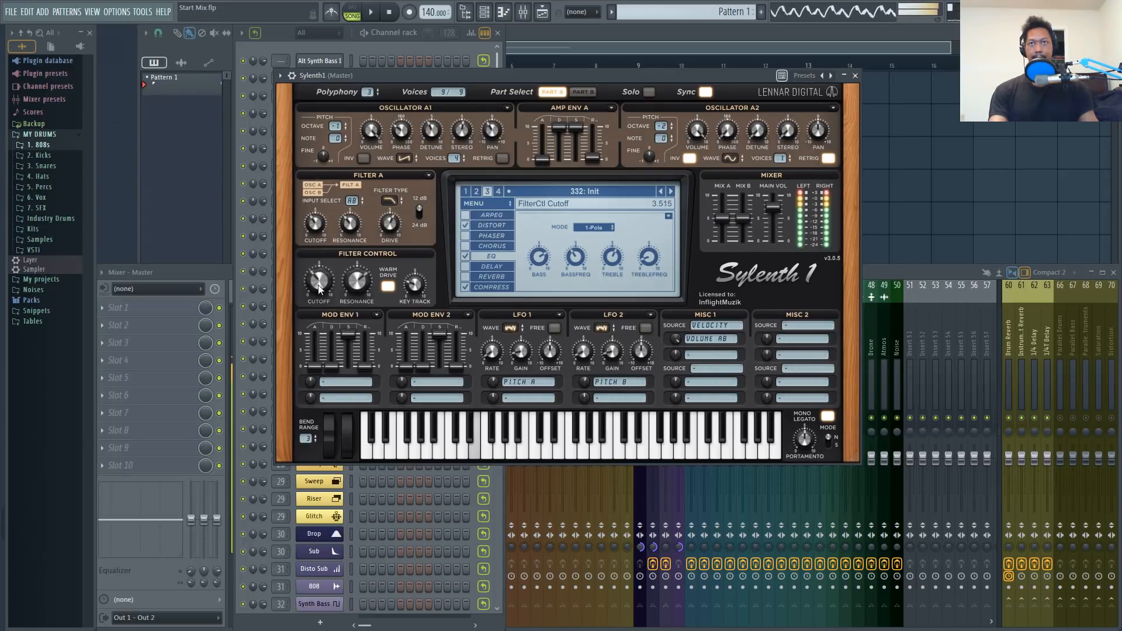
left_click_drag(352, 283, 352, 280)
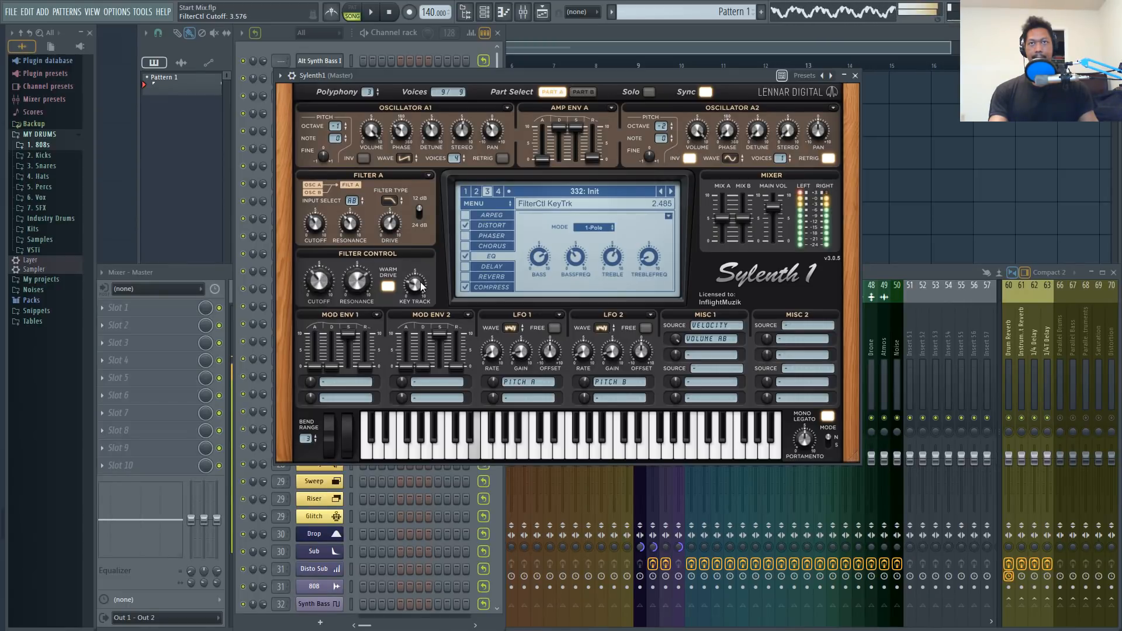
- Try Filter Control key tracking at about 1.79, 2.73 and 0 while playing notes, then settle it at about 2.06
left_click_drag(419, 286, 417, 295)
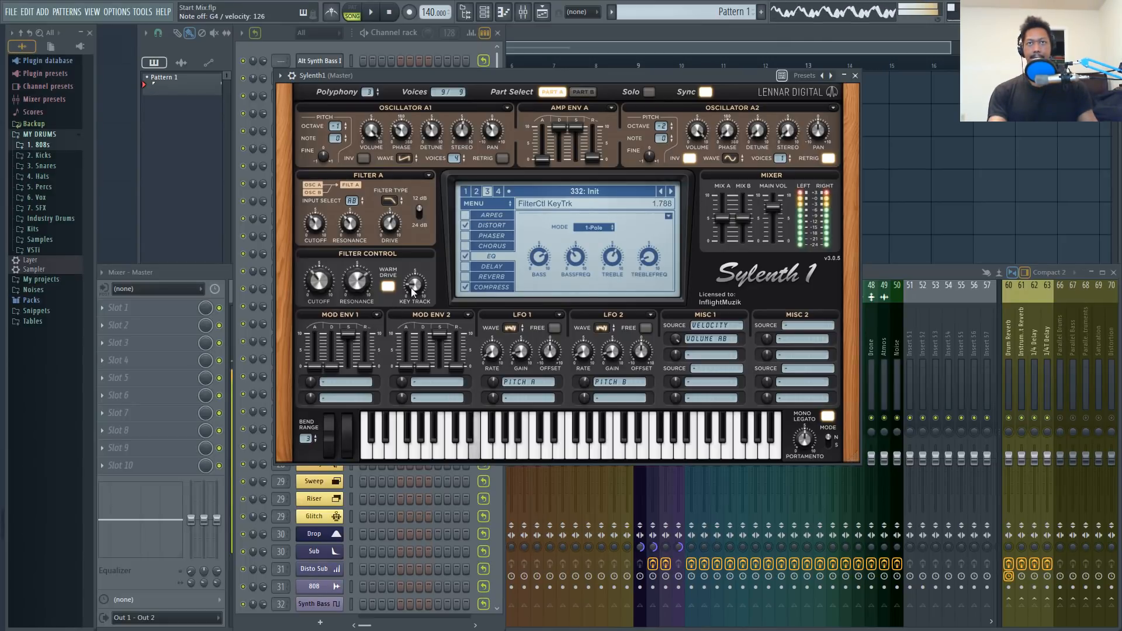
left_click_drag(415, 286, 416, 273)
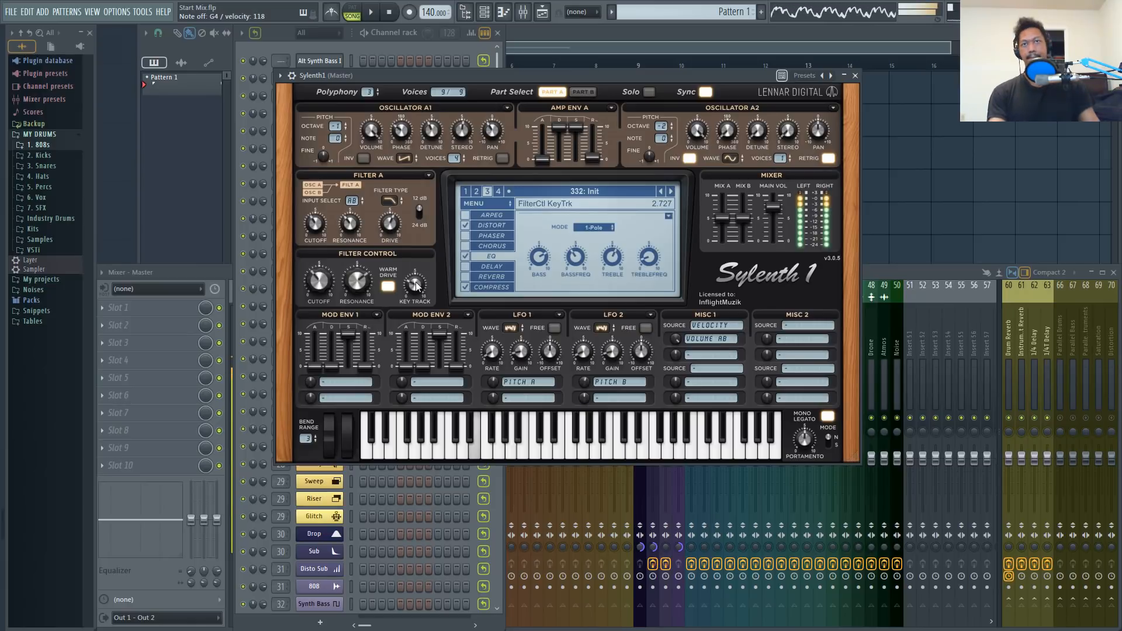
left_click_drag(417, 286, 471, 621)
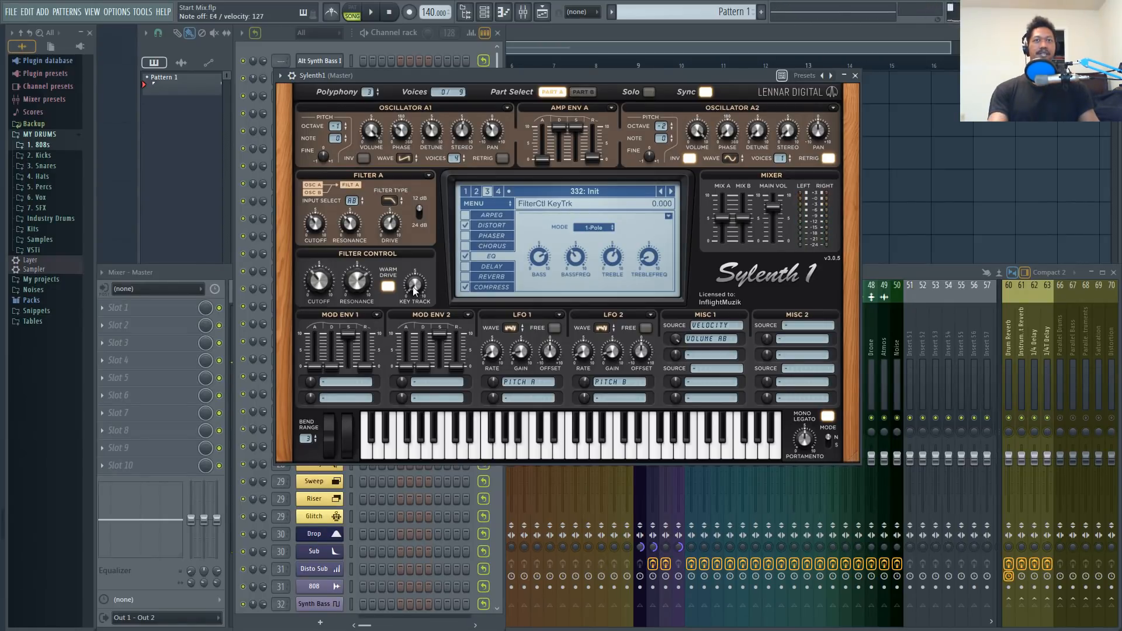
left_click_drag(412, 286, 418, 266)
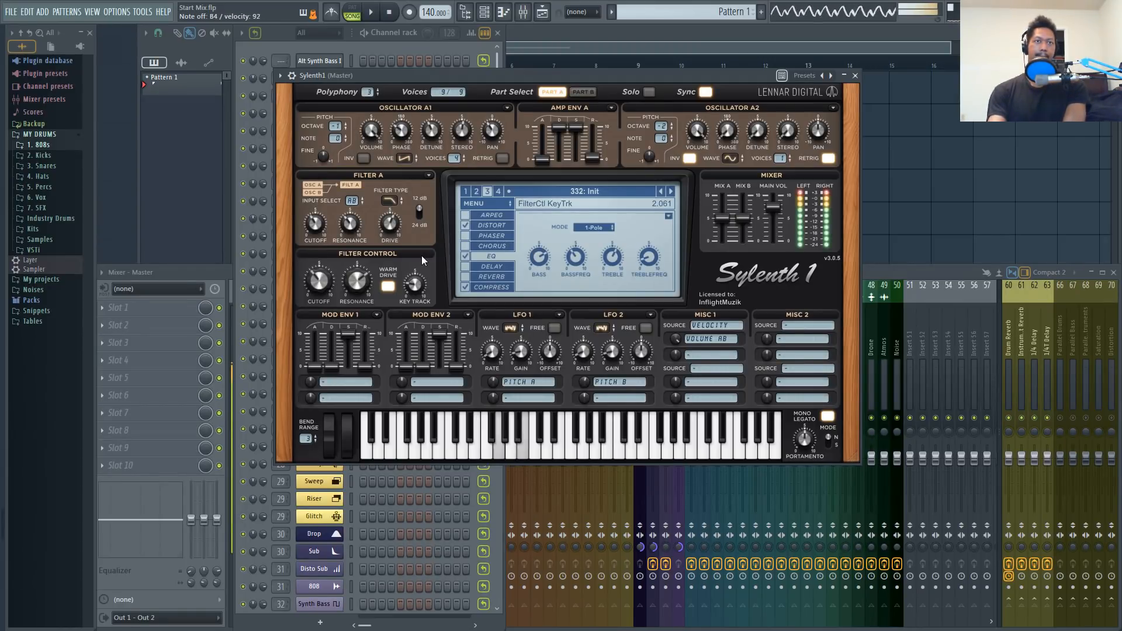
key("space")
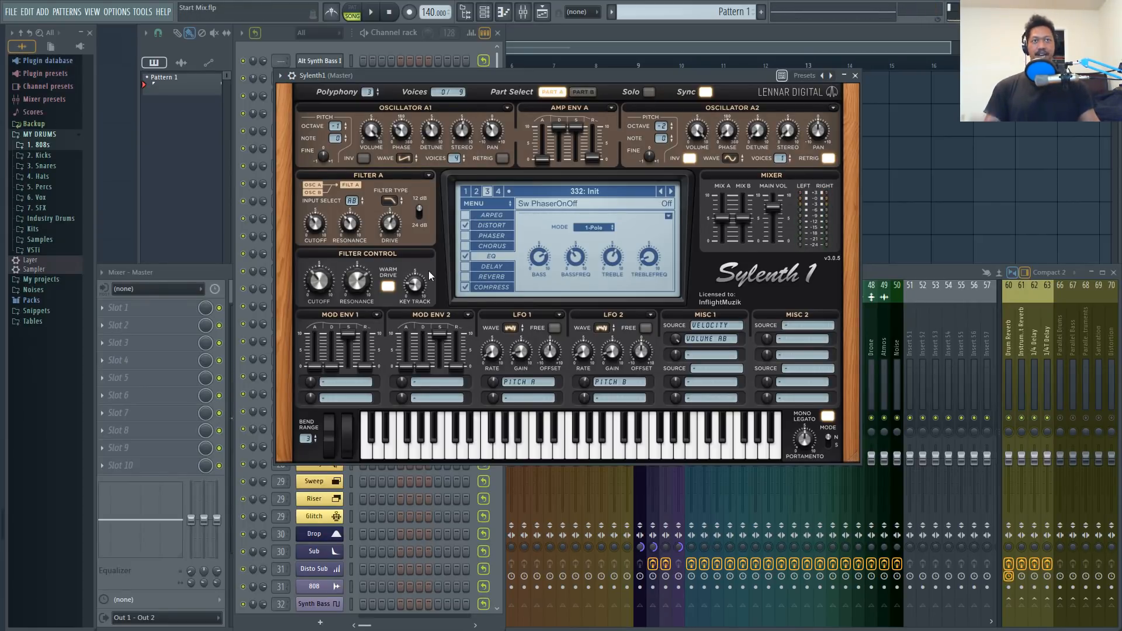
- Reposition the Sylenth1 window slightly over the channel rack and mixer
left_click_drag(430, 262, 451, 265)
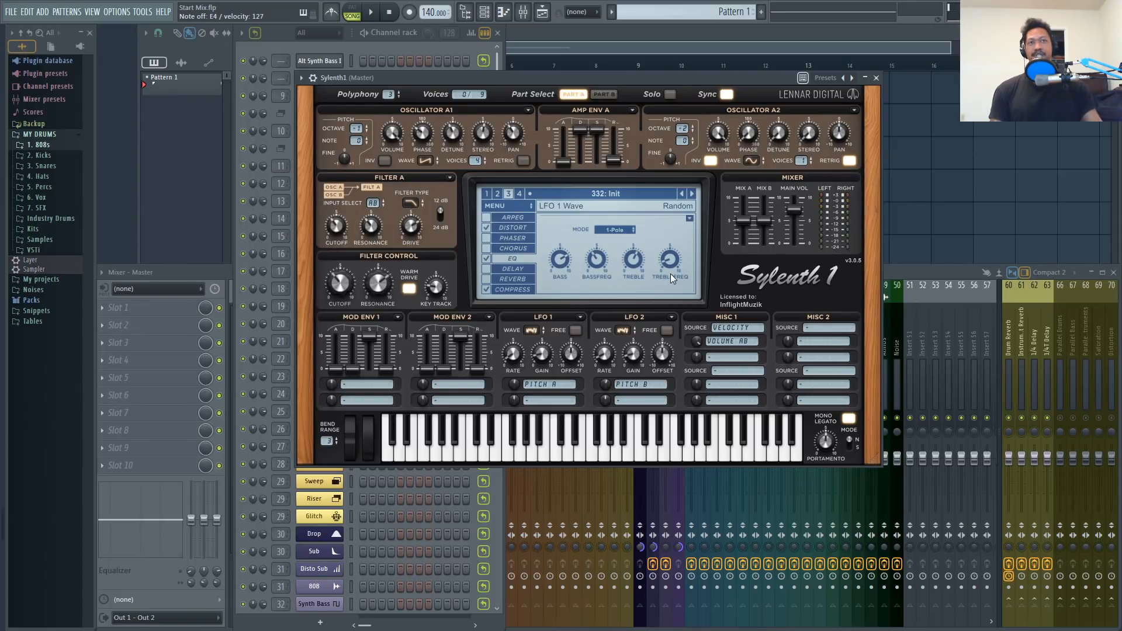
mouse_move(608, 266)
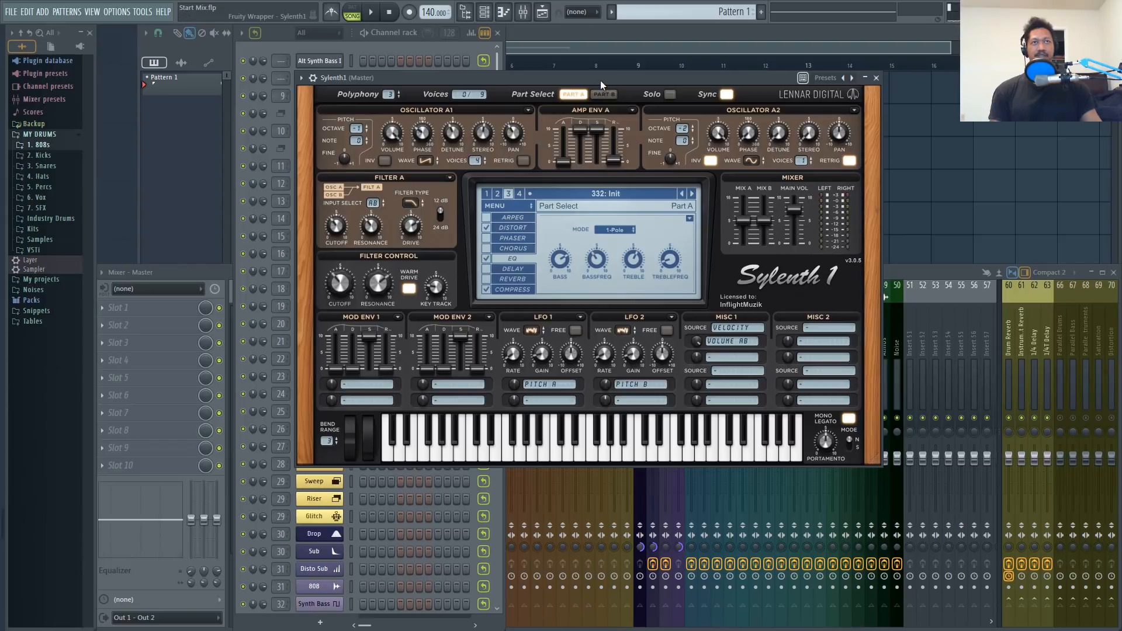
left_click_drag(601, 79, 600, 80)
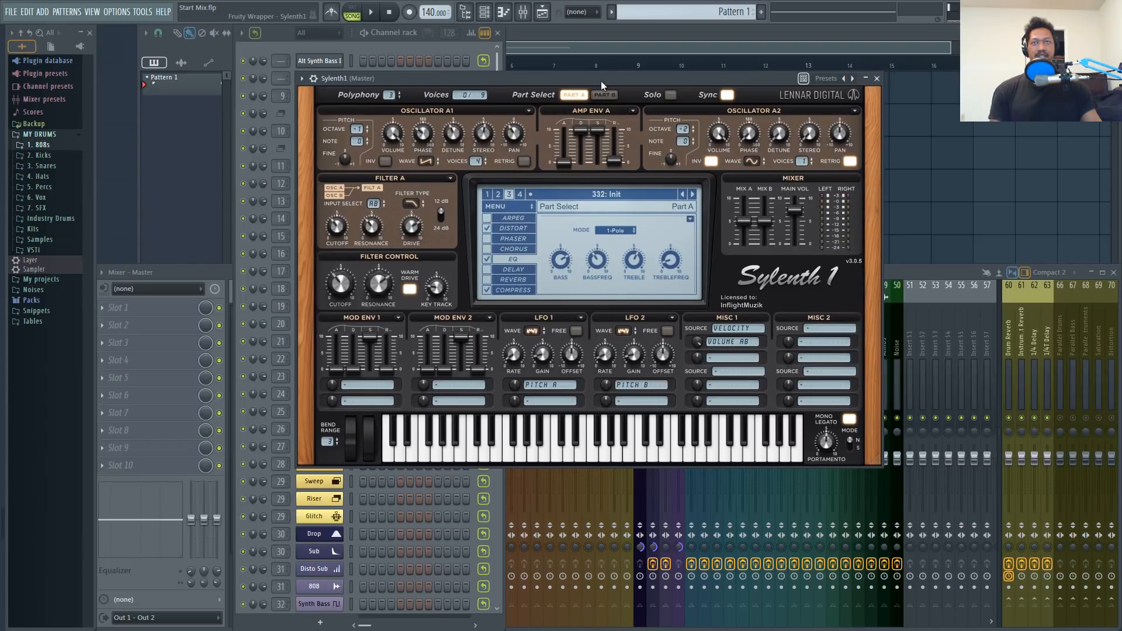